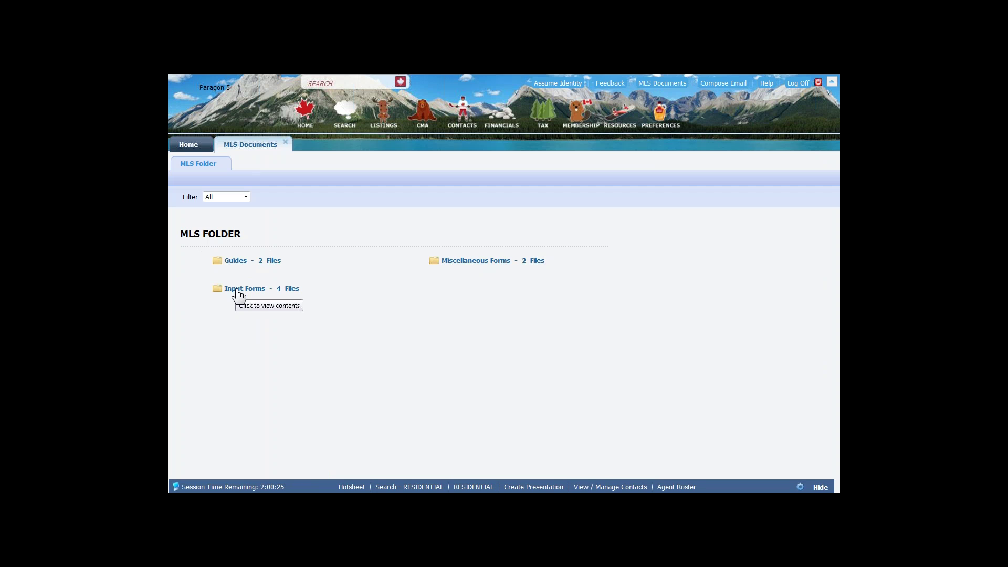
- Go back to the Home dashboard and bring up the LISTINGS menu options
click(236, 291)
click(190, 147)
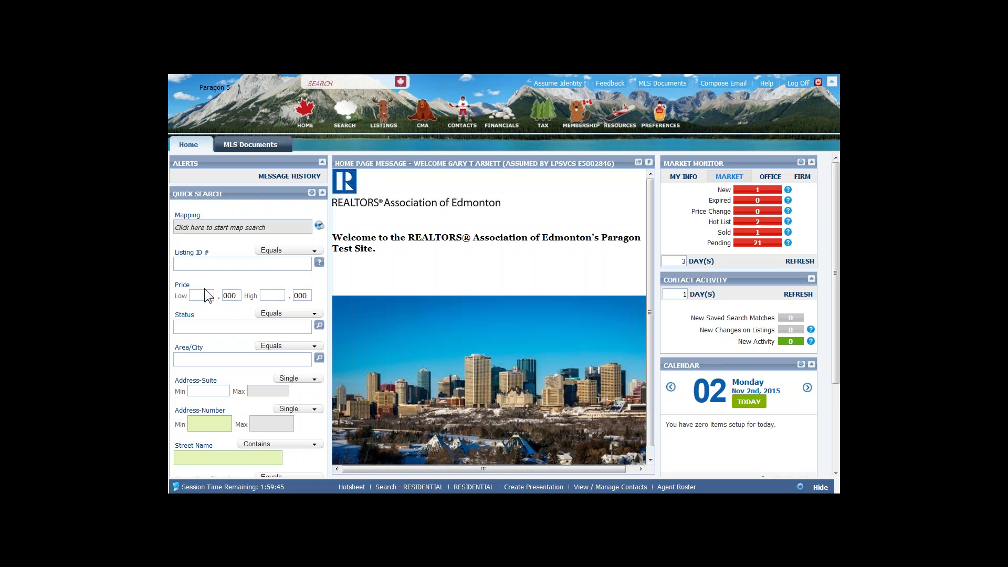
click(382, 118)
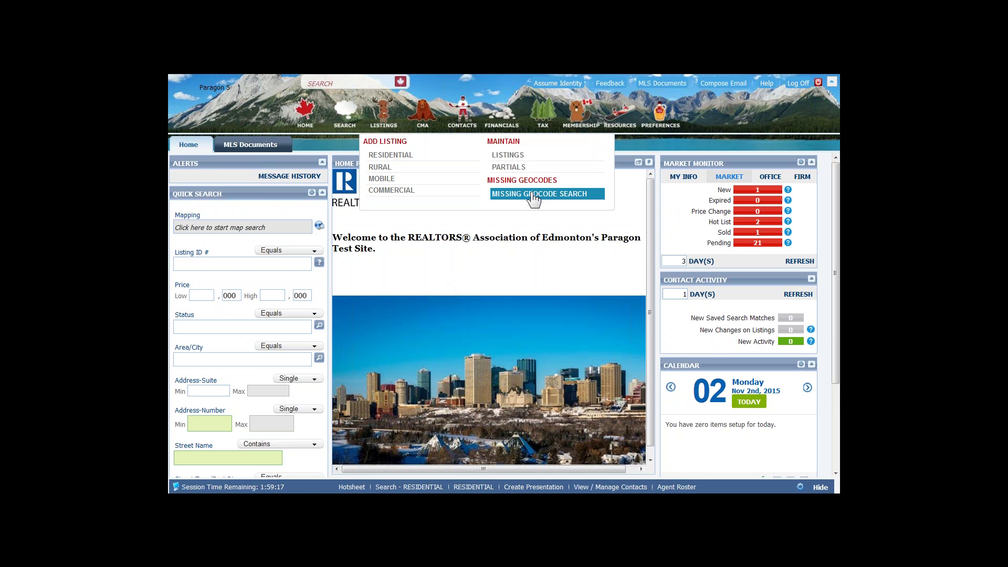
- Run a Missing Geocode Search from the LISTINGS menu and check its match count of 0
click(533, 195)
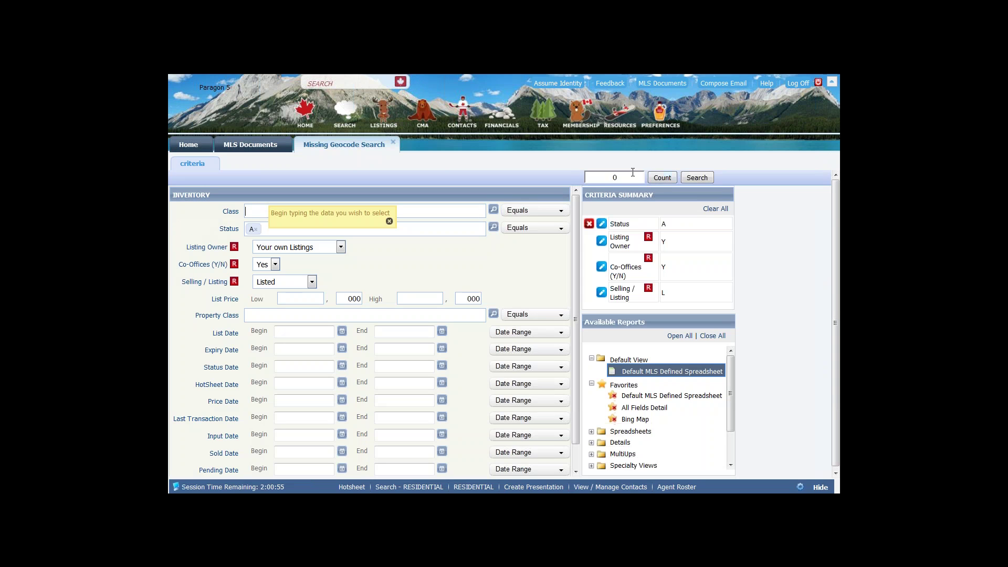
click(610, 176)
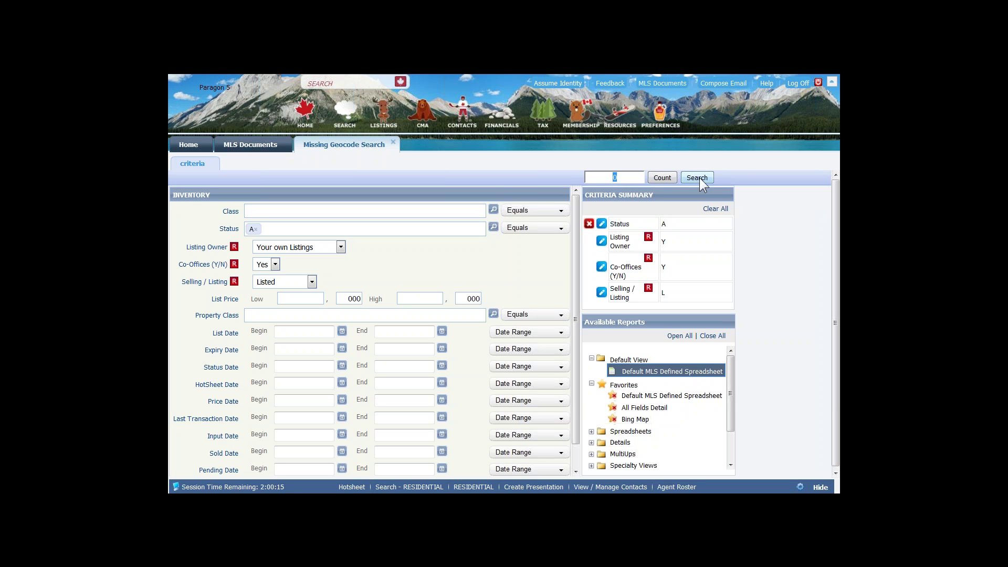
click(384, 121)
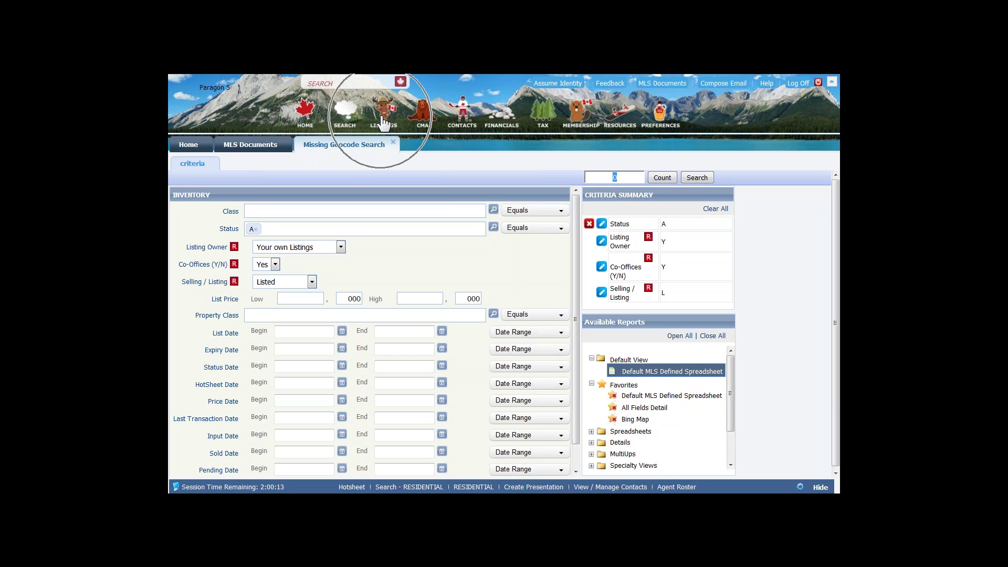
click(383, 116)
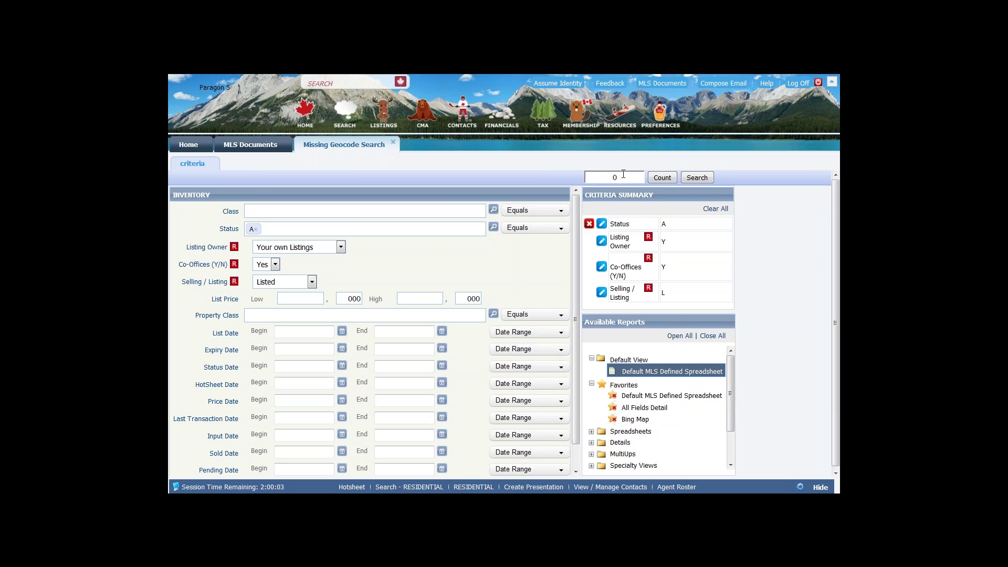
drag(623, 174, 610, 174)
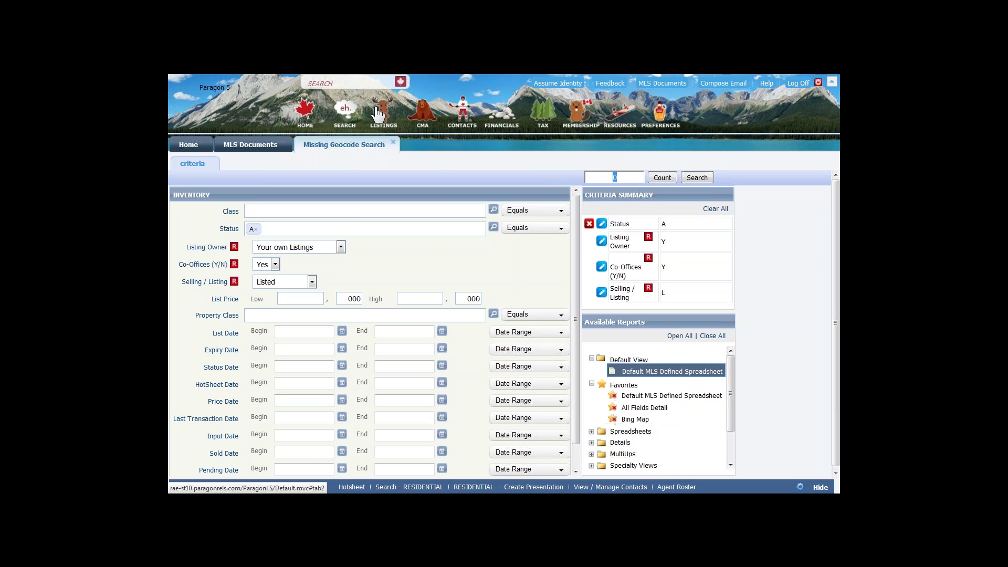
- Start a new RESIDENTIAL listing via Add Listing in the LISTINGS menu
click(387, 122)
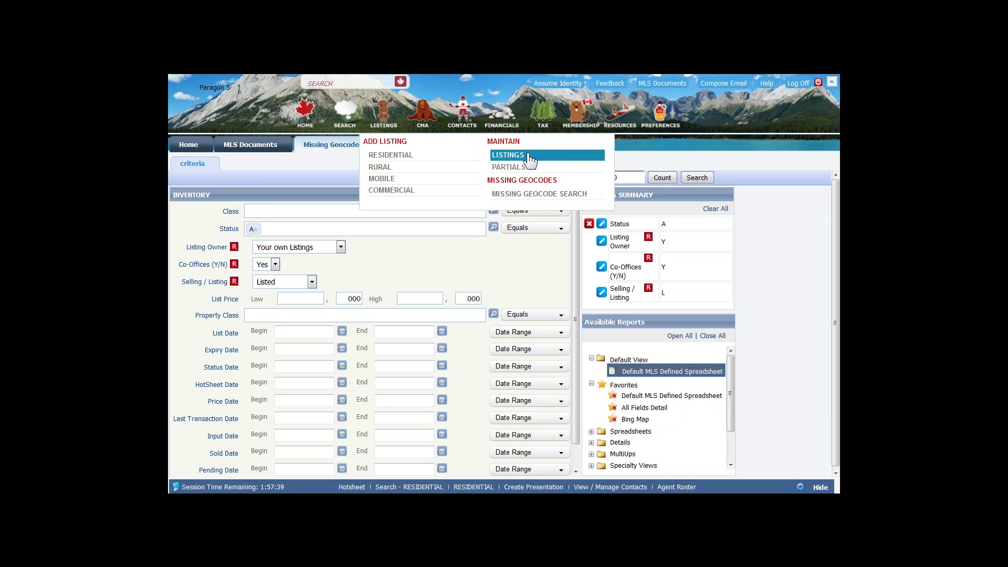
click(397, 157)
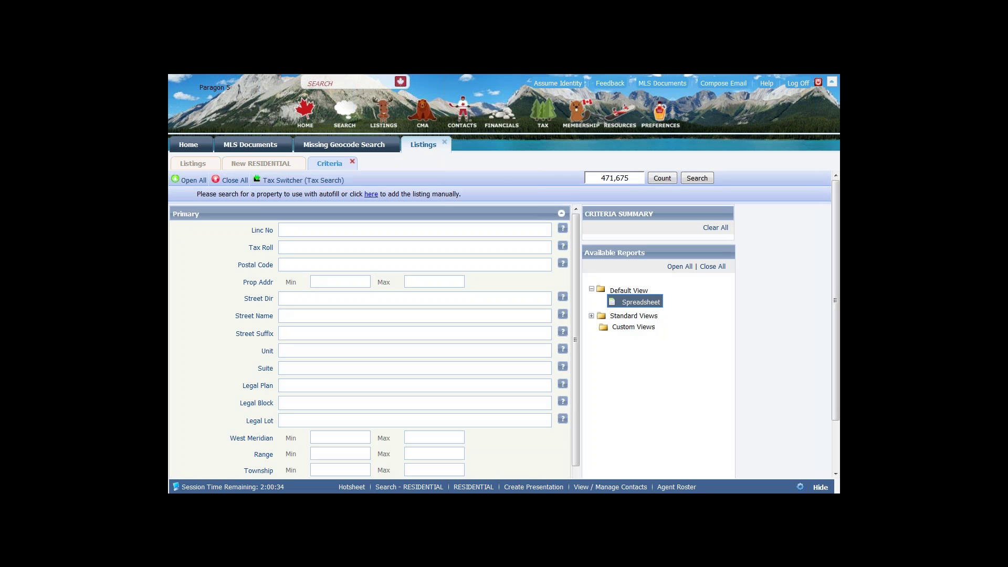
click(385, 118)
click(289, 230)
click(292, 247)
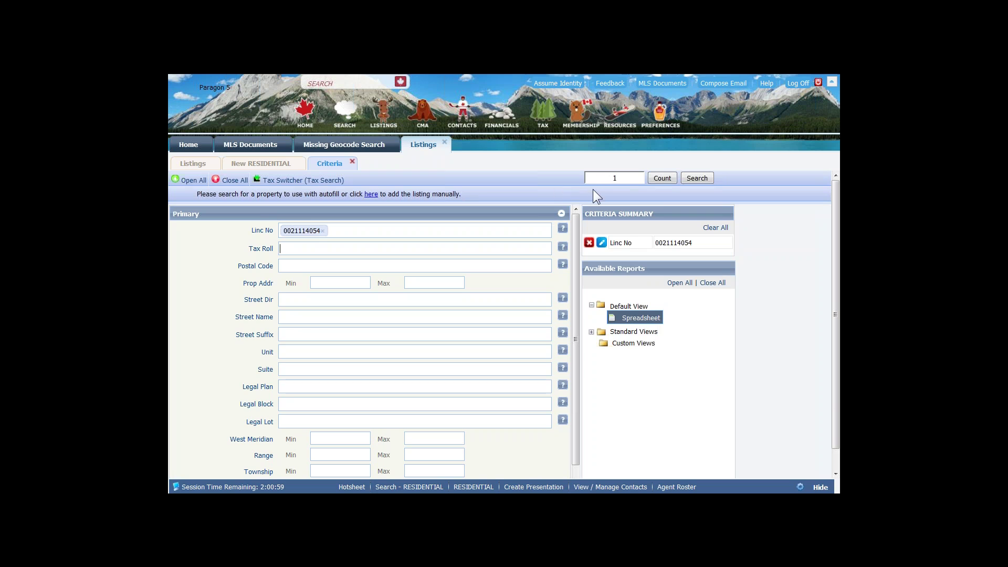
click(621, 183)
click(619, 183)
click(700, 178)
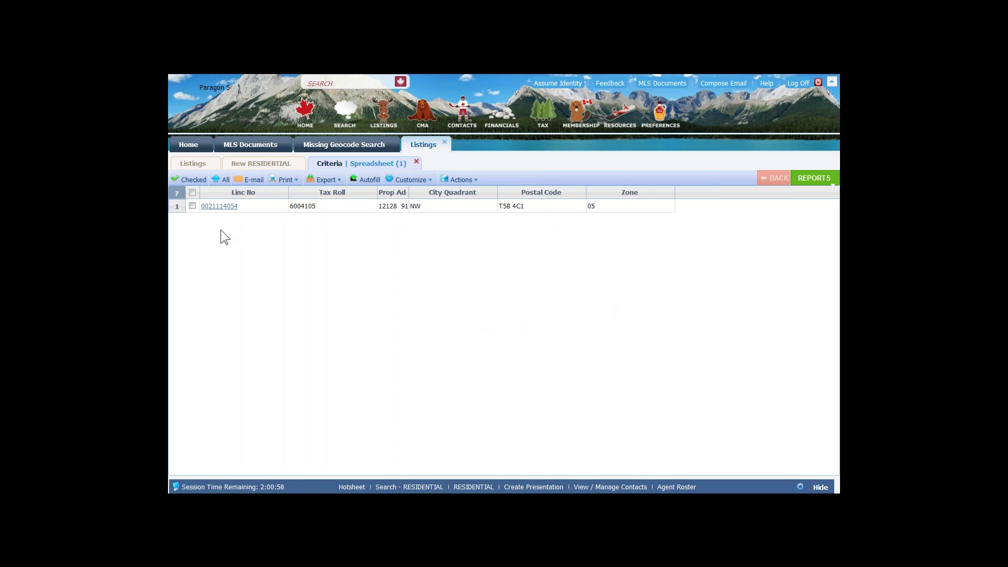
- Check the found tax record row and send it to Autofill the new listing
click(192, 205)
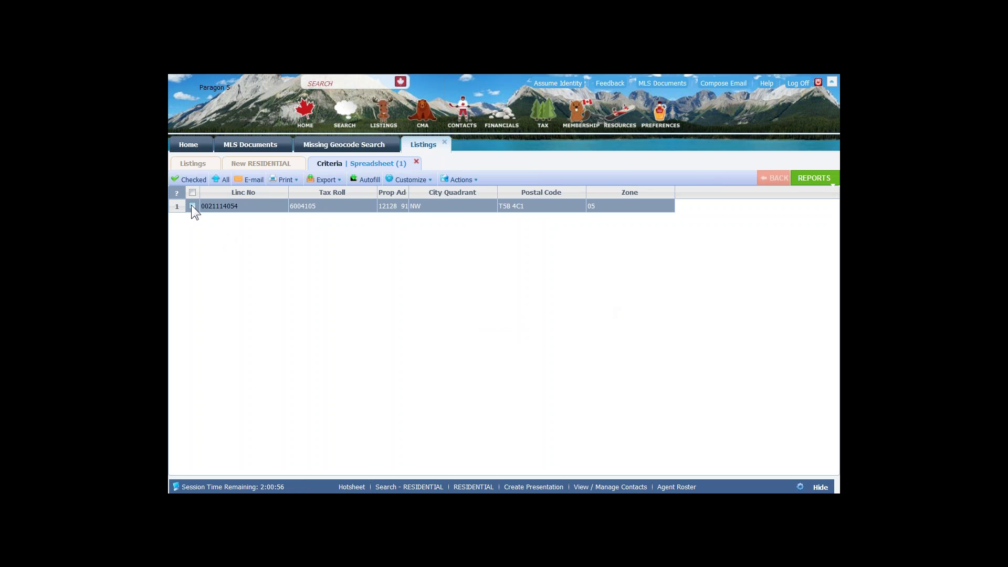
click(192, 206)
click(367, 180)
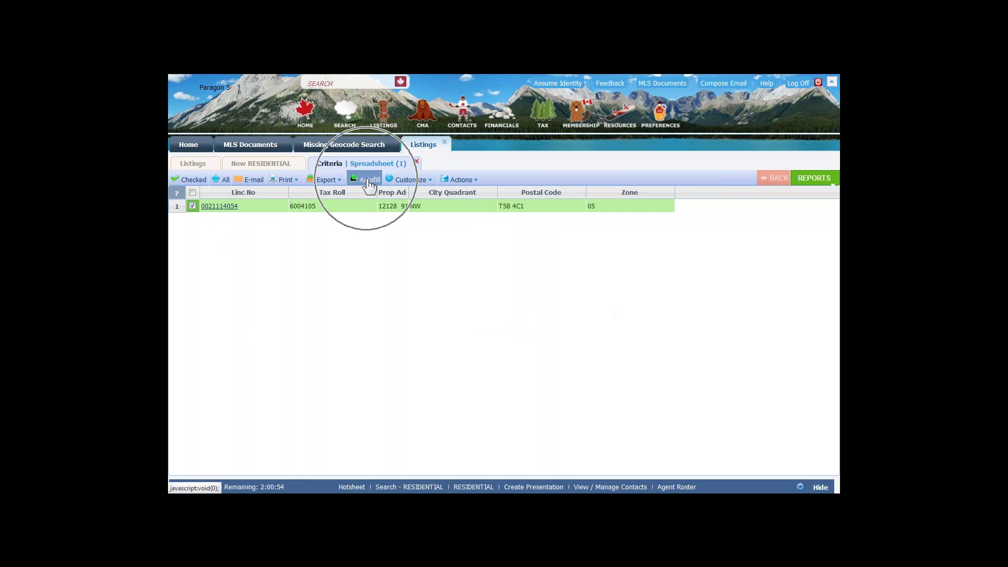
click(369, 181)
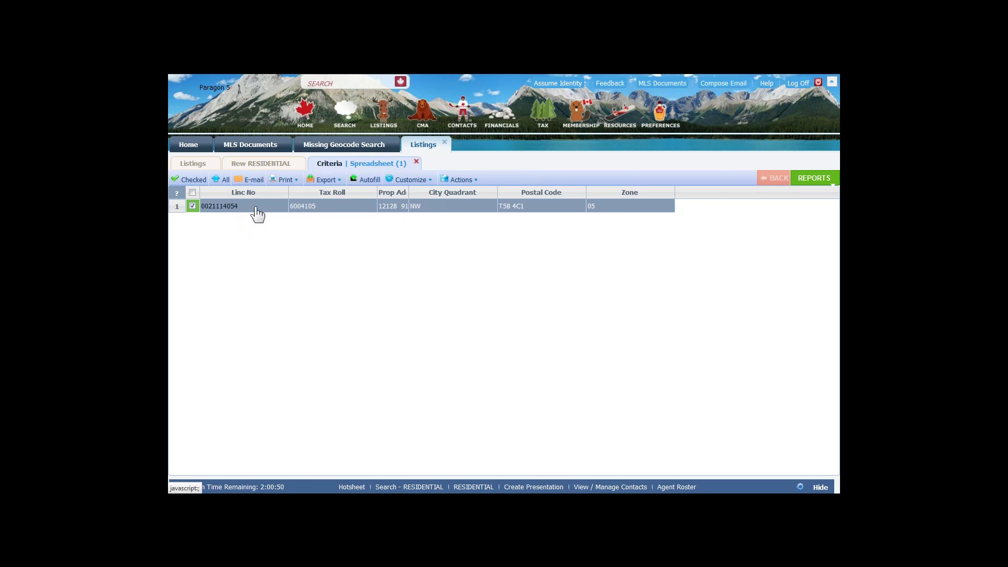
click(368, 184)
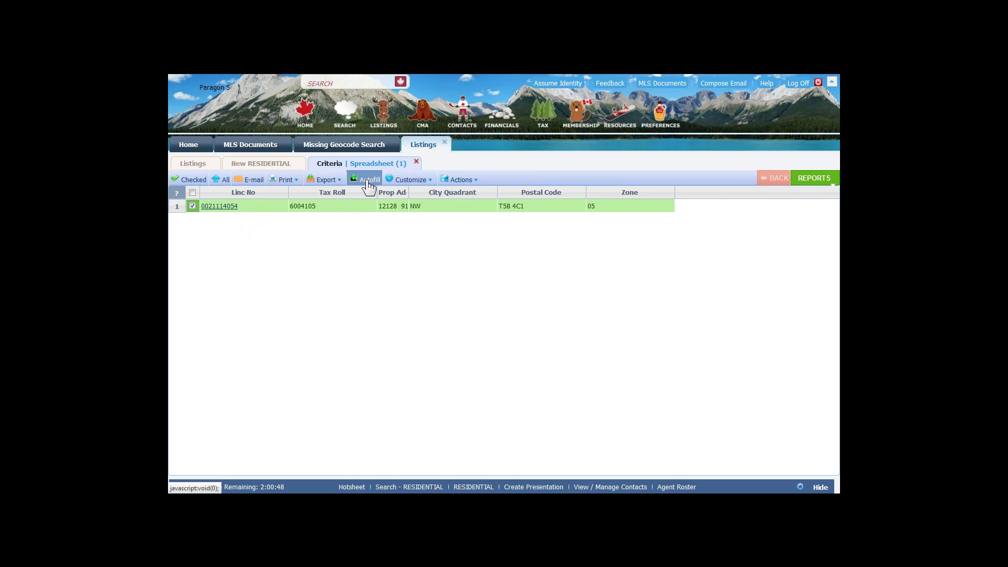
click(369, 183)
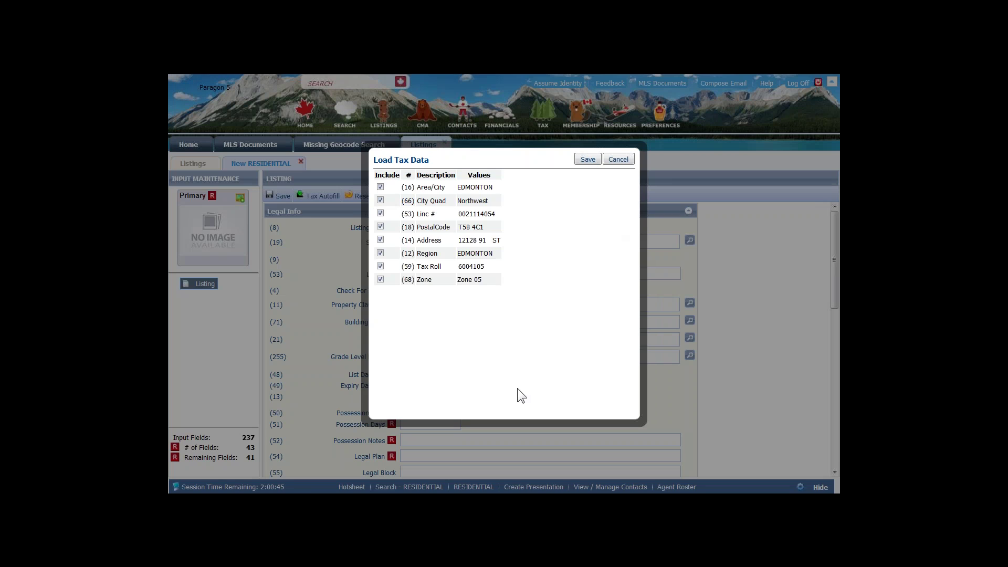
- Save the Load Tax Data dialog with all eight tax values included
click(589, 160)
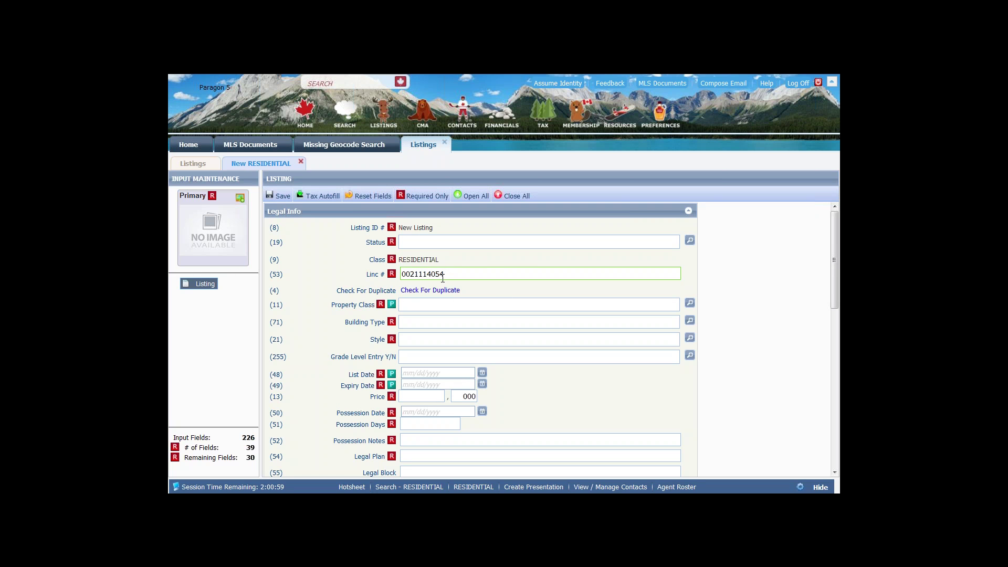
scroll(583, 333, down, 1)
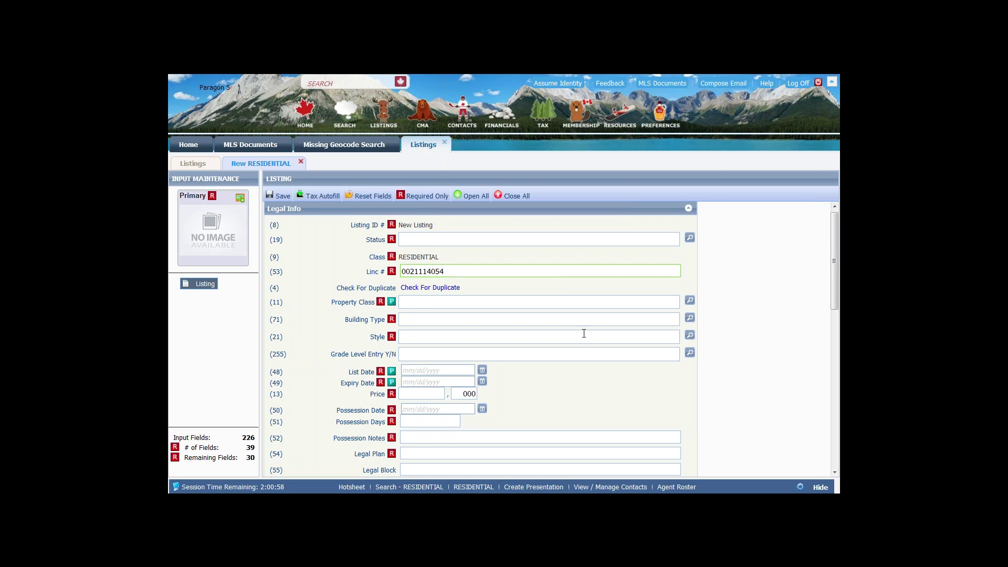
scroll(581, 336, down, 5)
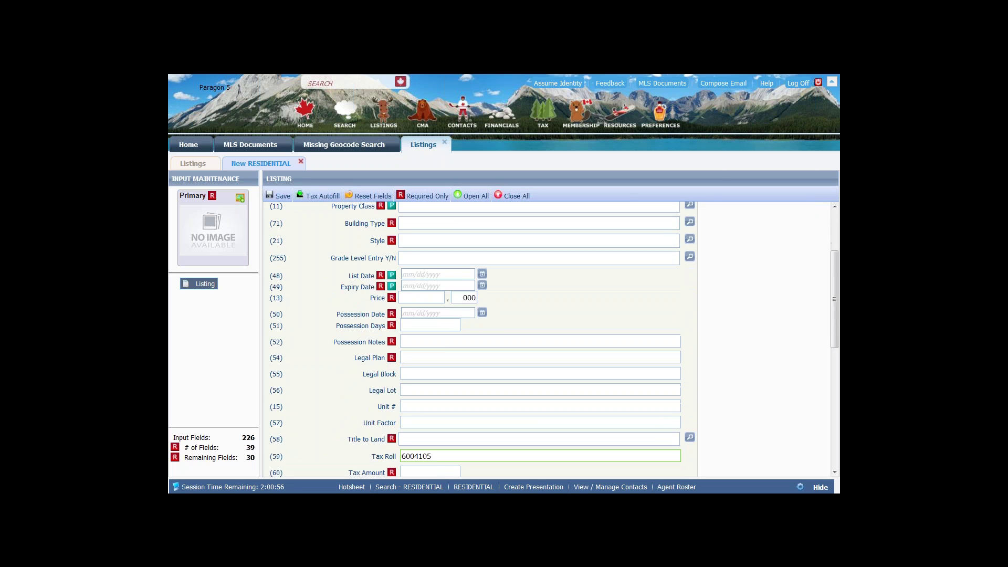
click(431, 332)
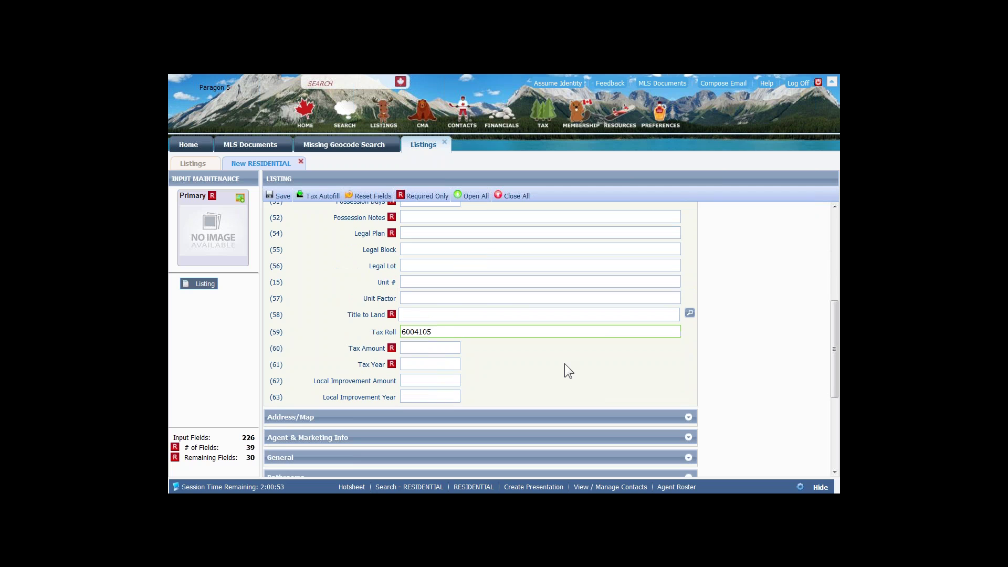
scroll(564, 364, down, 2)
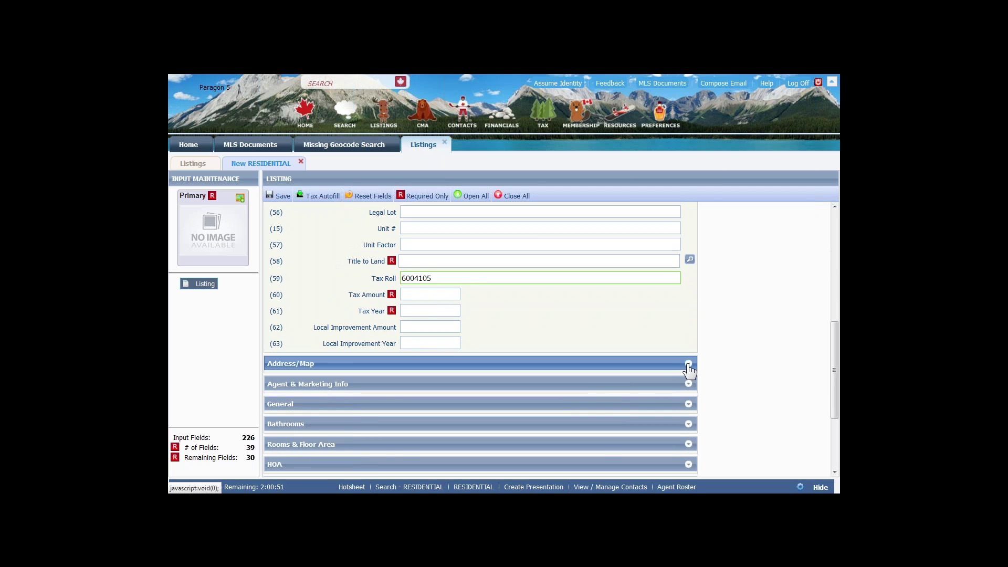
click(683, 365)
scroll(650, 401, down, 4)
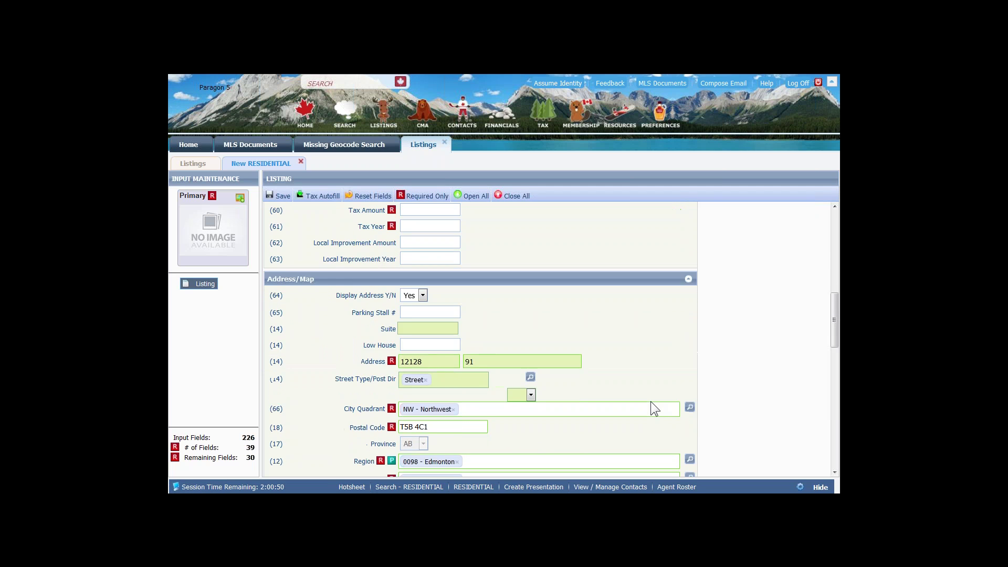
scroll(514, 360, down, 3)
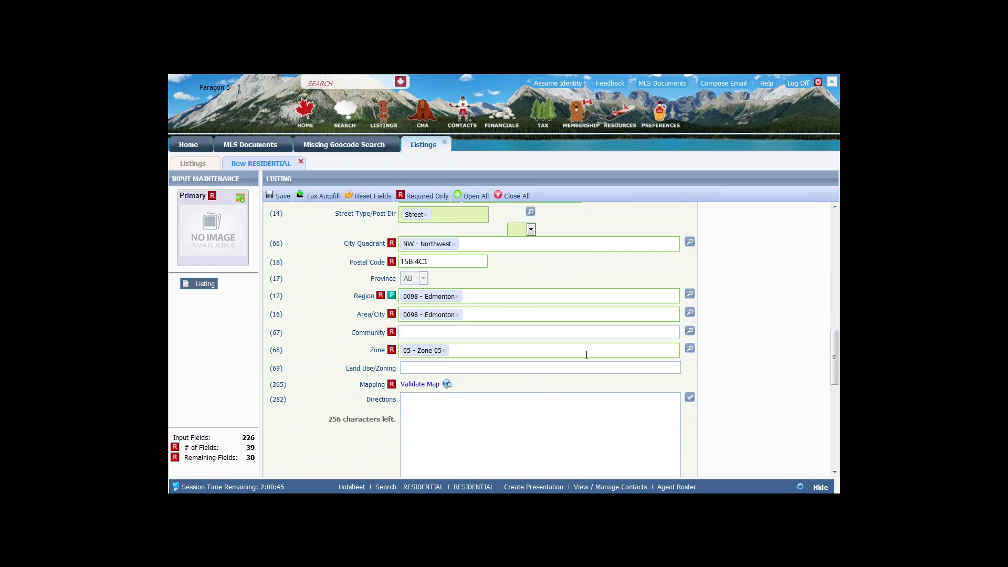
drag(834, 335, 828, 224)
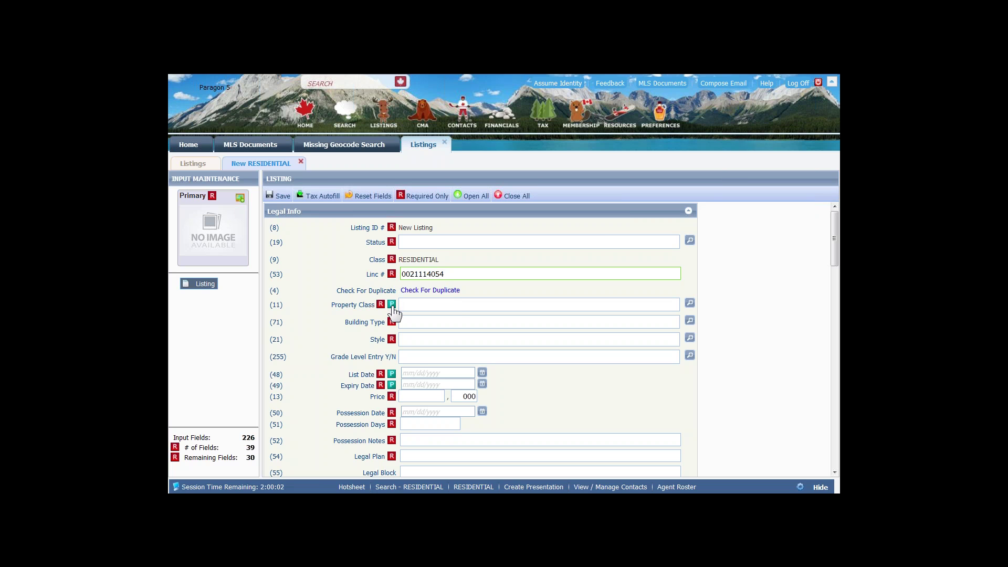
mouse_move(393, 312)
mouse_move(278, 198)
click(275, 486)
click(277, 489)
- Set the new listing's Status to A - ACTIVE
click(422, 245)
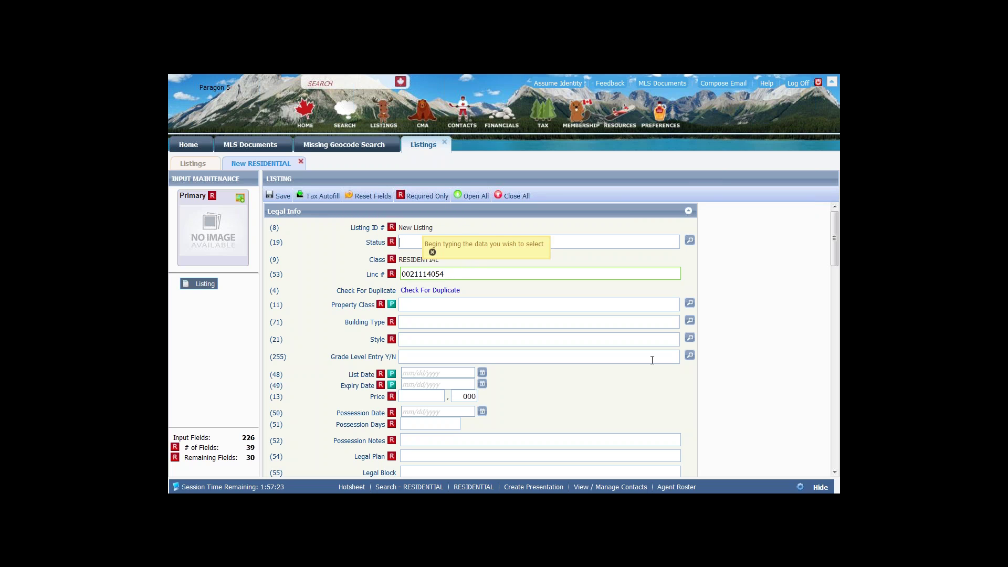
click(690, 241)
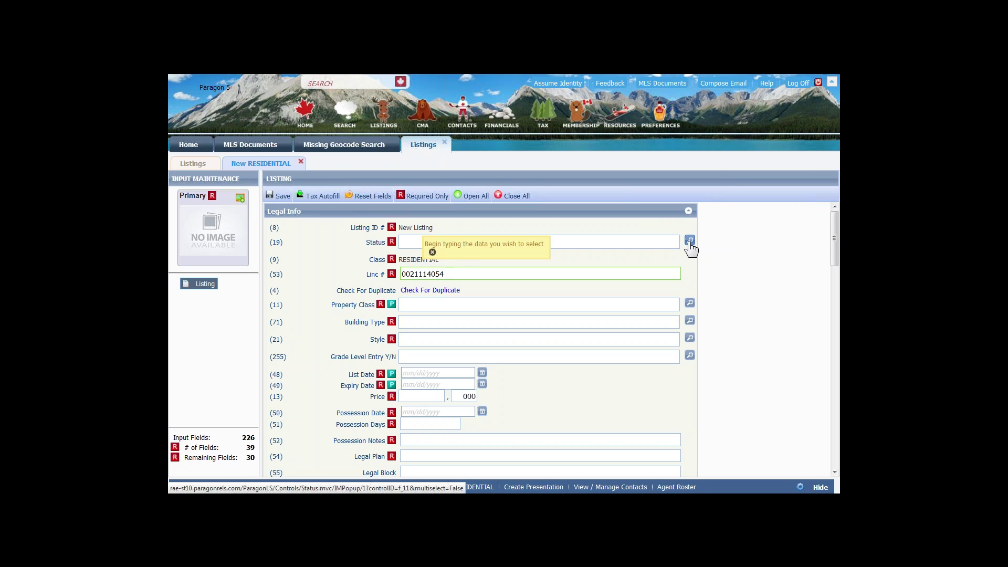
text(a)
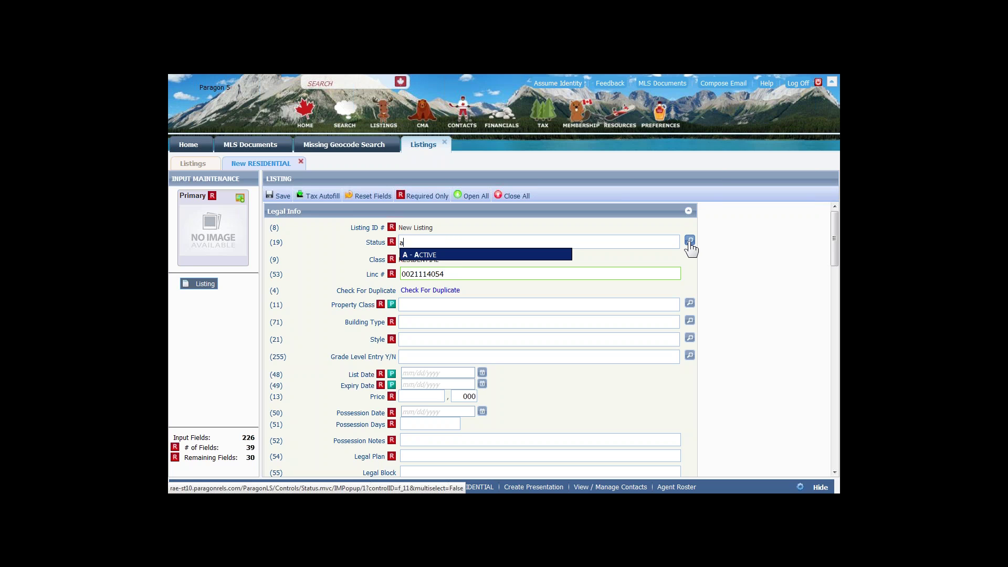
key(Return)
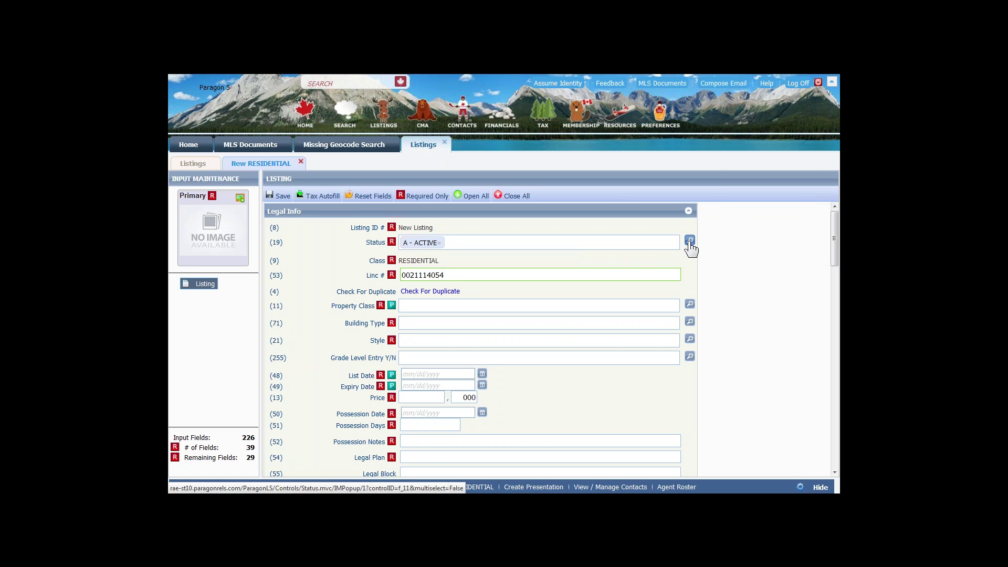
key(Tab)
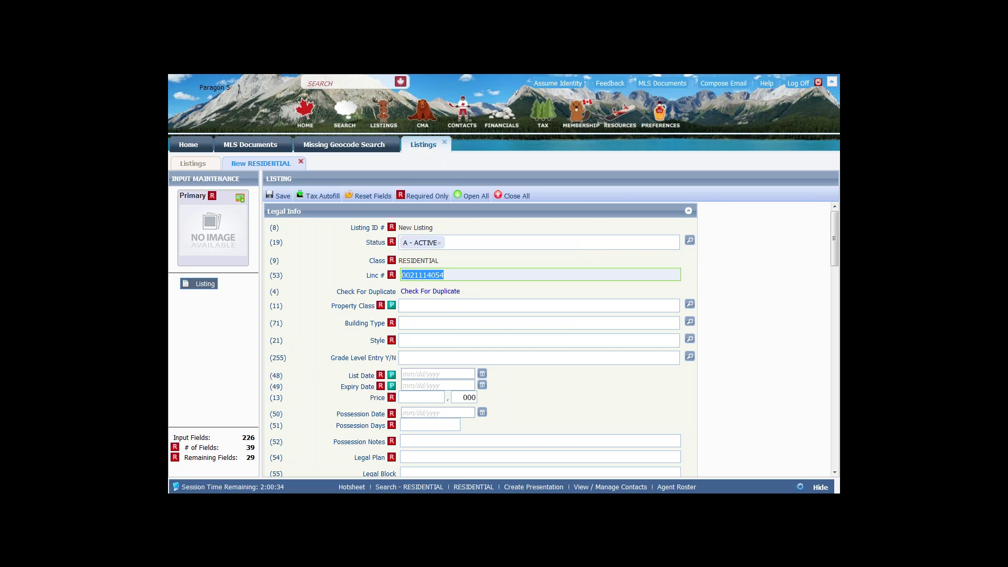
click(690, 304)
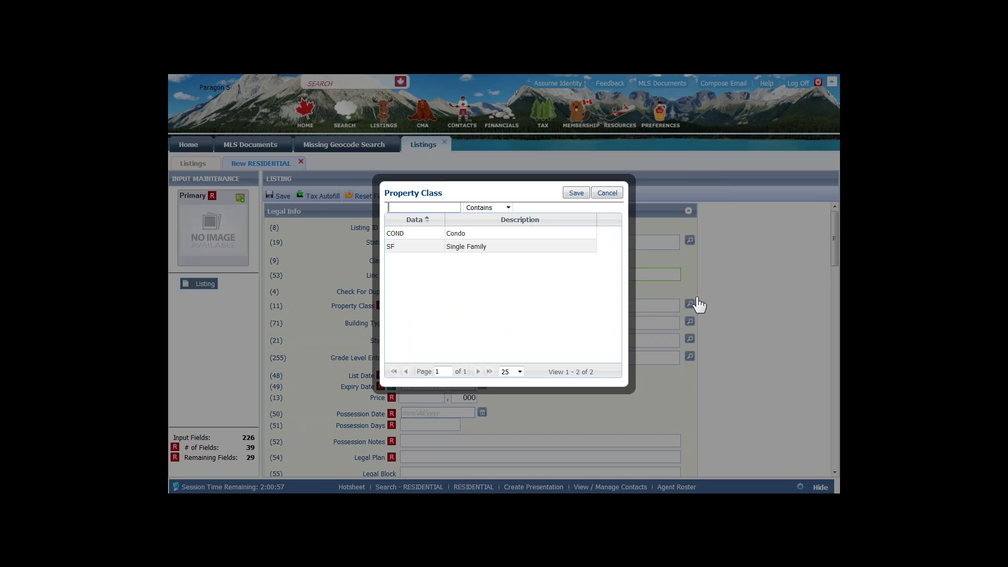
- Set Property Class to SF - Single Family and begin entering 'bung' for Building Type
click(415, 247)
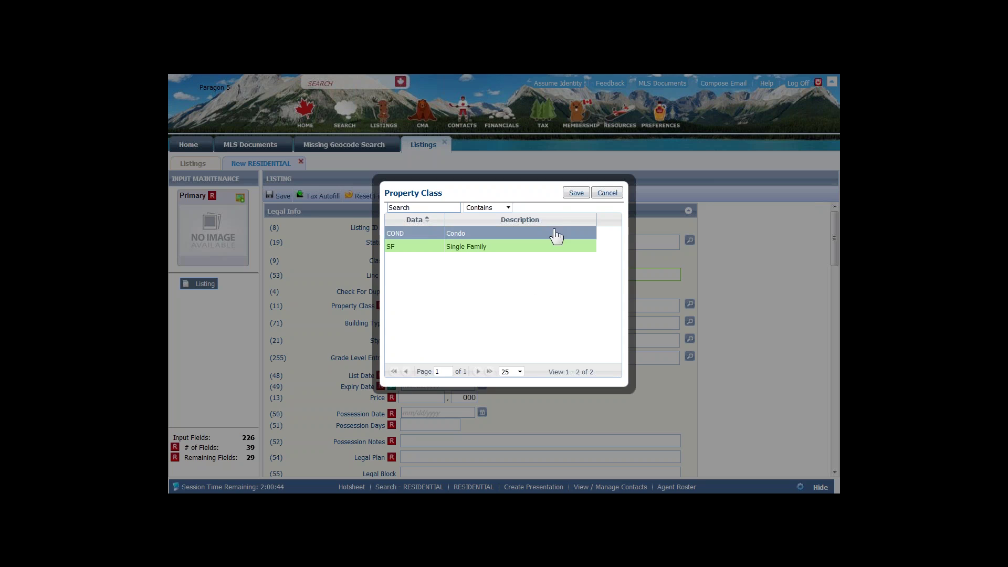
click(572, 193)
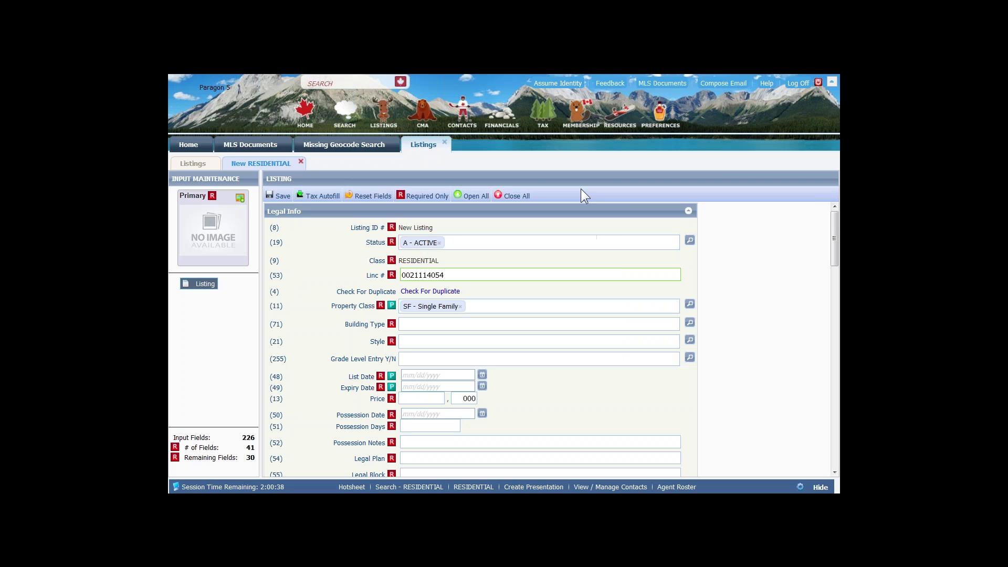
click(419, 324)
text(bbun)
key(BackSpace)
key(BackSpace)
key(BackSpace)
text(ung)
- Filter the Building Type lookup with 'de' and save DETCH - Detached Single Family
click(689, 323)
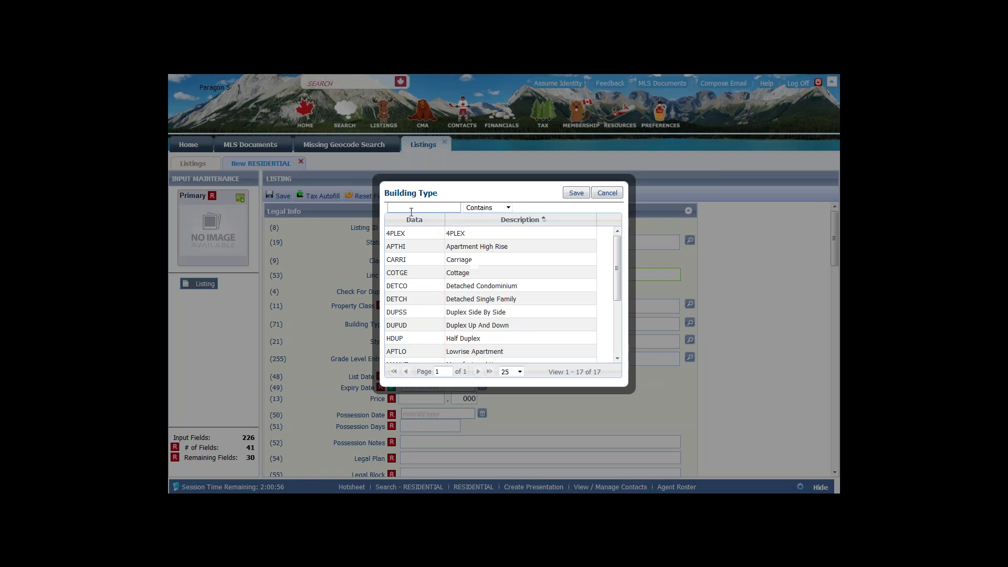
click(405, 208)
text(bun)
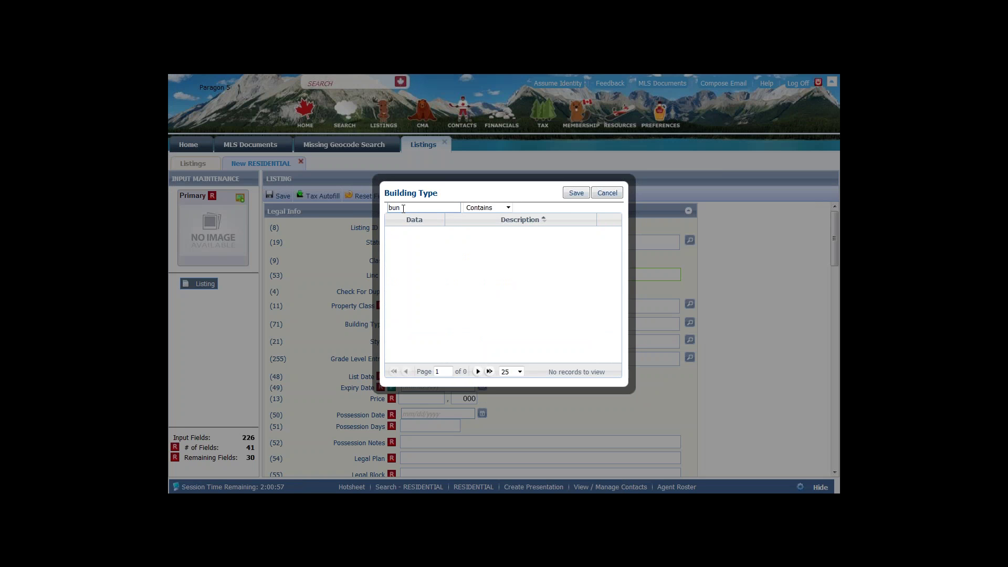
key(BackSpace)
key(BackSpace)
key(BackSpace)
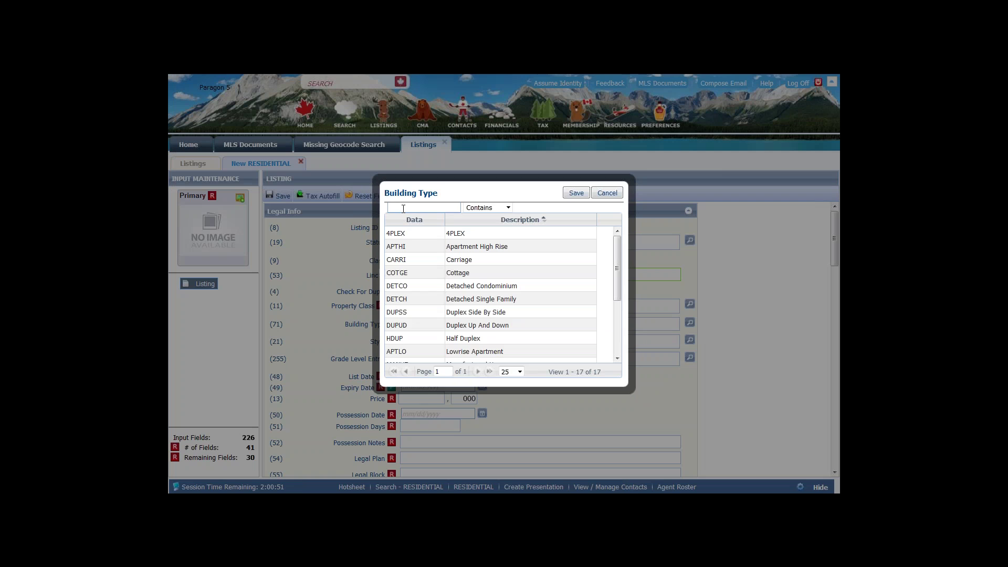
text(de)
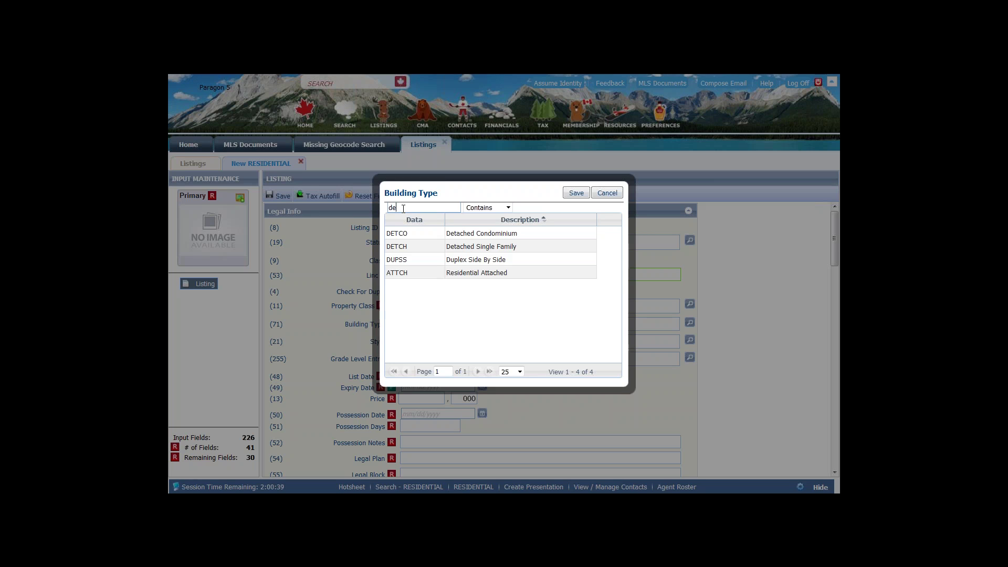
click(427, 248)
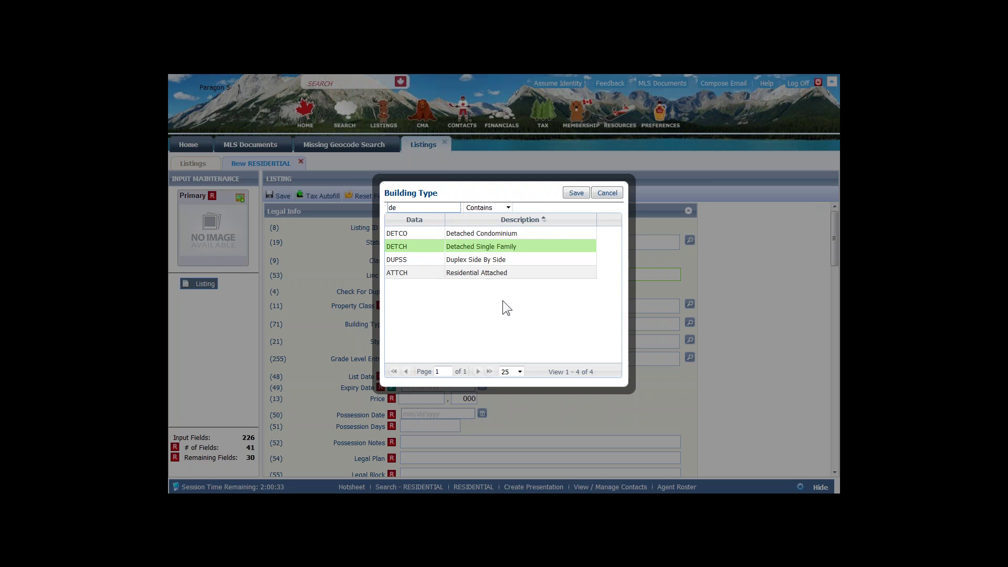
click(576, 193)
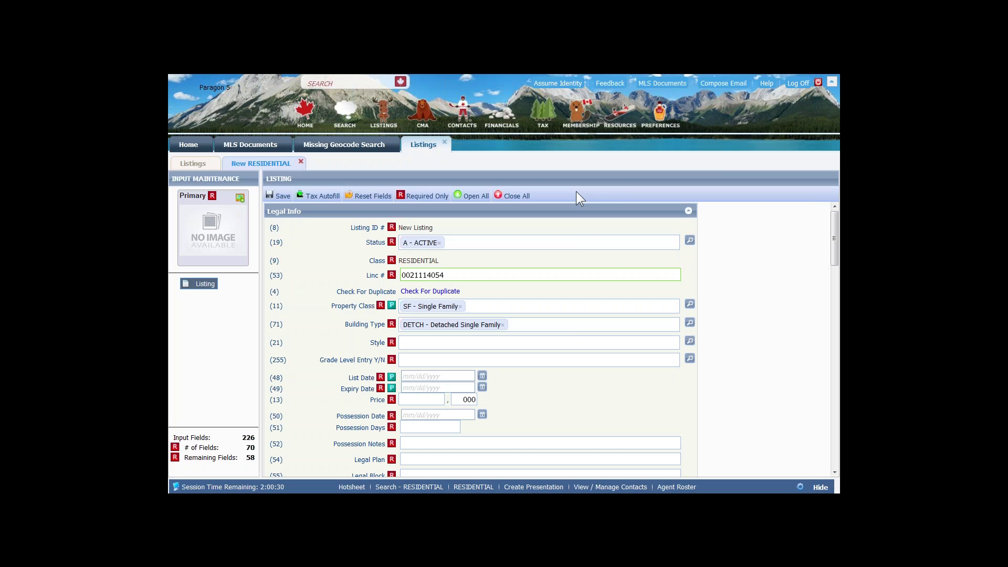
click(416, 344)
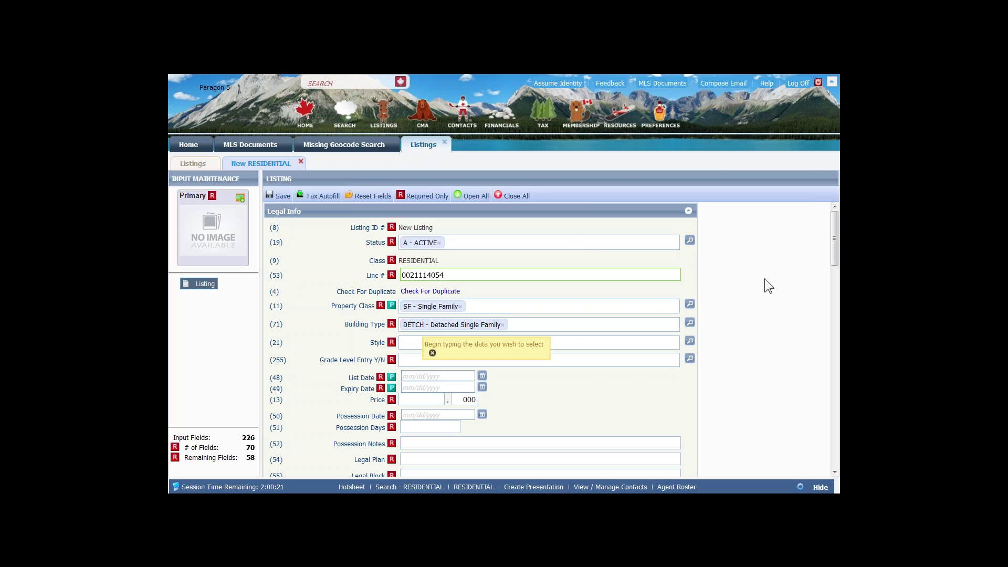
- Filter the Style lookup with 'bun' and save BUNG - Bungalow as the style
click(690, 342)
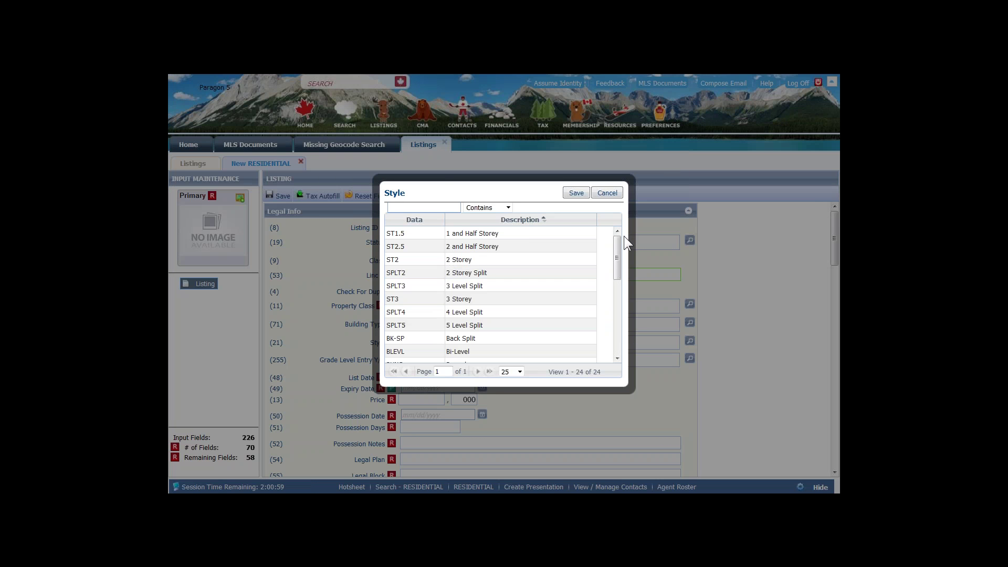
drag(617, 239, 608, 315)
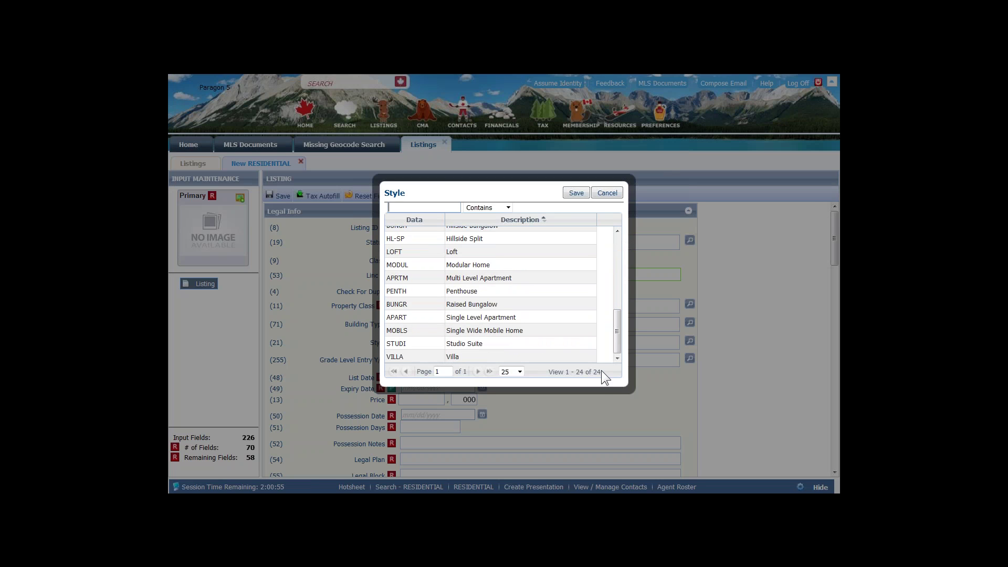
click(520, 371)
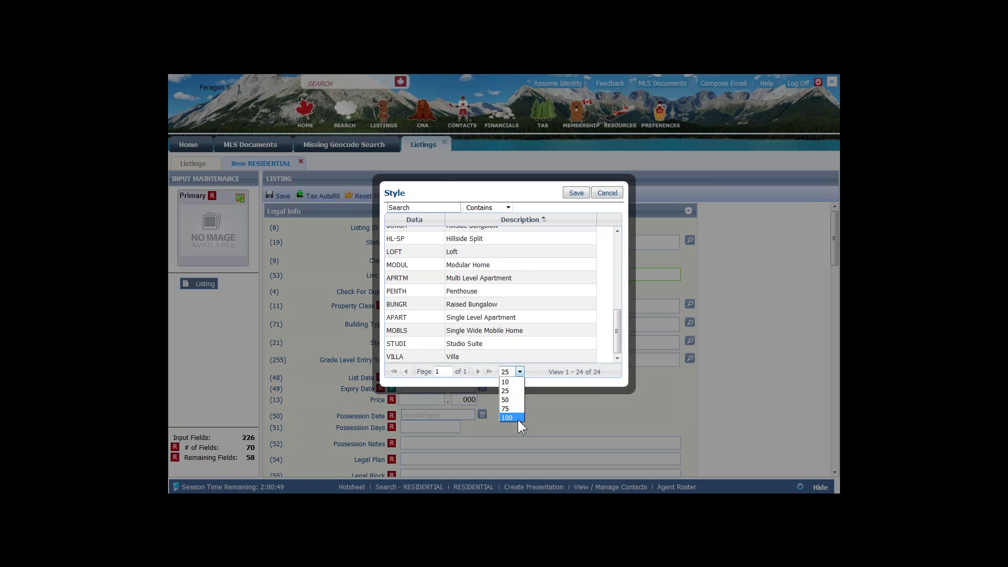
click(414, 208)
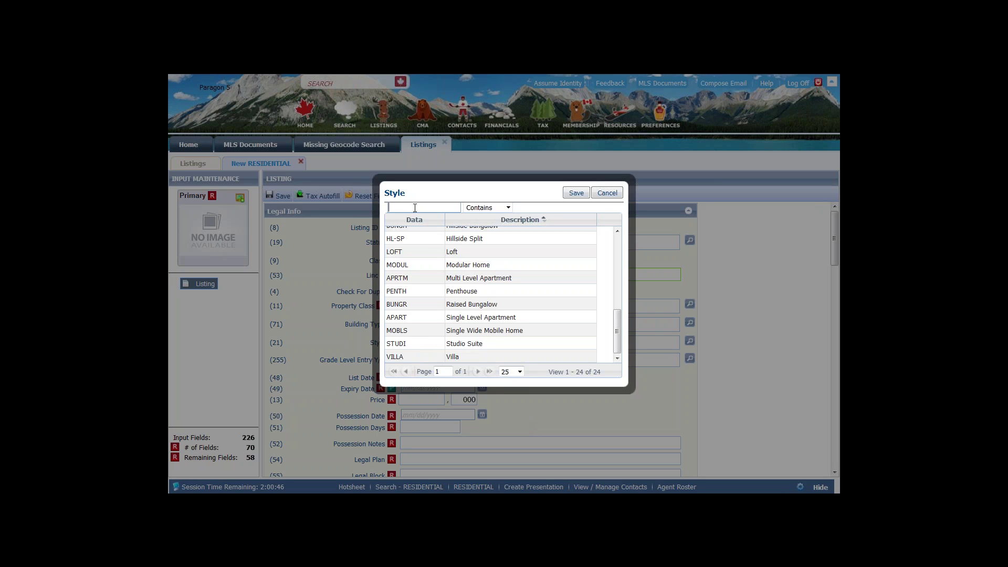
text(bun)
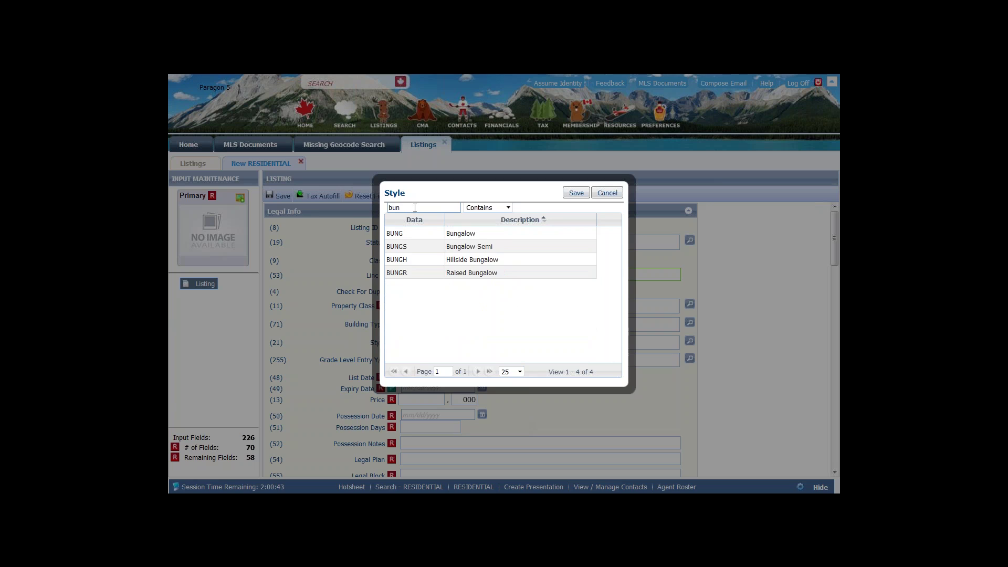
click(423, 233)
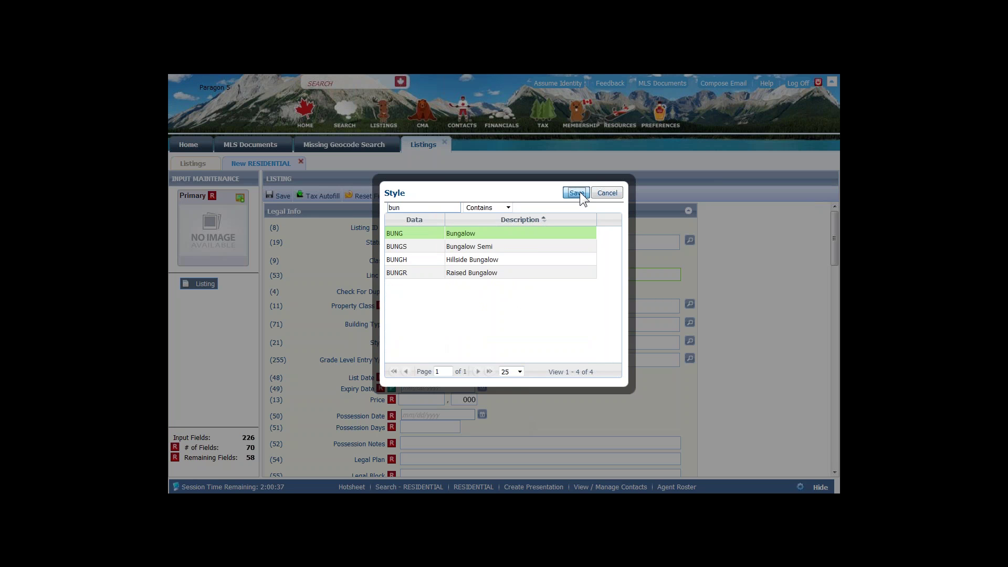
click(577, 192)
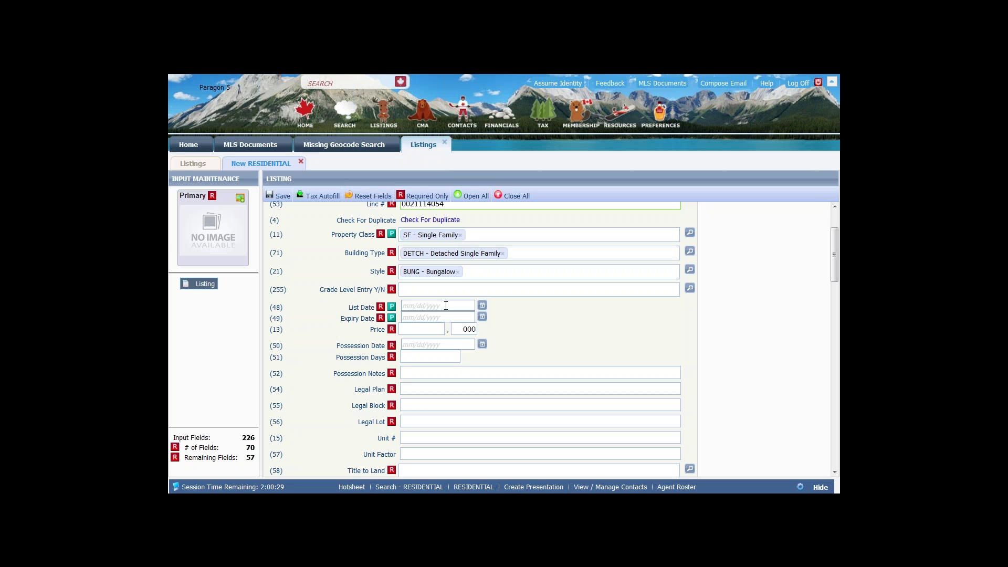
- Pick November 1, 2015 as the List Date from its calendar
click(446, 305)
click(482, 305)
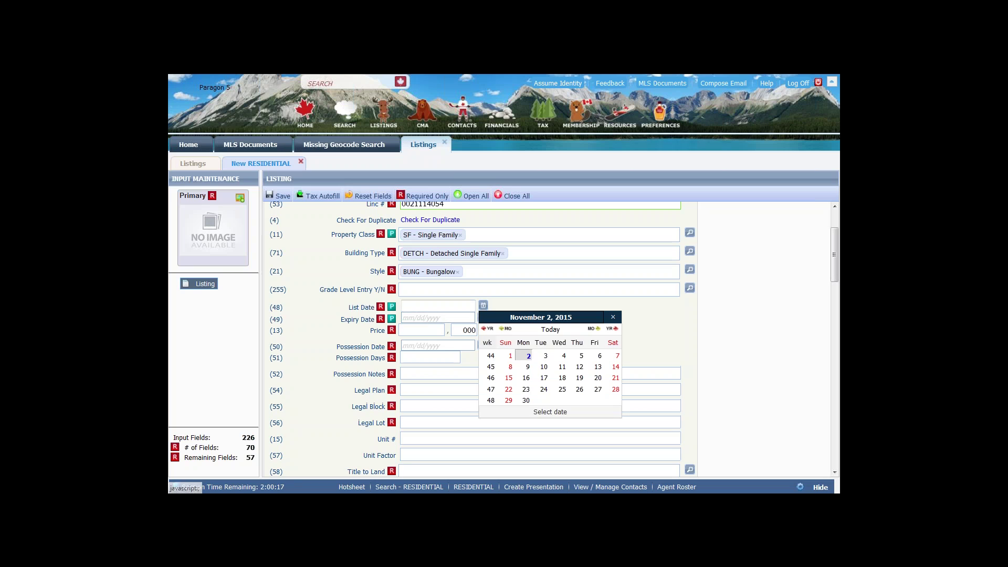
click(509, 356)
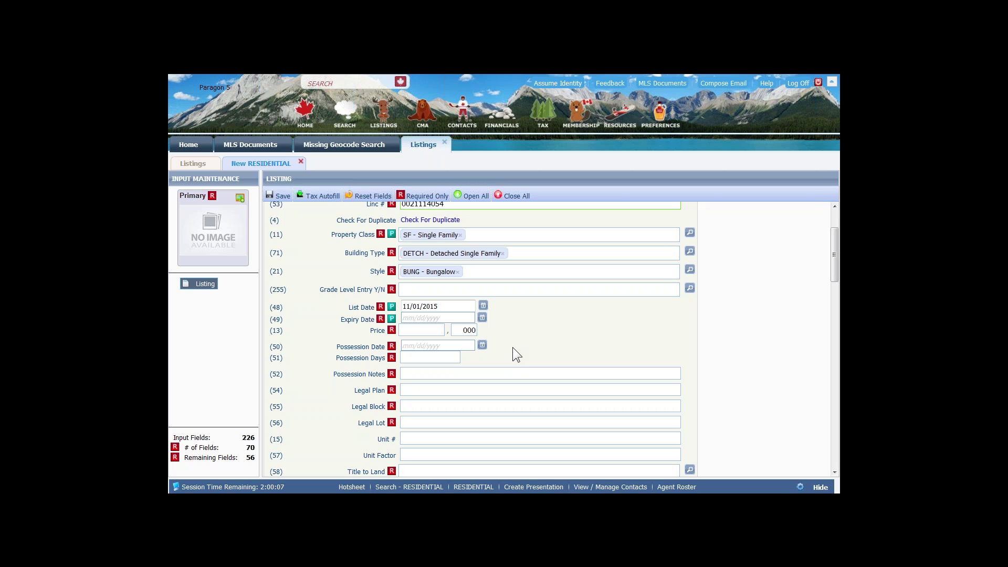
- Pick May 2, 2016 as the Expiry Date from its calendar
click(481, 319)
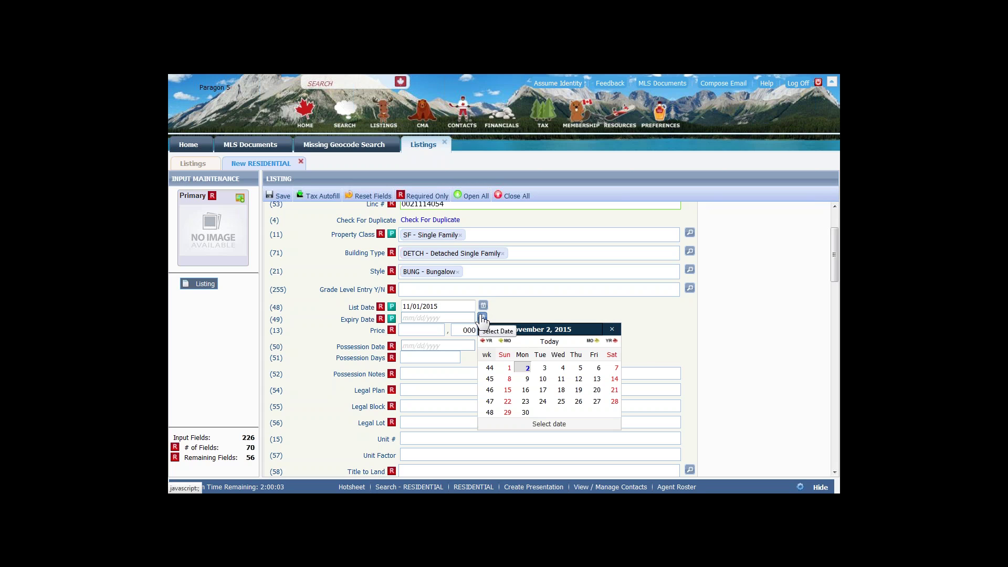
click(595, 342)
click(595, 342)
click(595, 342)
click(595, 343)
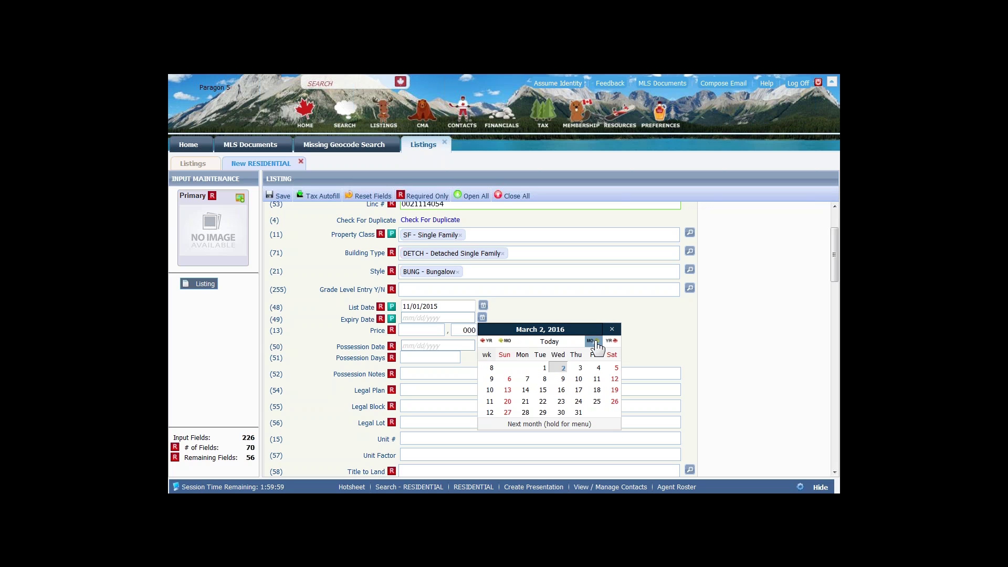
click(595, 342)
click(595, 342)
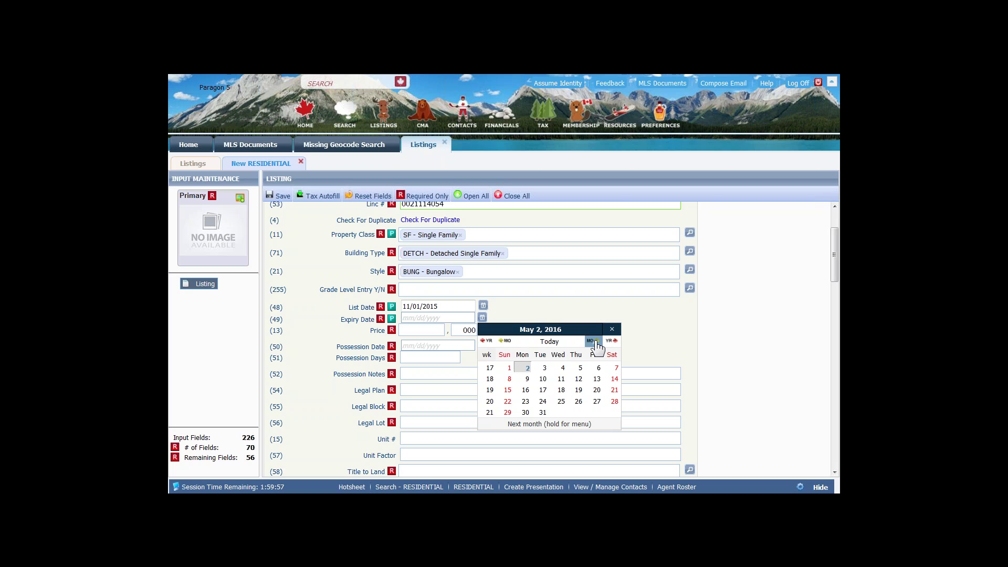
click(523, 366)
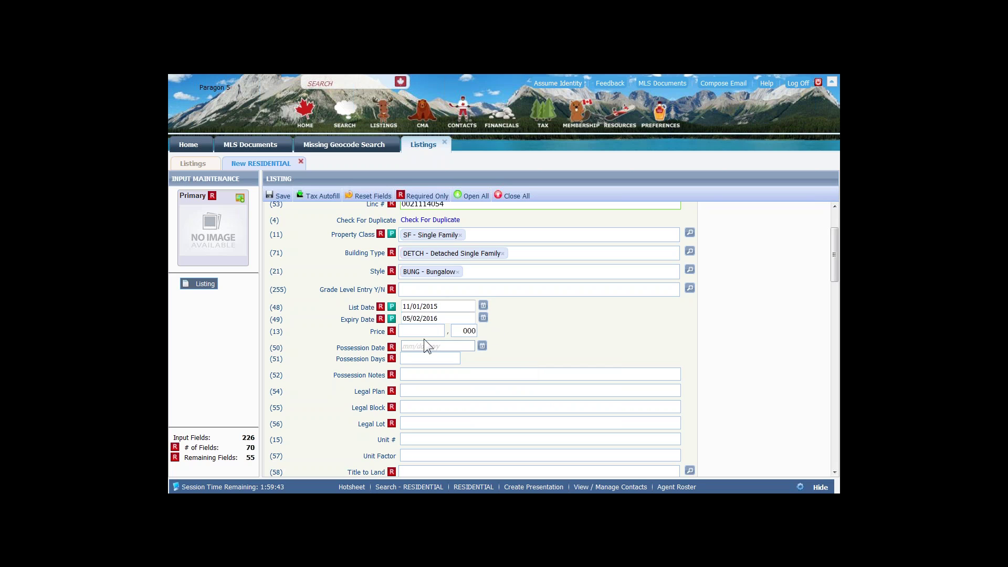
- Scroll down the listing form to the Address/Map section and its Validate Map link
scroll(424, 340, down, 1)
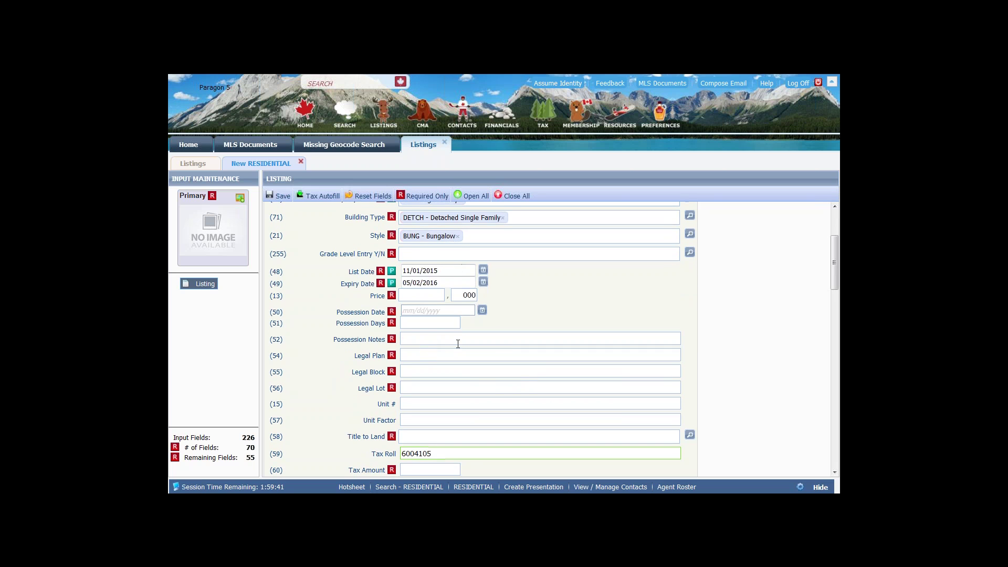
scroll(458, 343, down, 4)
scroll(480, 339, down, 3)
scroll(394, 290, down, 4)
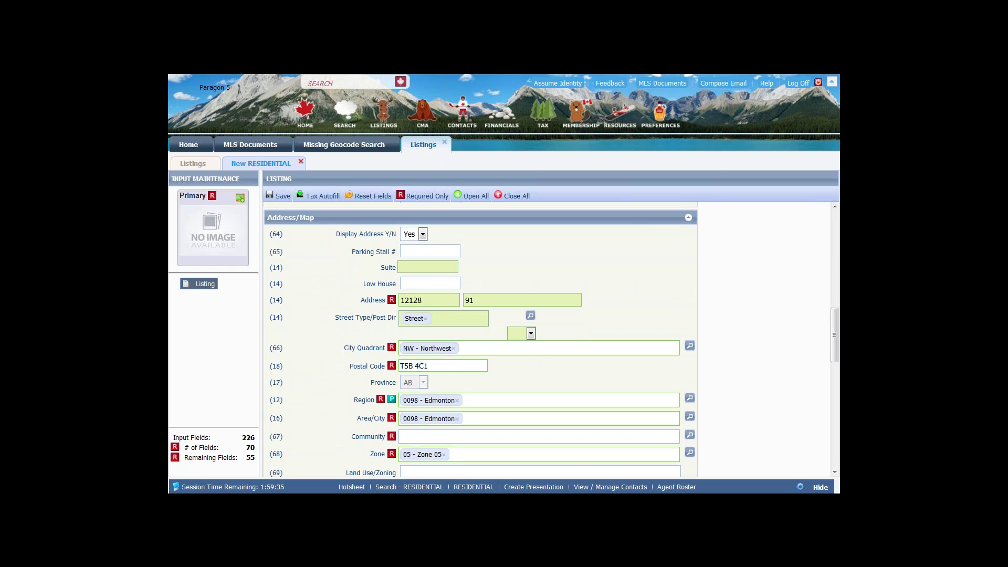
scroll(480, 339, down, 2)
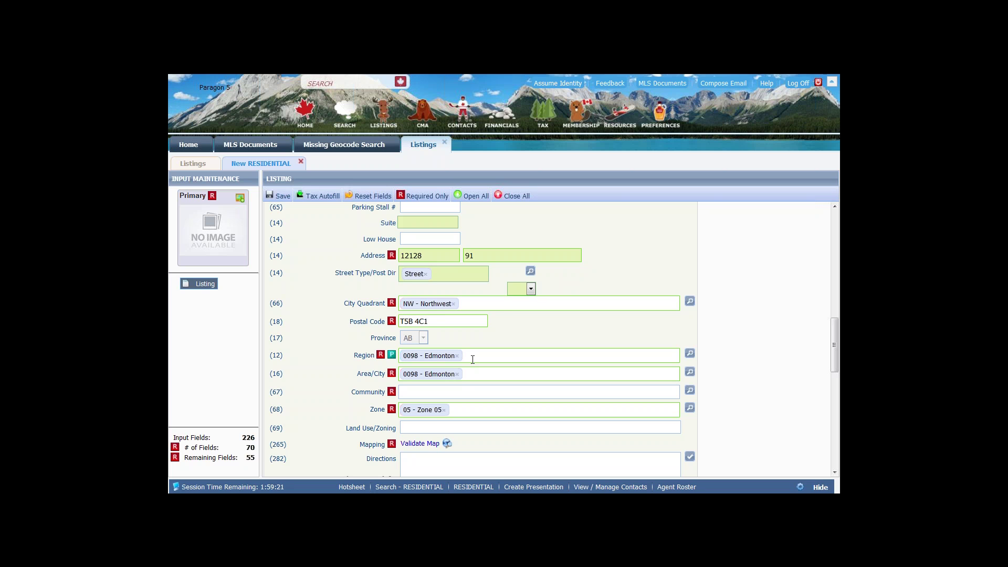
scroll(479, 439, down, 3)
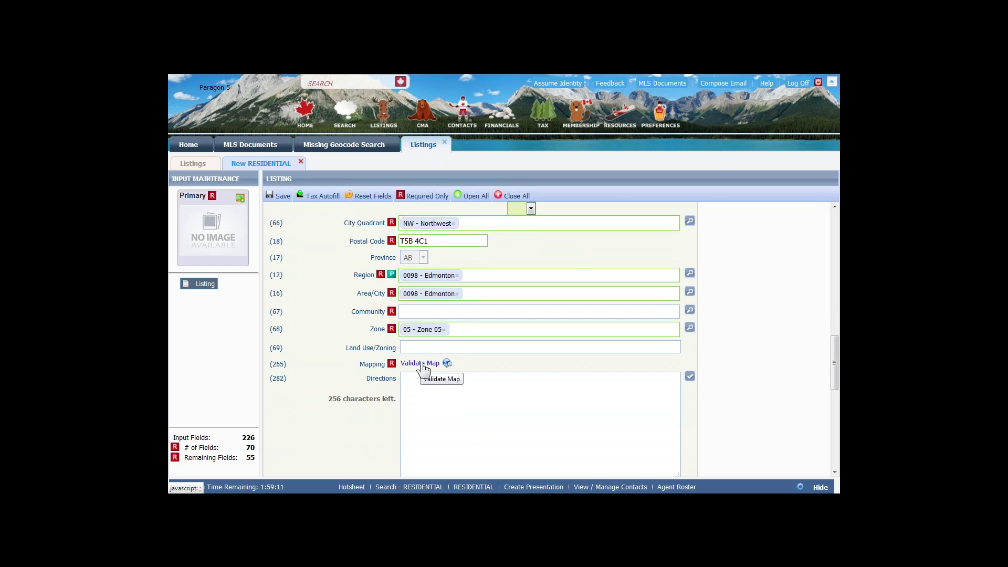
- Open the Change Geocode map via Validate Map and note the 0.95 geocode quality
click(423, 365)
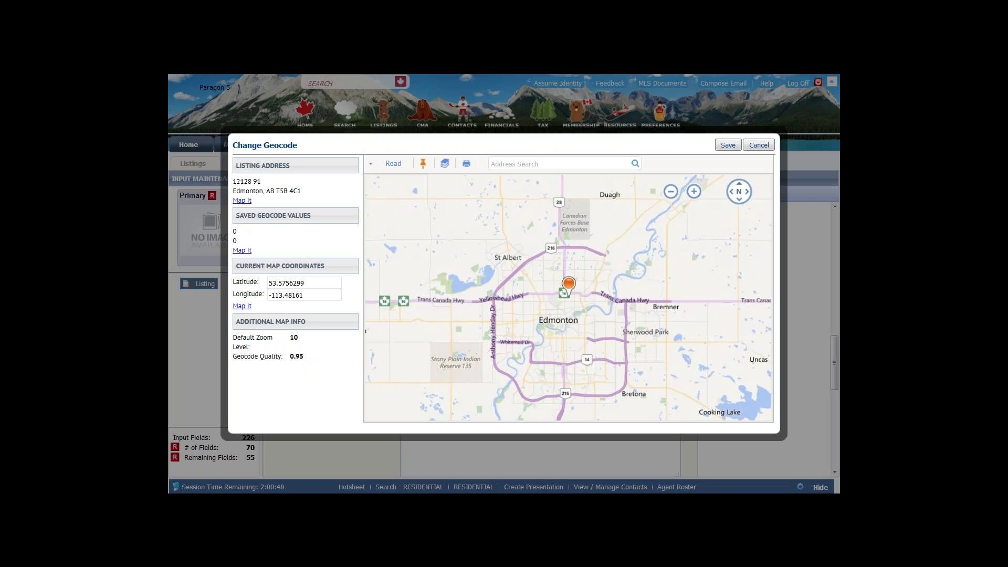
drag(232, 356, 319, 354)
click(319, 354)
- Zoom the map in five levels around the listing marker
mouse_move(691, 193)
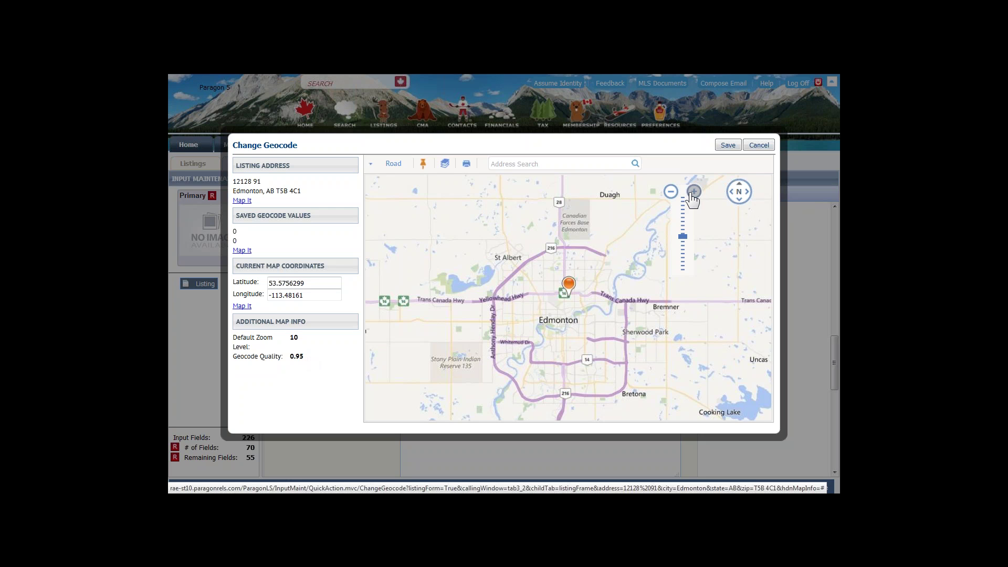
click(693, 192)
click(692, 192)
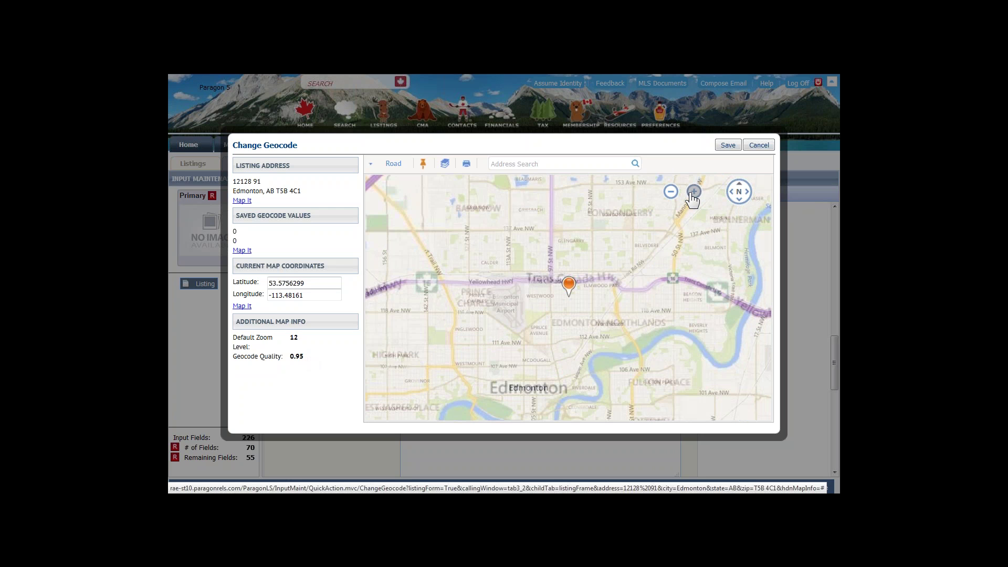
click(692, 192)
click(692, 192)
click(692, 192)
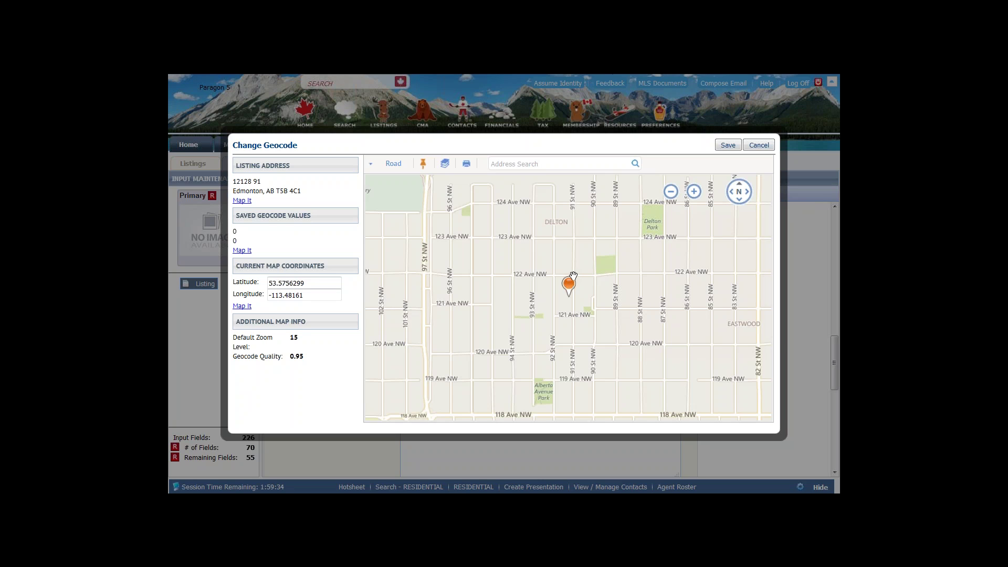
- Zoom in three more levels, switch to Aerial imagery, then zoom in once more on the houses
click(695, 192)
click(695, 192)
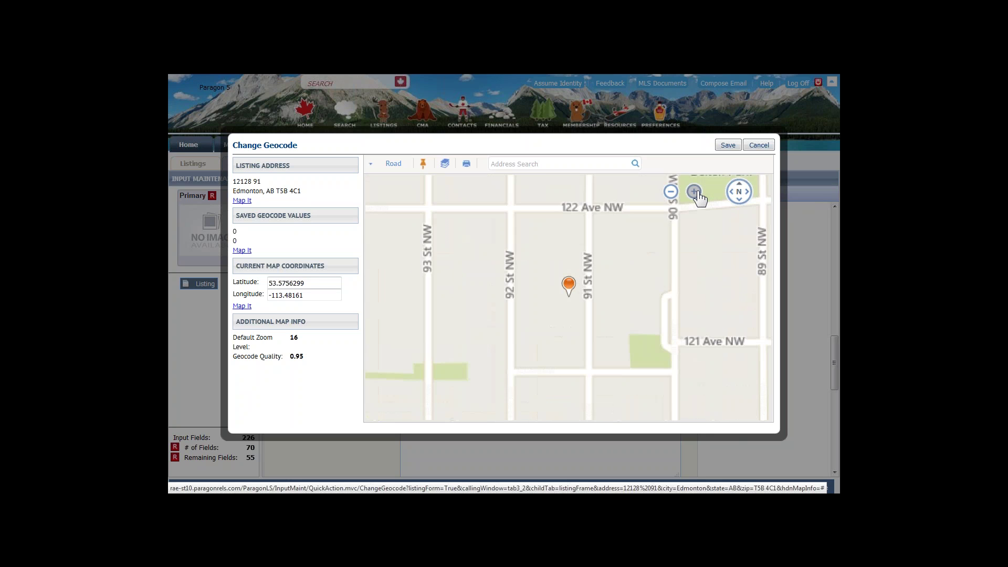
click(695, 192)
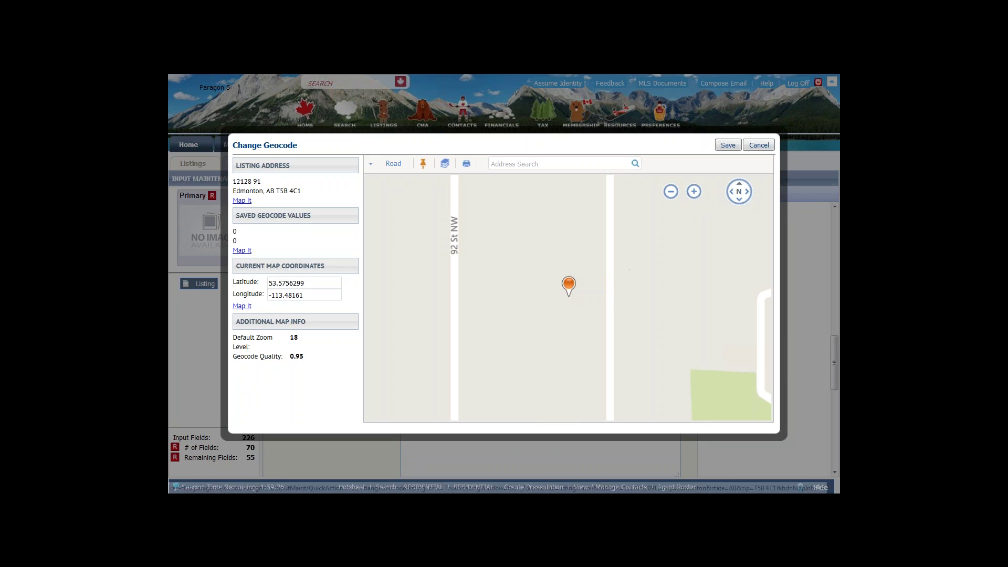
mouse_move(390, 167)
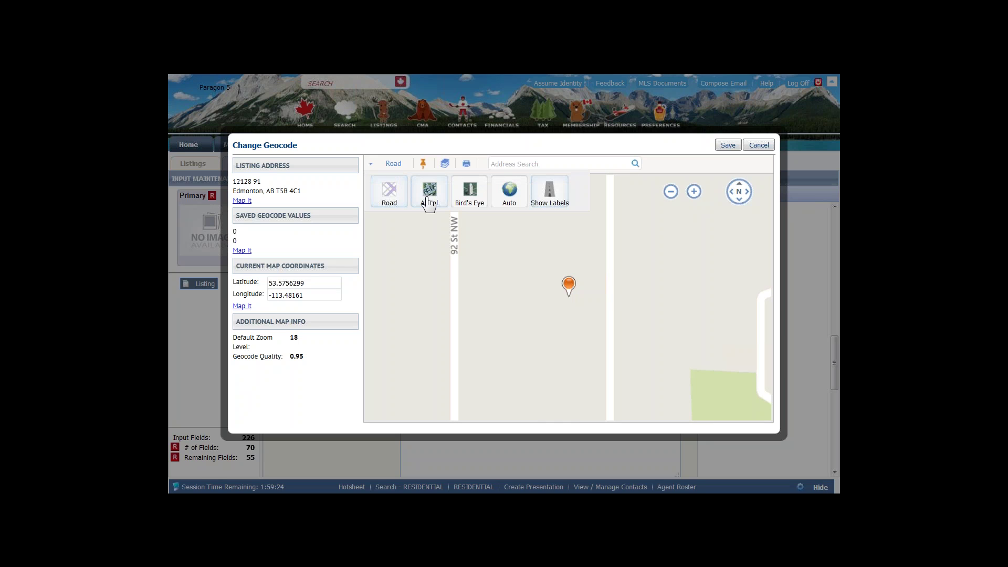
click(428, 201)
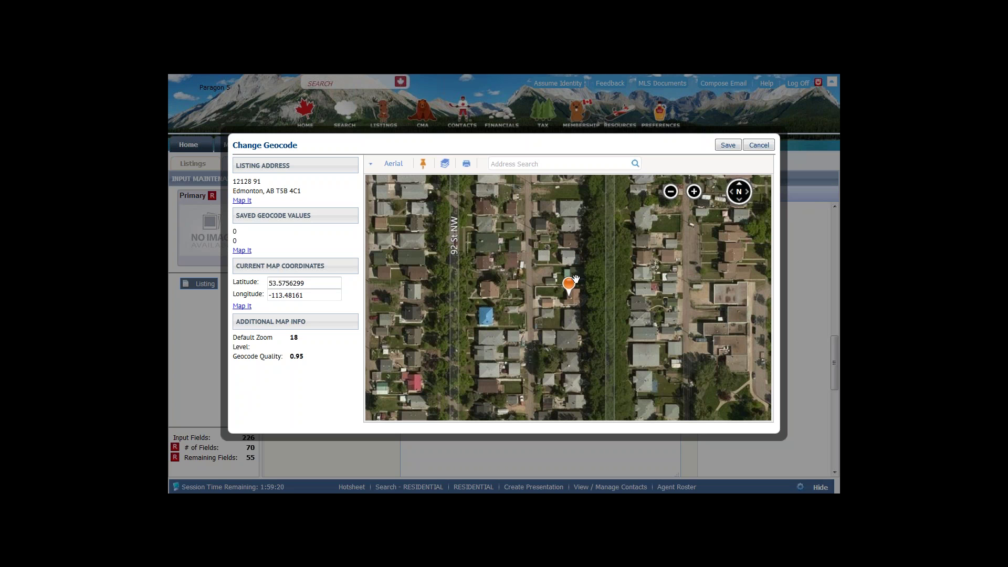
click(694, 192)
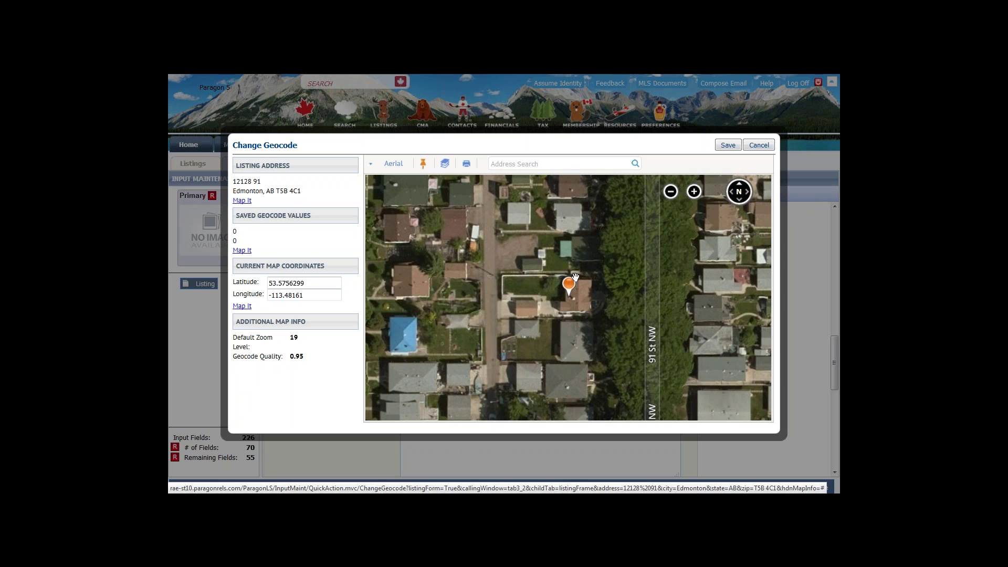
- Drag the map pin onto the house just west of 91 St NW and save the geocode
drag(569, 292, 709, 300)
drag(709, 301, 710, 299)
drag(710, 299, 710, 298)
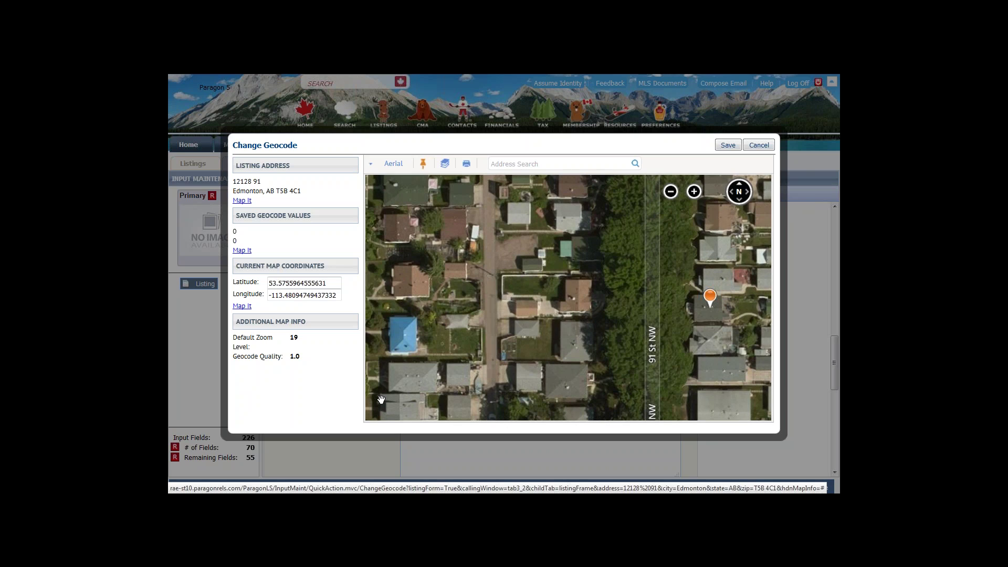
click(295, 359)
drag(710, 298, 578, 285)
click(727, 148)
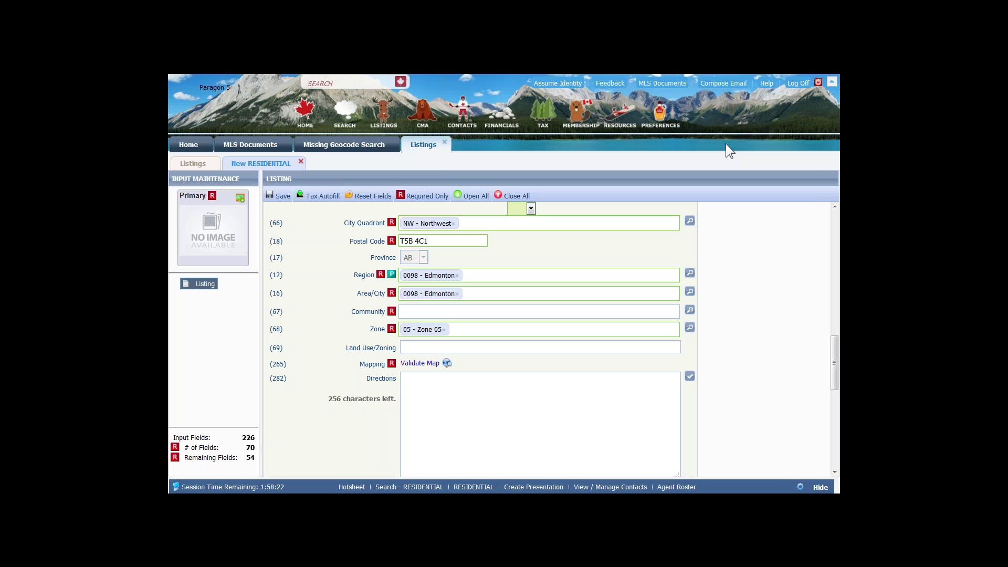
- Open the toolbar Save dropdown with its full and partial listing save options
click(278, 195)
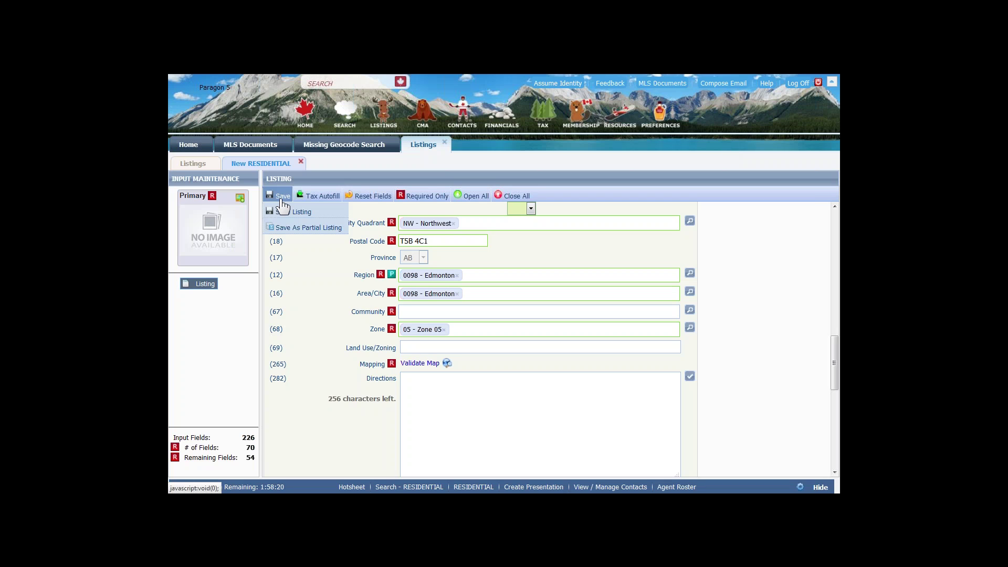
click(288, 228)
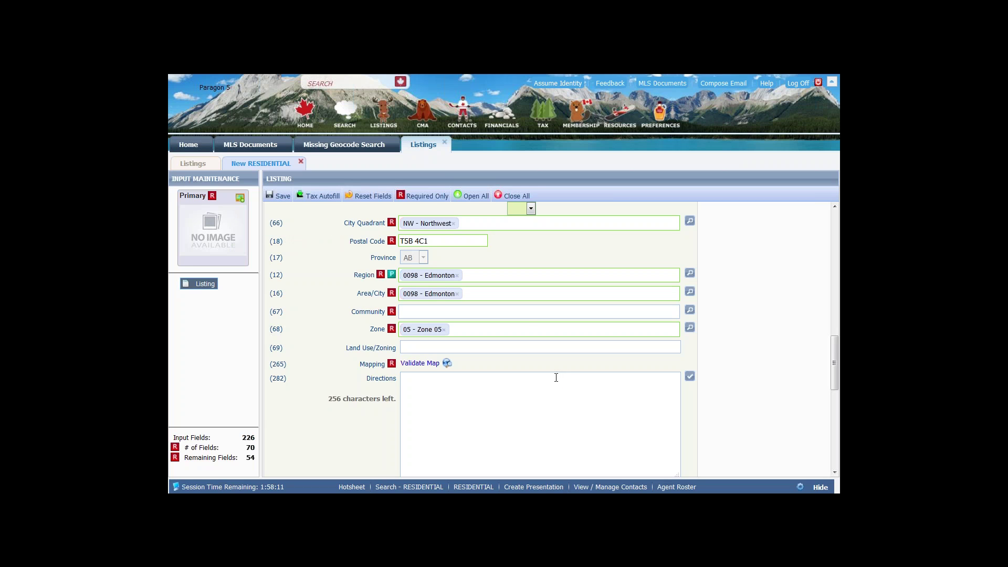
scroll(556, 377, down, 5)
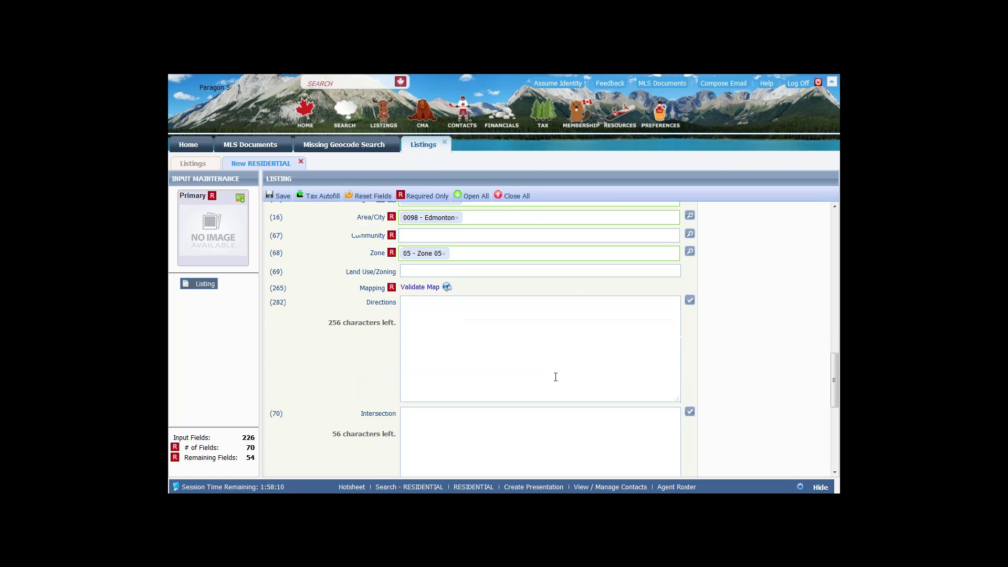
scroll(390, 261, up, 5)
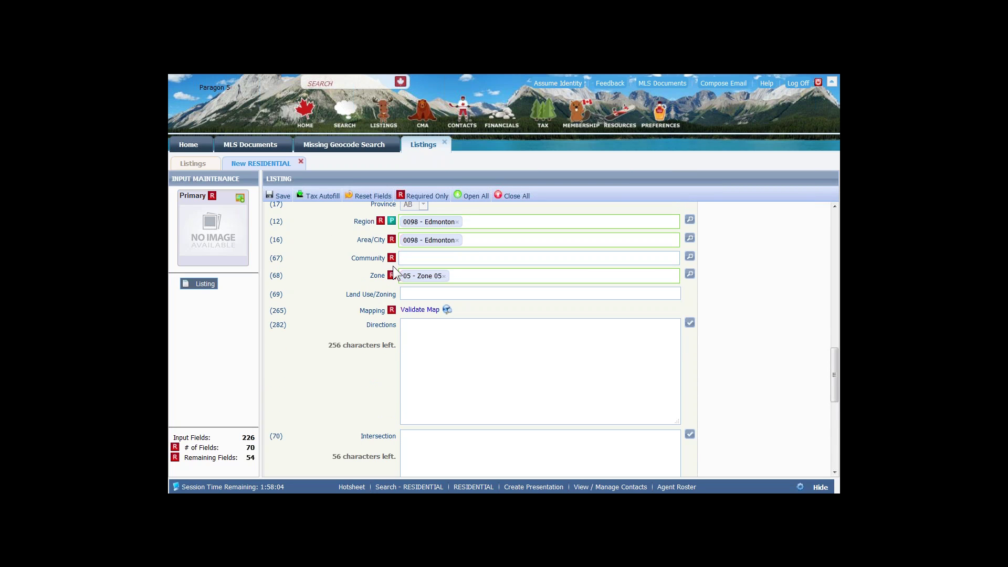
click(283, 197)
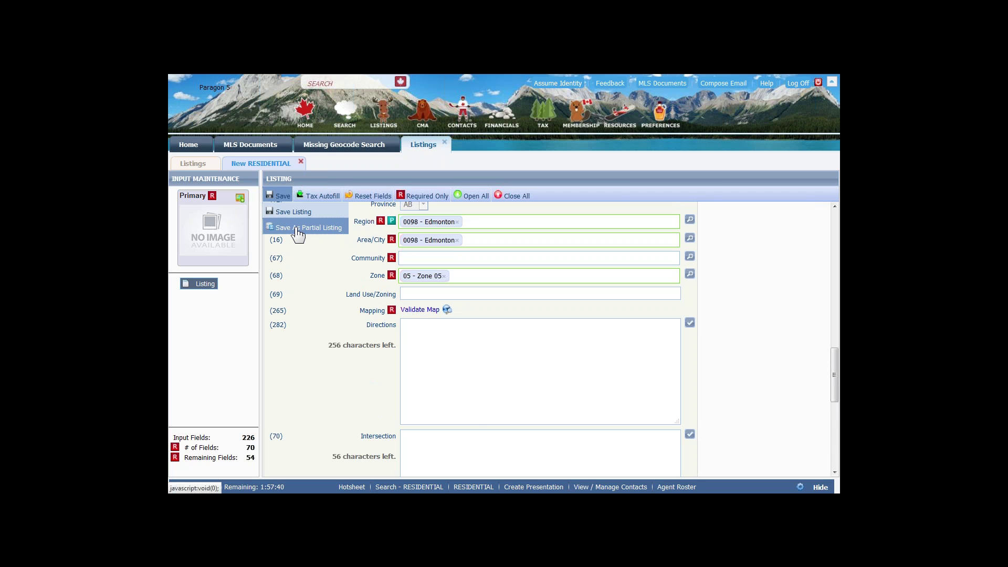
- Save as a partial listing, ignoring the suggested address to keep the original one
click(296, 231)
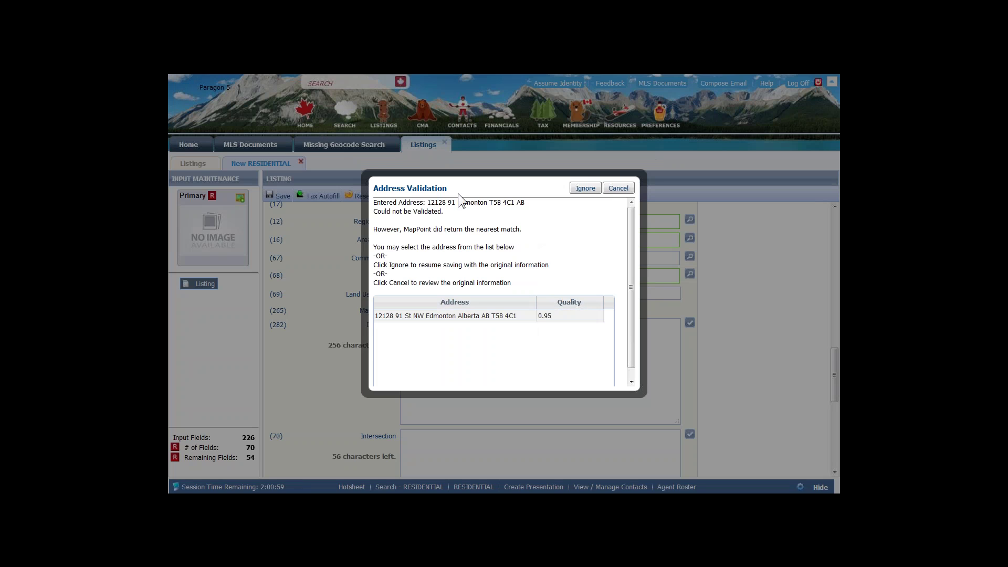
click(435, 318)
click(588, 190)
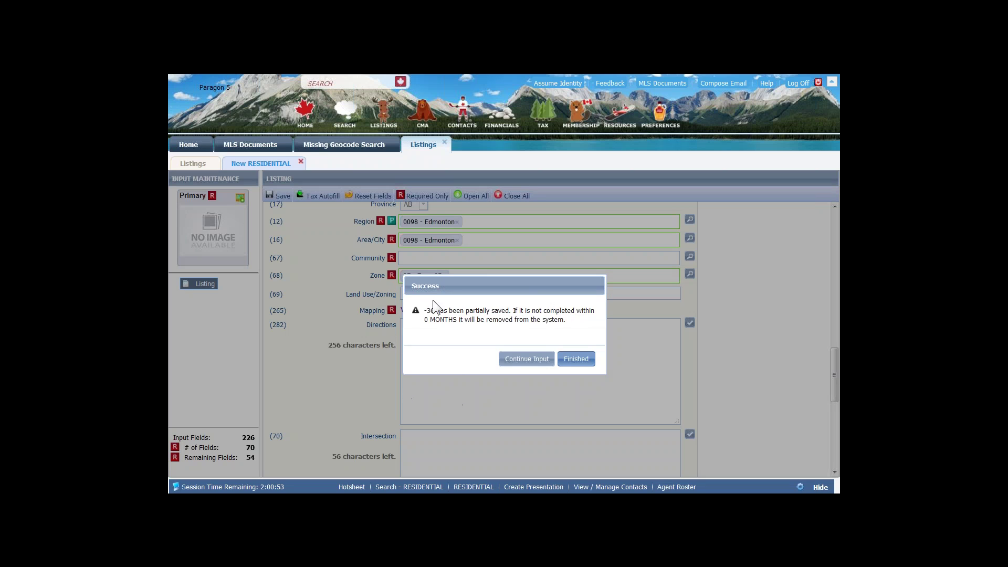
drag(435, 310, 423, 310)
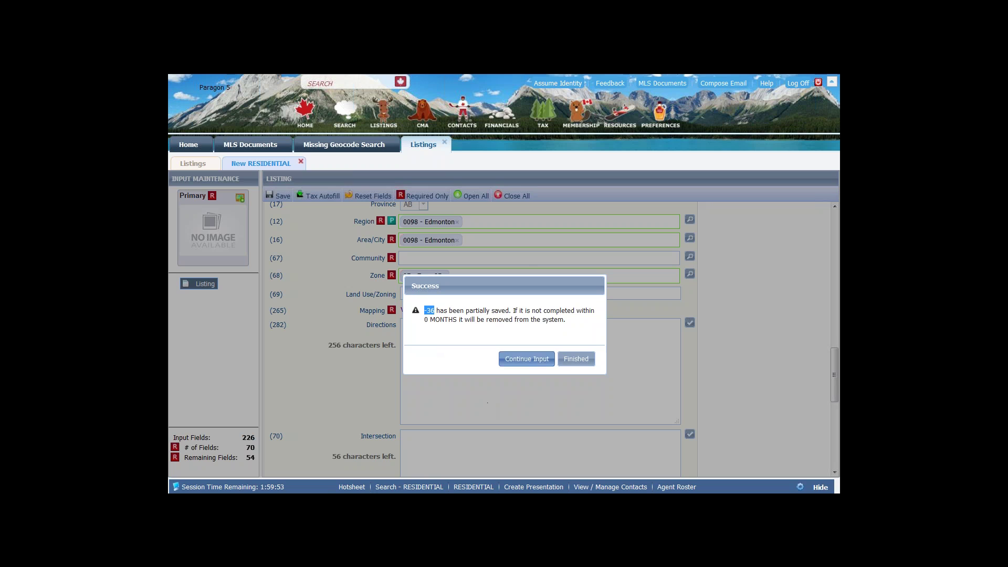
click(530, 363)
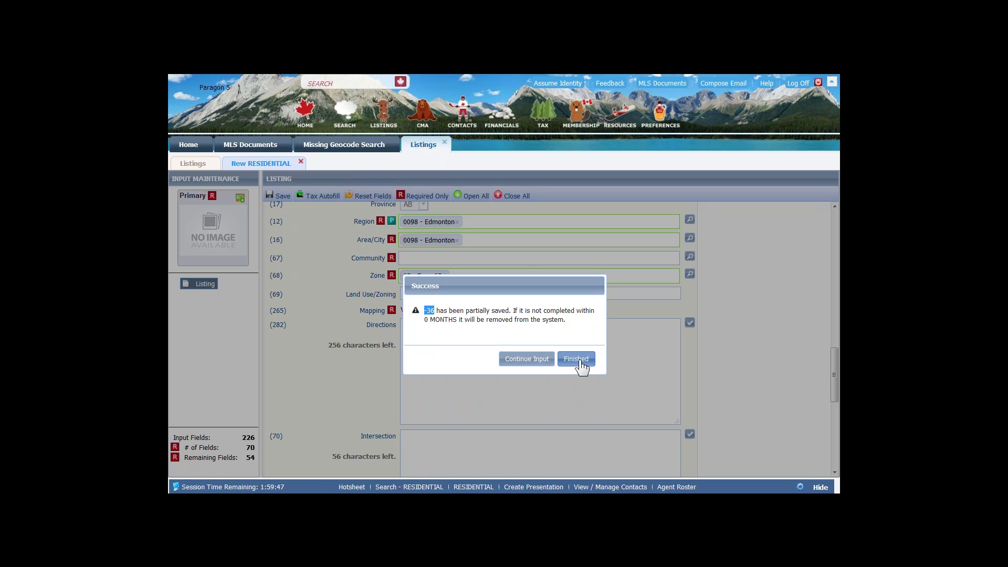
- Choose Continue Input on the saved partial listing and advance with NEXT
click(527, 362)
click(525, 361)
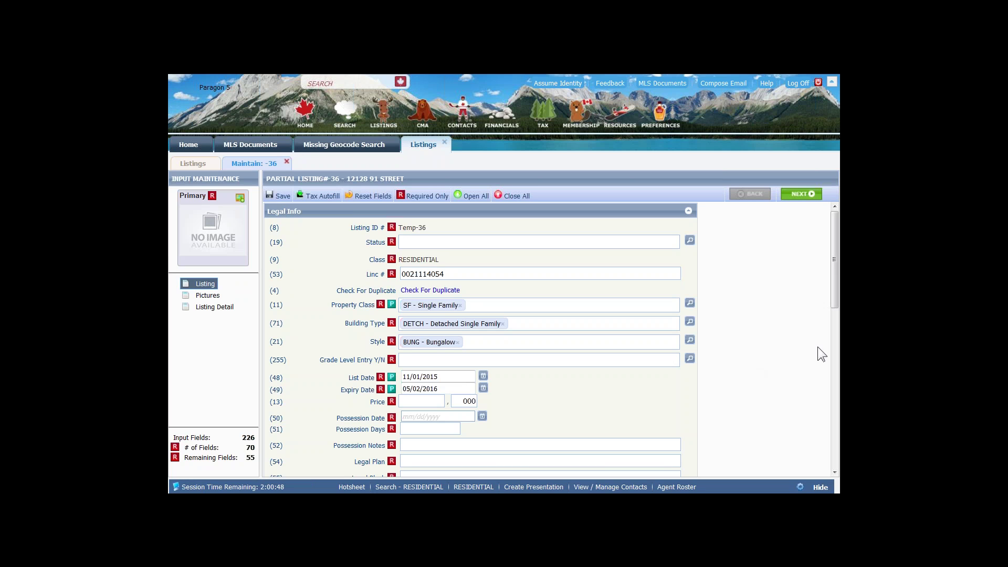
click(802, 200)
- Run Check For Duplicate, confirm no matching listings were found, and close the results
click(207, 296)
click(414, 293)
key(ctrl)
key(ctrl)
key(ctrl)
click(416, 291)
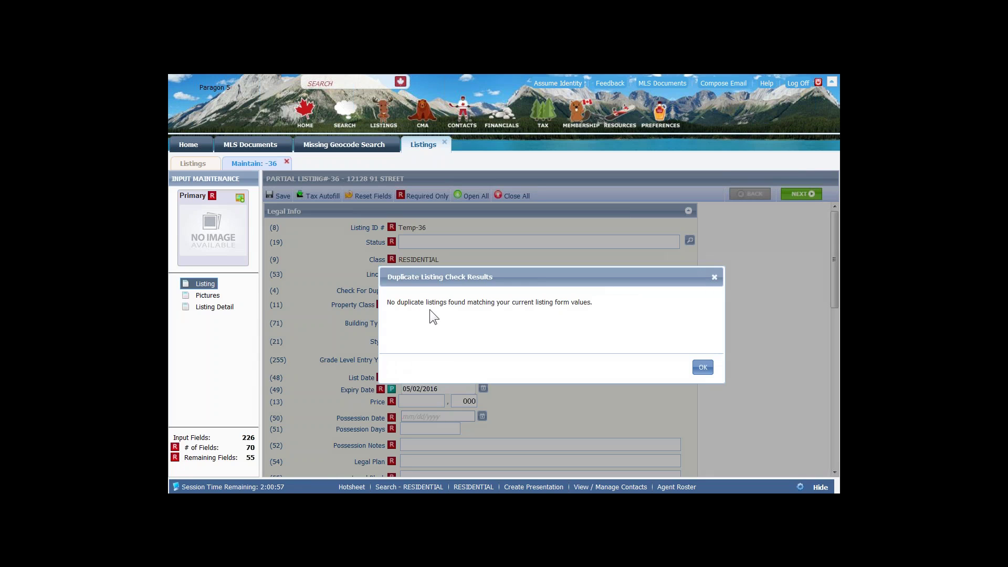
click(702, 367)
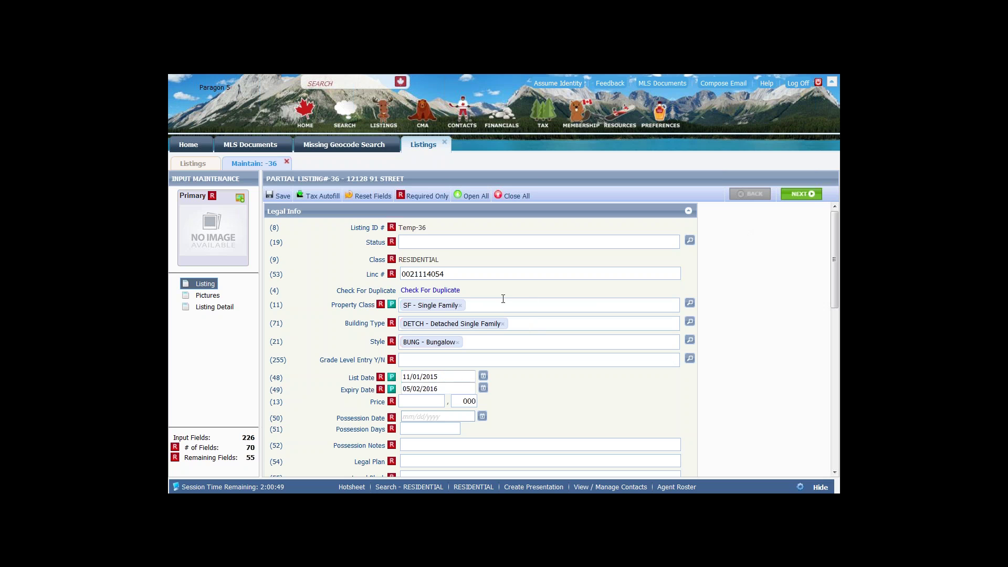
- Expand Agent & Marketing Info and review the agent, firm, and Public/Private Remarks fields
scroll(503, 303, down, 3)
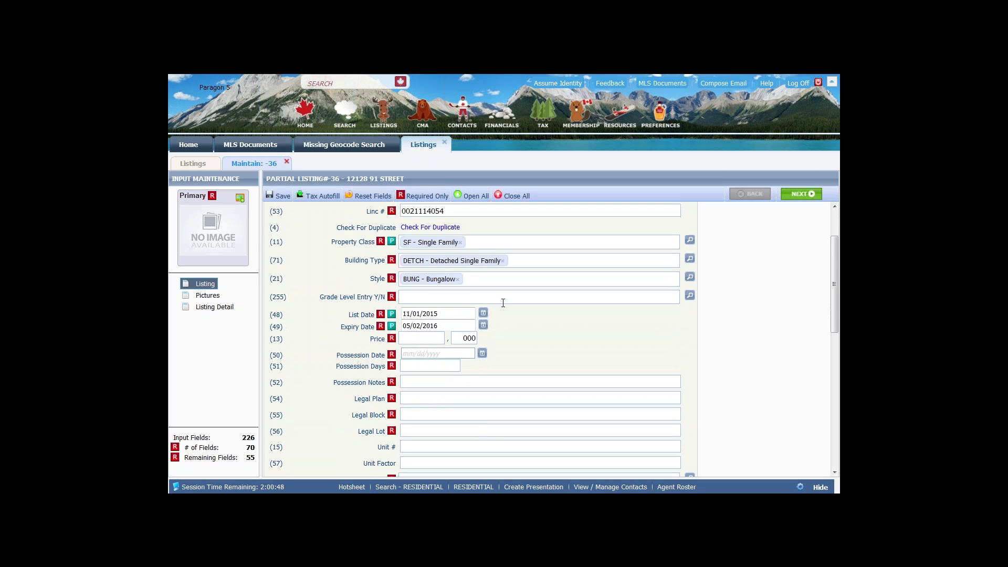
scroll(441, 365, down, 3)
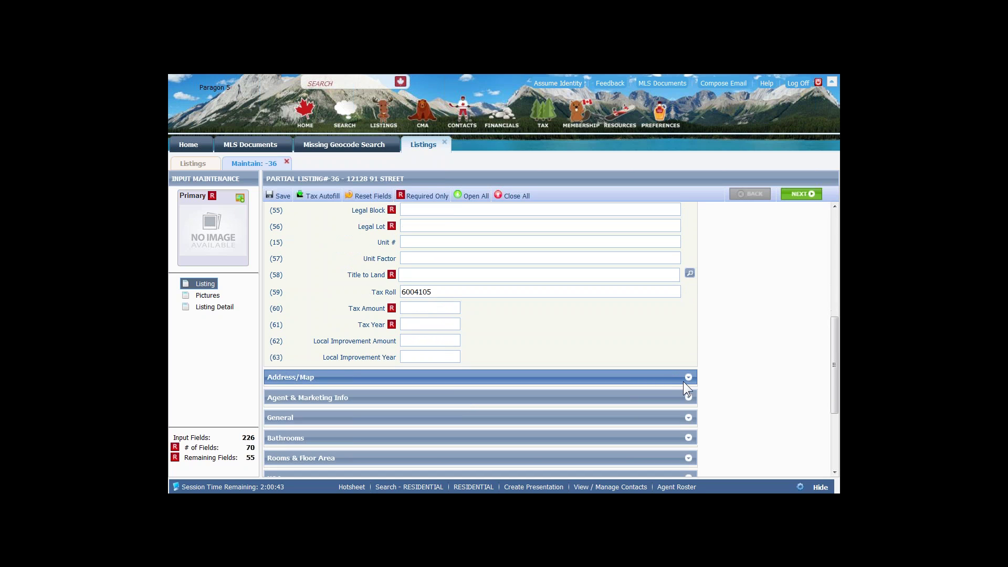
scroll(626, 382, down, 1)
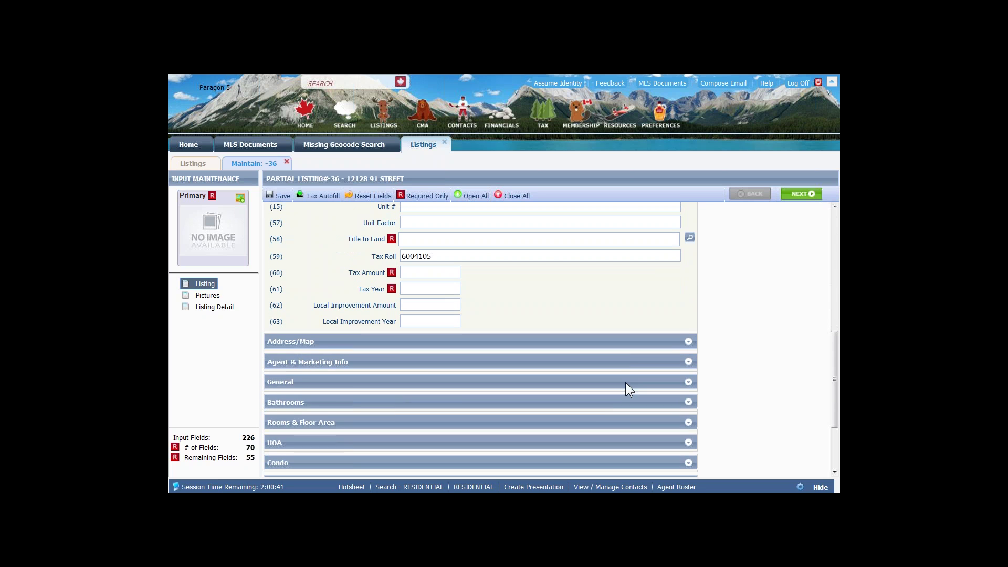
click(689, 364)
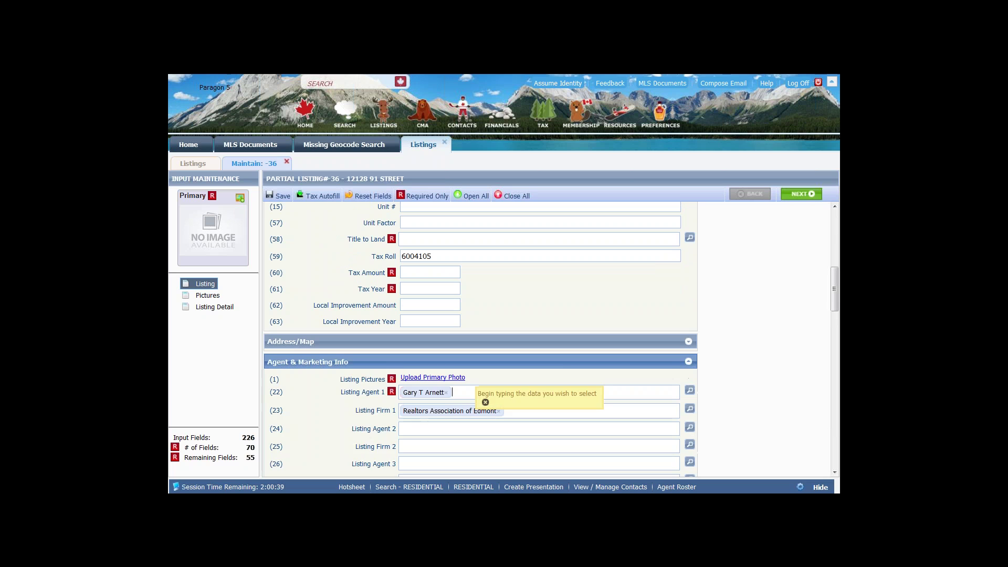
scroll(603, 377, down, 2)
scroll(603, 351, down, 1)
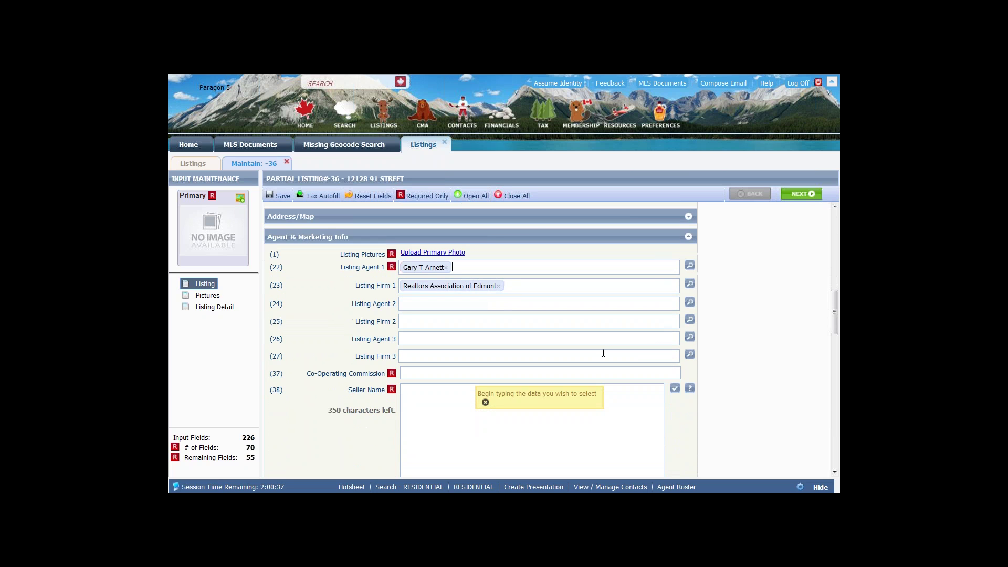
click(426, 254)
scroll(434, 345, down, 3)
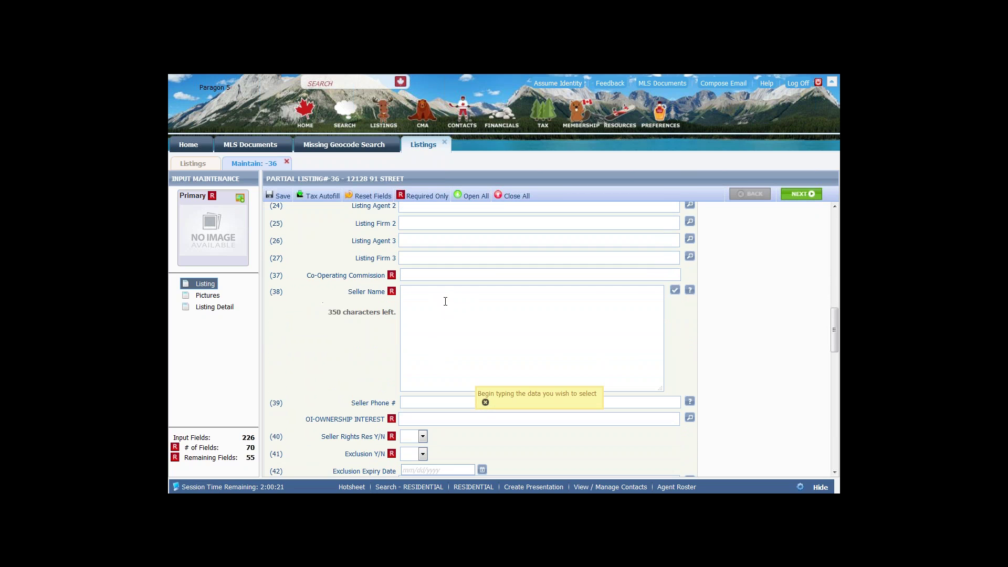
scroll(445, 301, down, 3)
scroll(446, 312, down, 3)
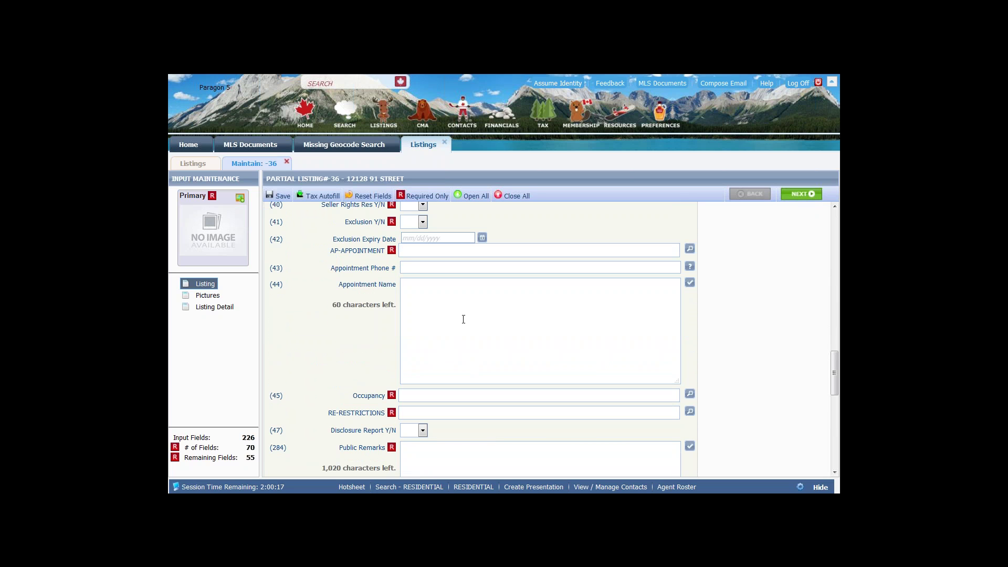
scroll(459, 315, down, 5)
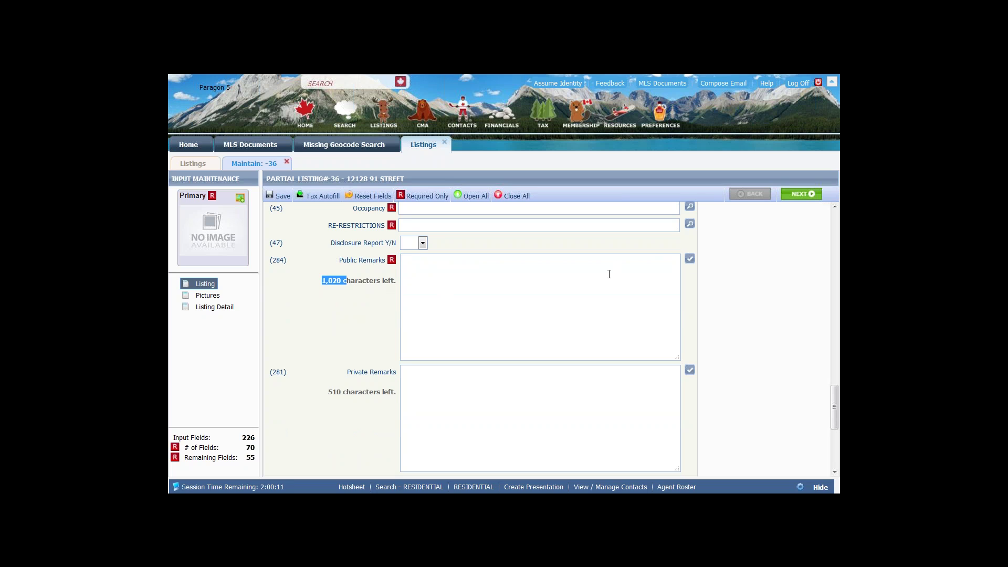
click(467, 280)
click(690, 262)
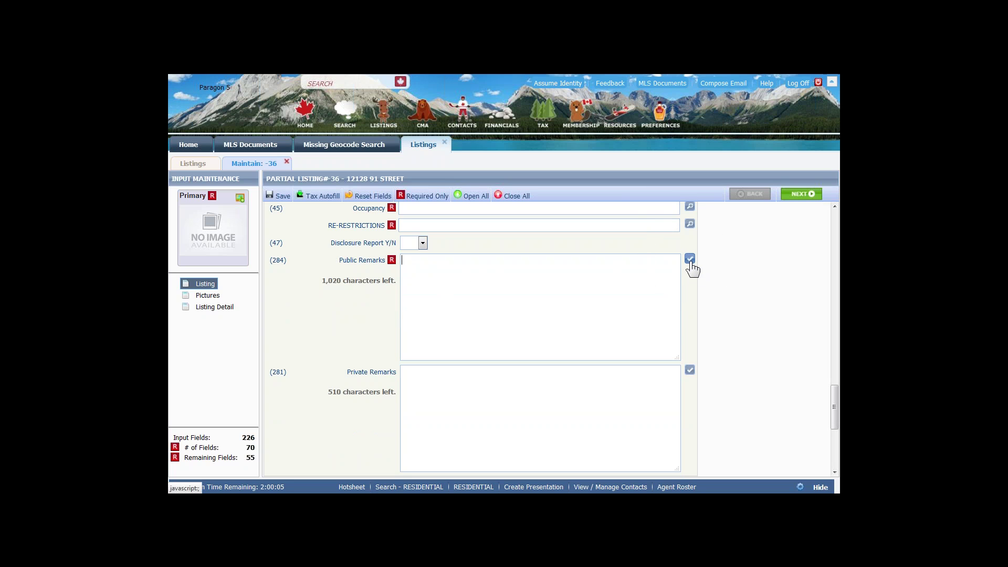
click(690, 262)
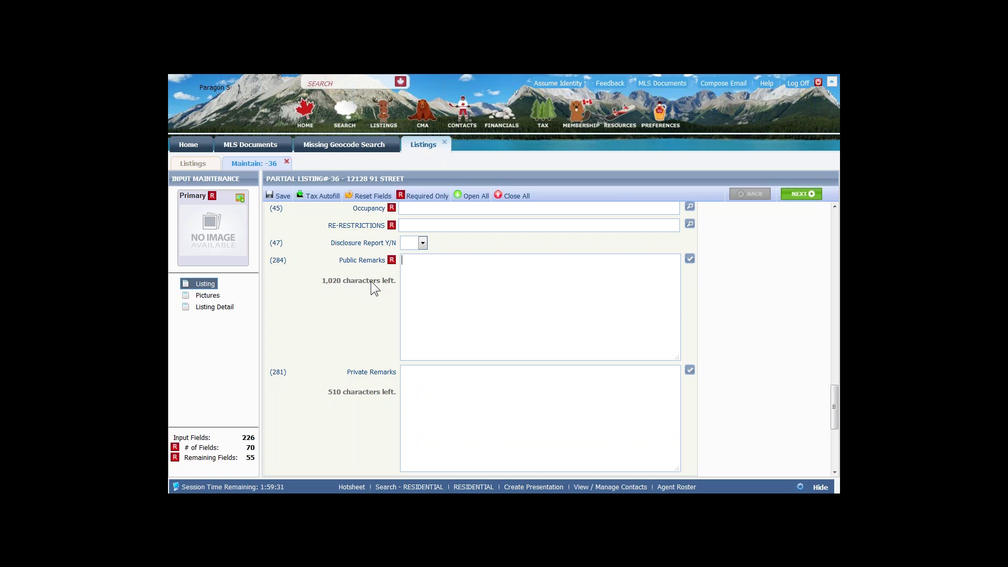
scroll(394, 348, down, 2)
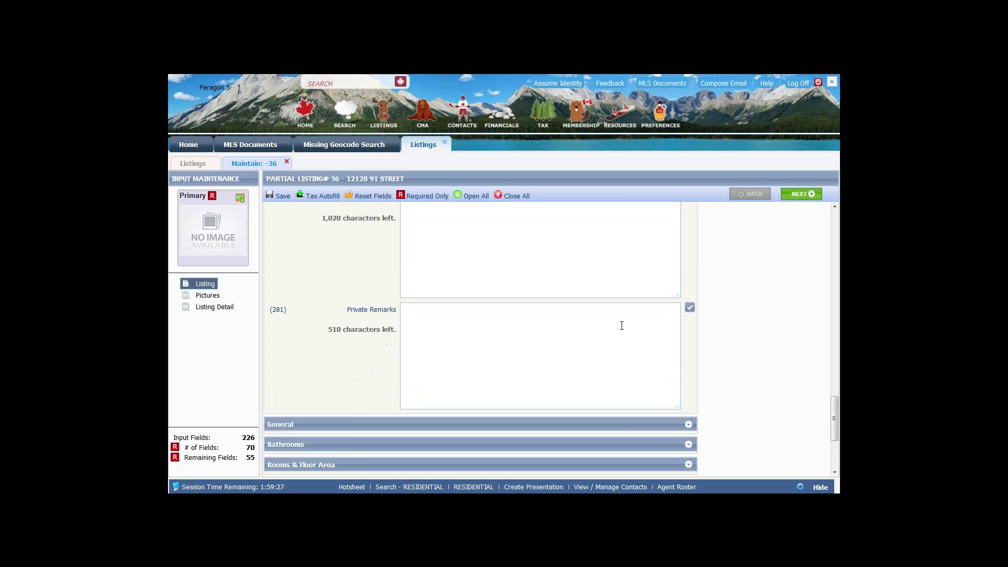
- Toggle the General section open, closed and open again to show blank Lot Shape, Year Built, Front Exposure
click(688, 425)
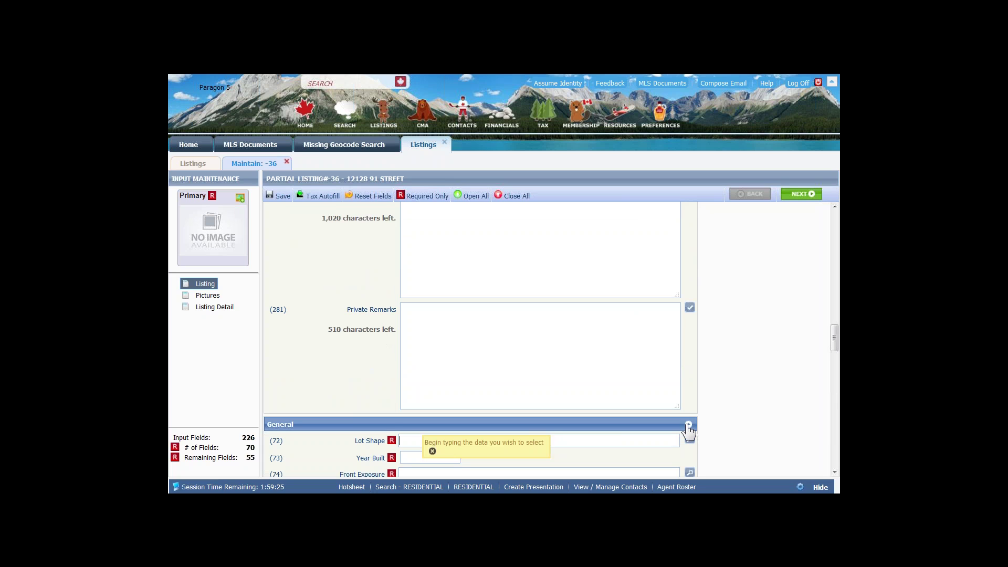
scroll(688, 428, down, 3)
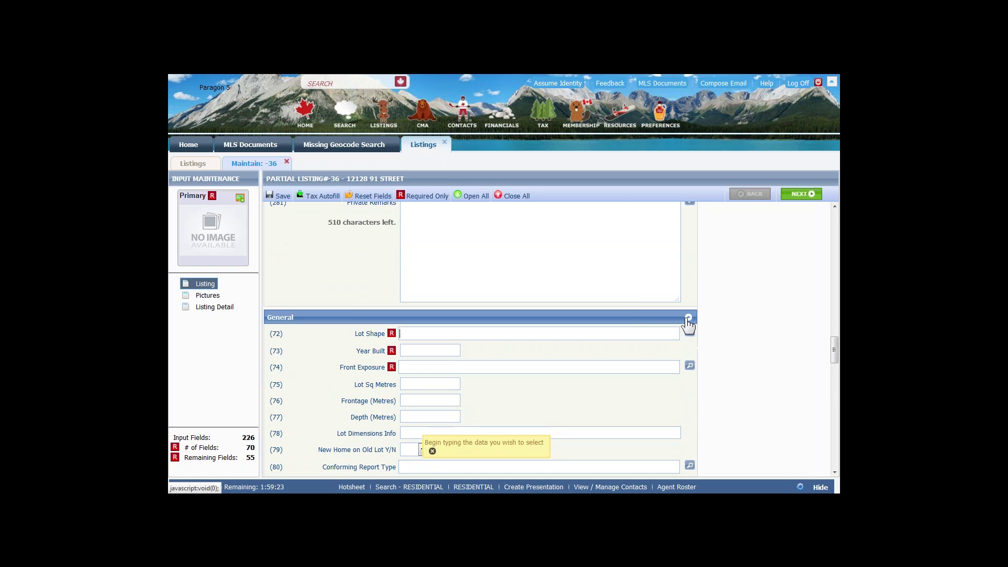
click(688, 318)
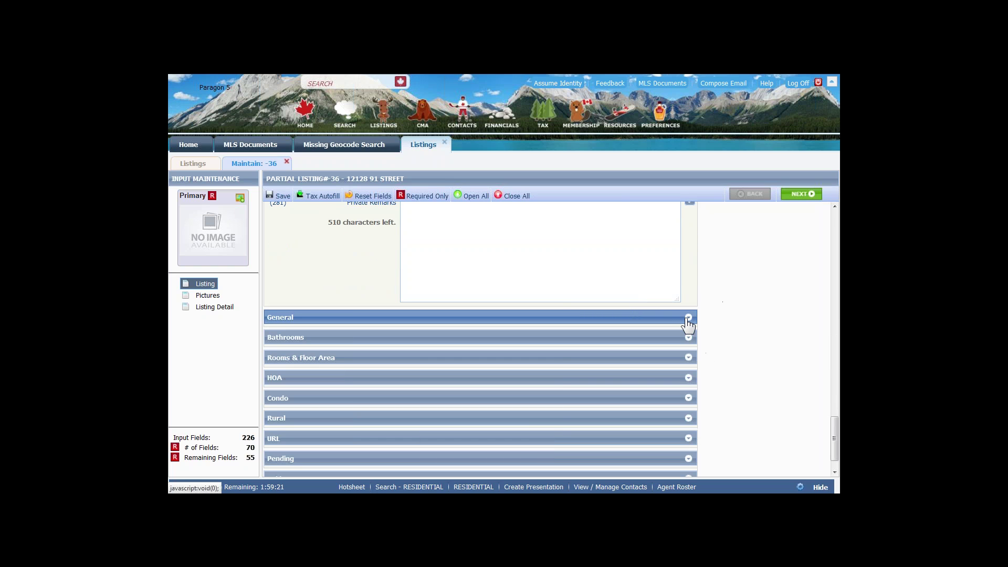
click(691, 319)
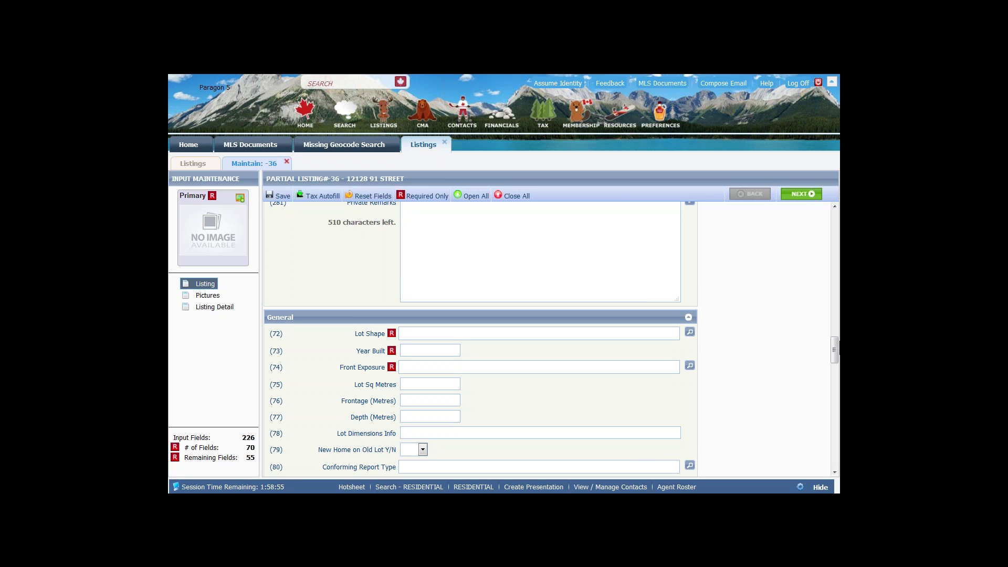
scroll(834, 349, down, 3)
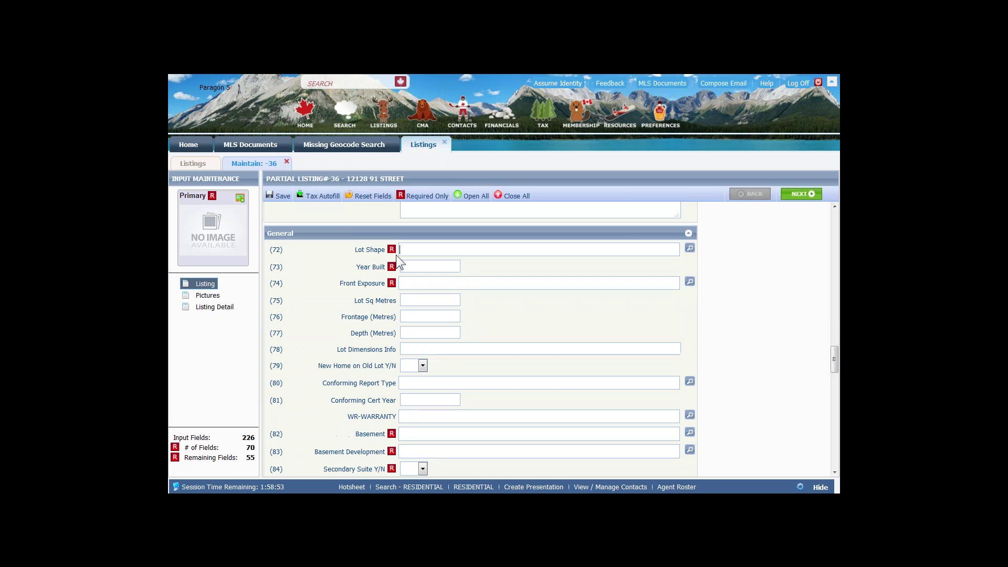
scroll(434, 371, down, 5)
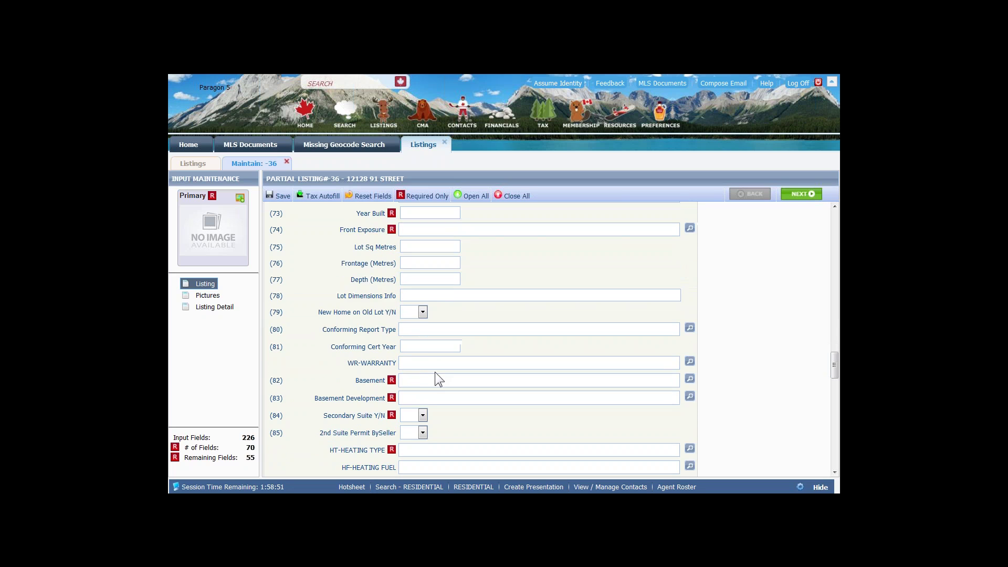
scroll(359, 367, up, 3)
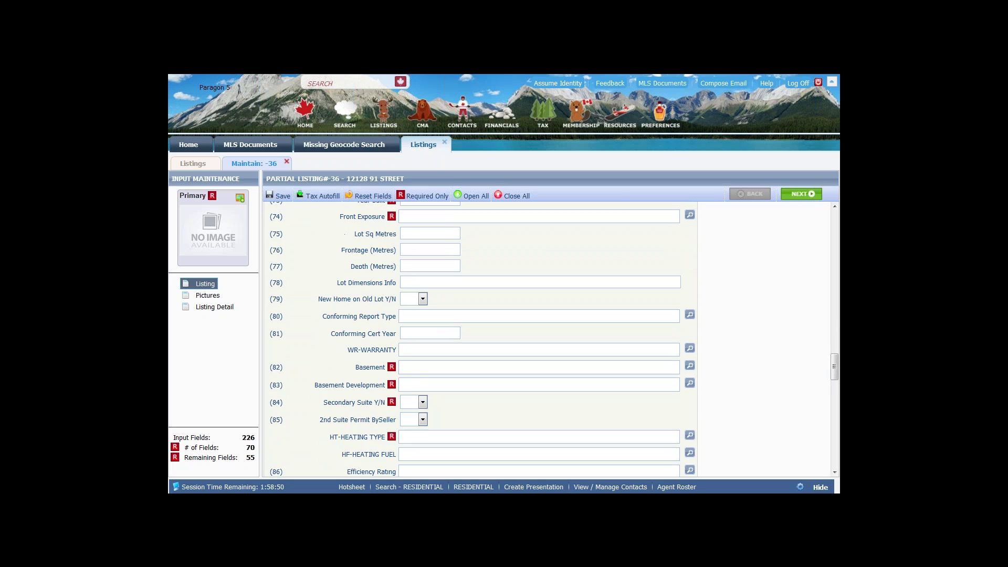
drag(348, 362, 397, 365)
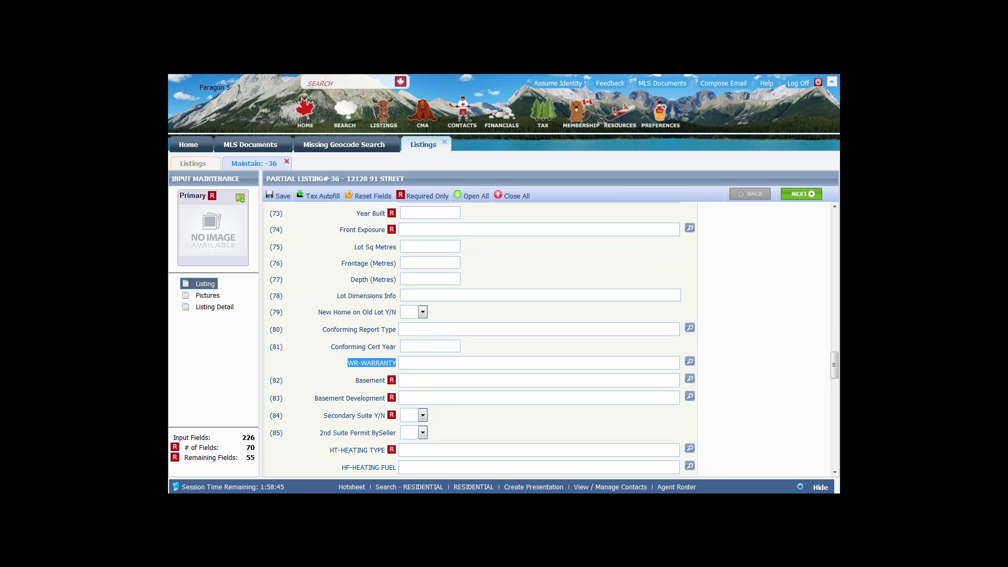
click(393, 365)
click(689, 362)
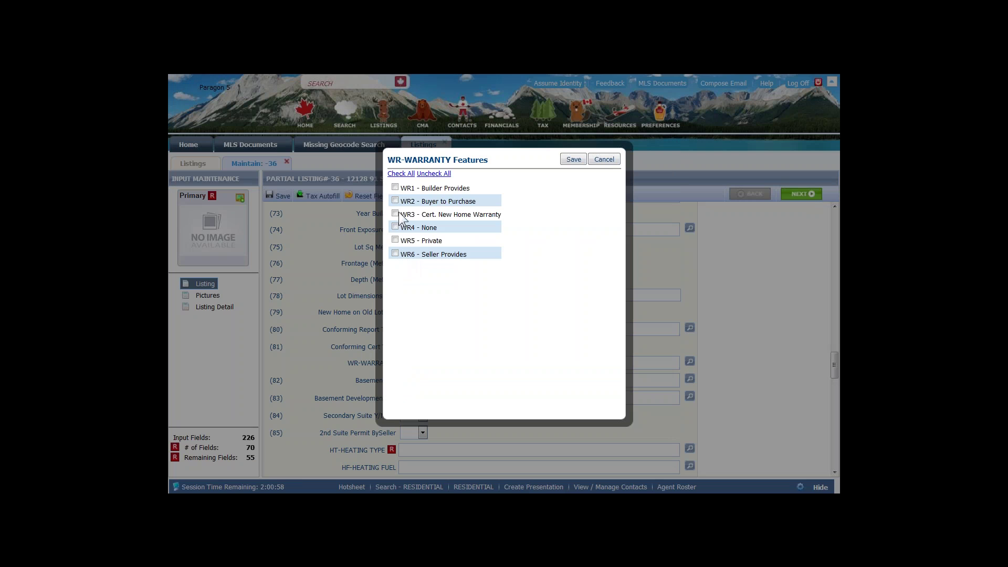
click(603, 159)
scroll(514, 364, down, 4)
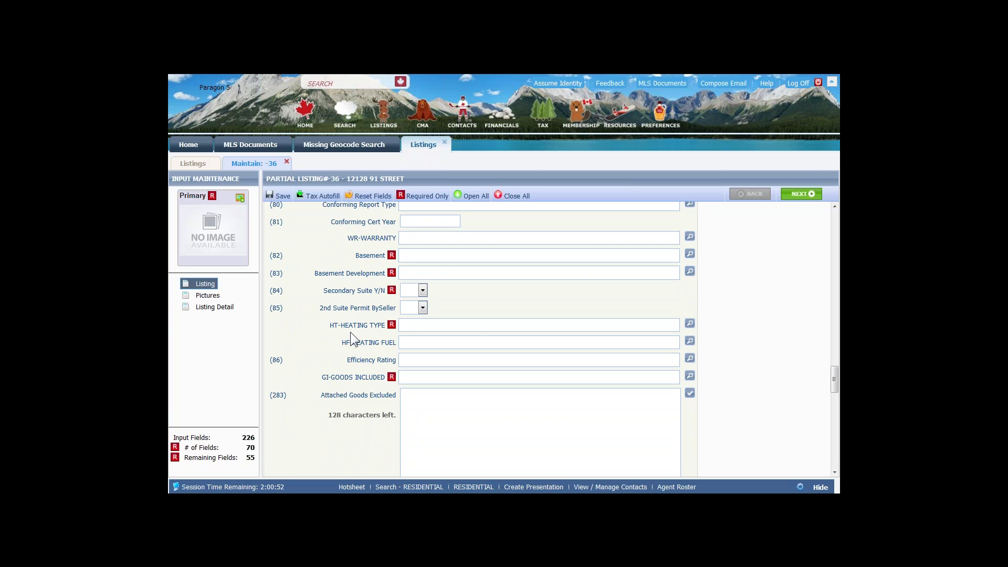
click(690, 325)
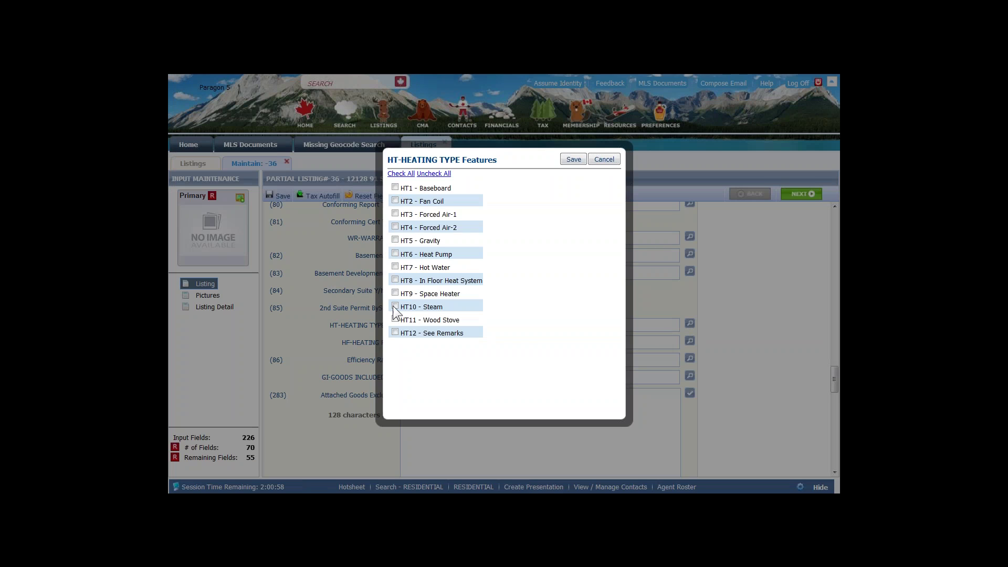
click(603, 159)
scroll(489, 393, down, 3)
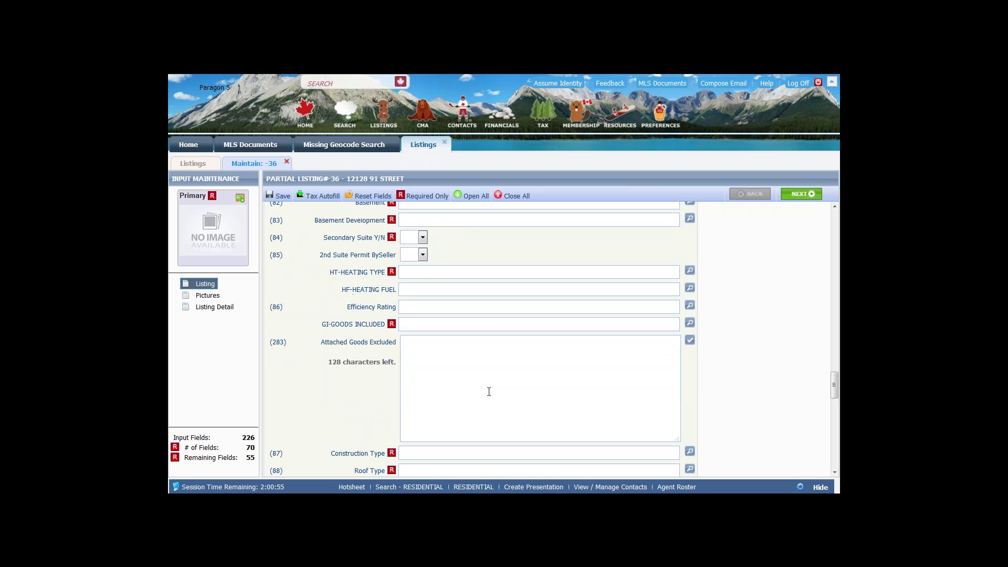
scroll(489, 393, down, 8)
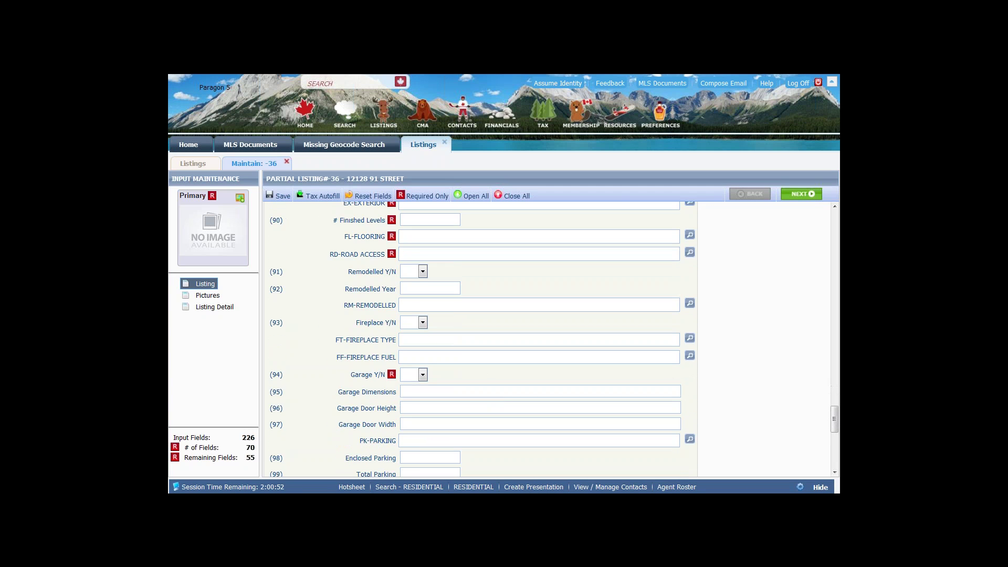
scroll(486, 399, down, 6)
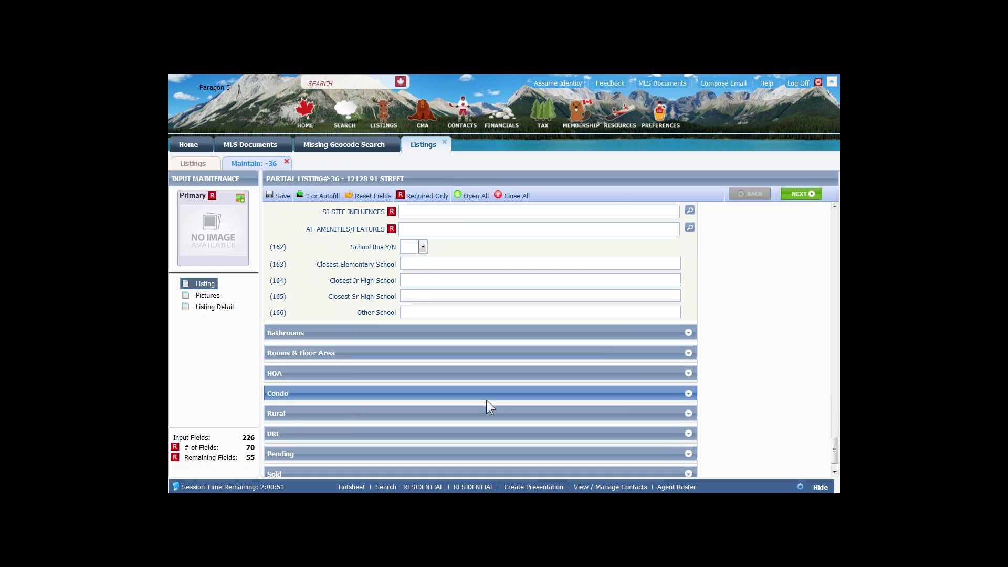
- Expand the Bathrooms section to reveal its empty bath count fields
click(293, 307)
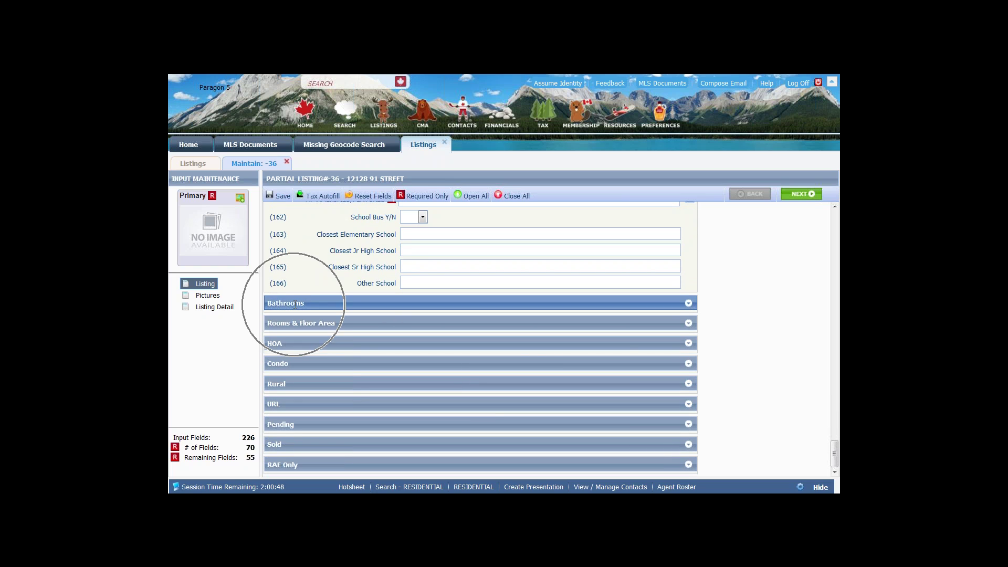
click(687, 302)
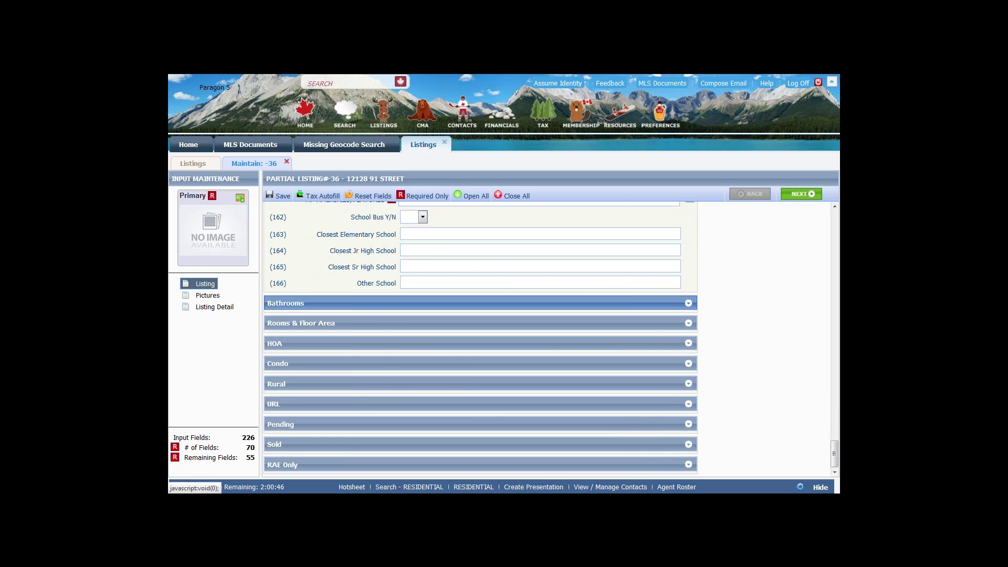
scroll(507, 394, down, 3)
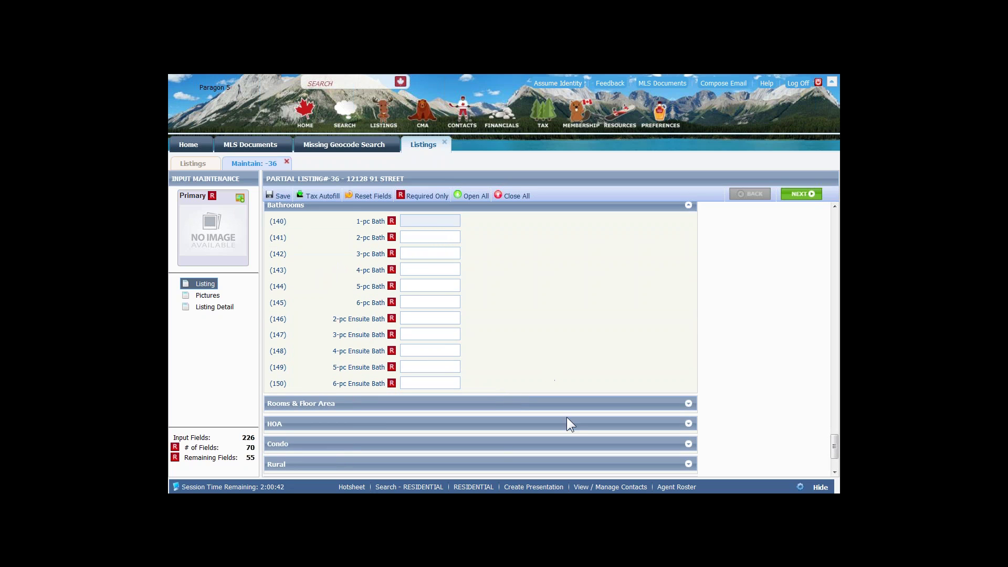
- Expand Rooms & Floor Area and scroll through its empty room level and dimension fields
click(690, 405)
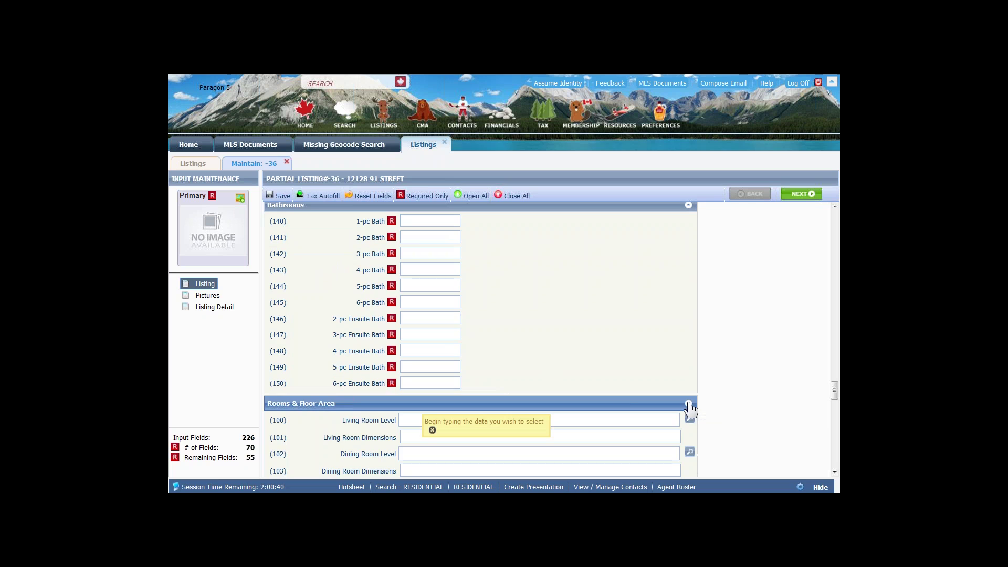
scroll(690, 409, down, 1)
scroll(689, 404, down, 3)
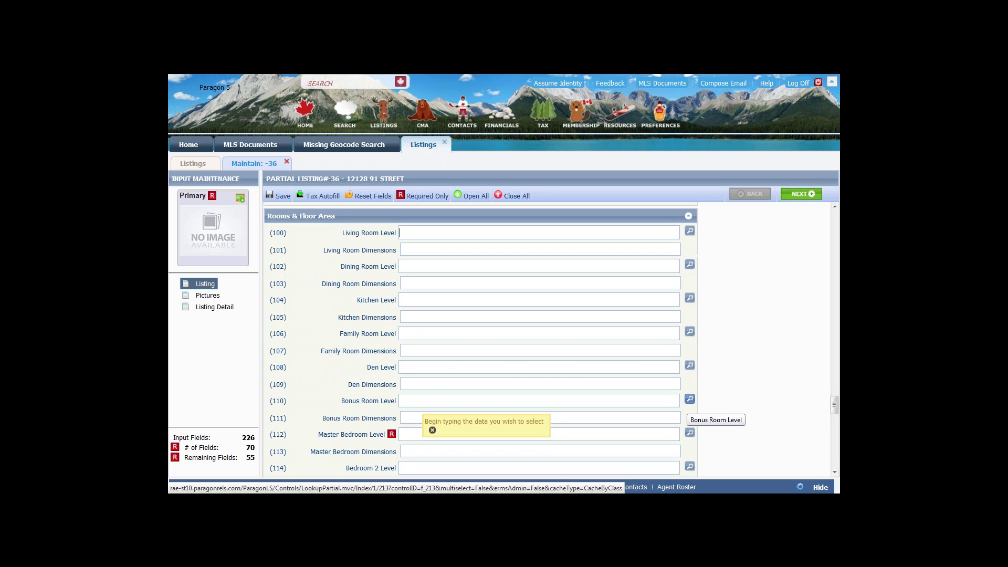
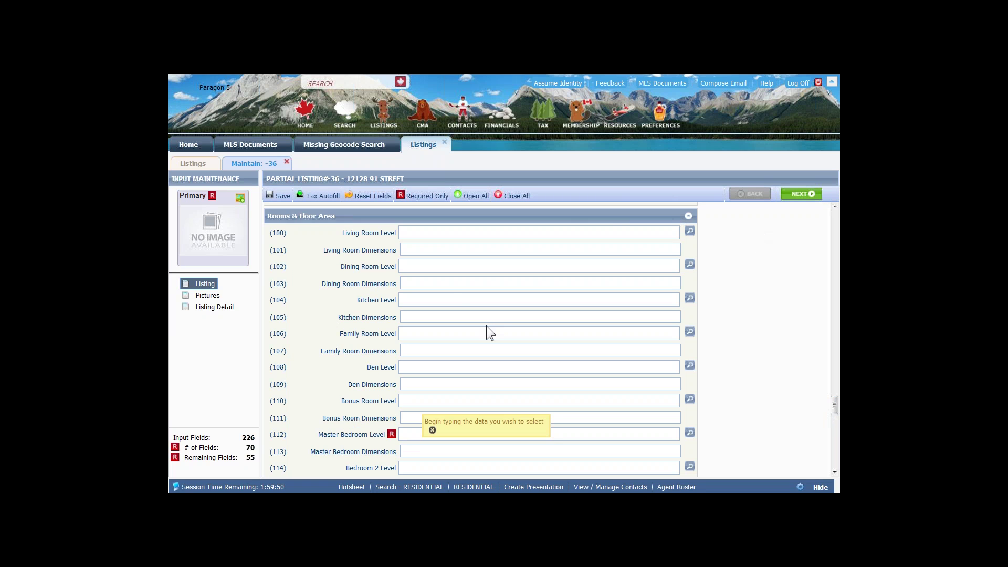
- Go to listing 36's Pictures page and check the empty slots from Primary to AC
click(794, 194)
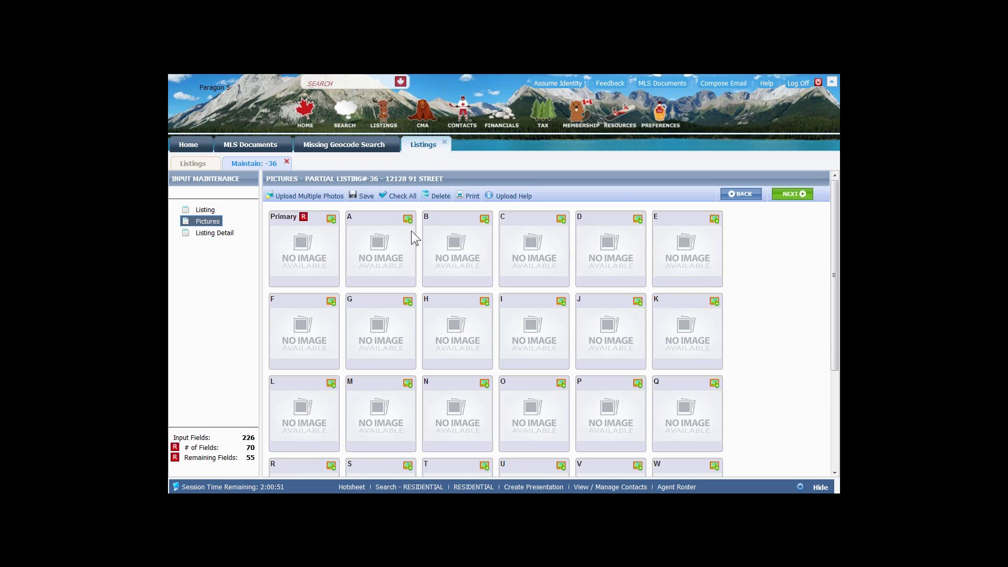
scroll(552, 390, down, 5)
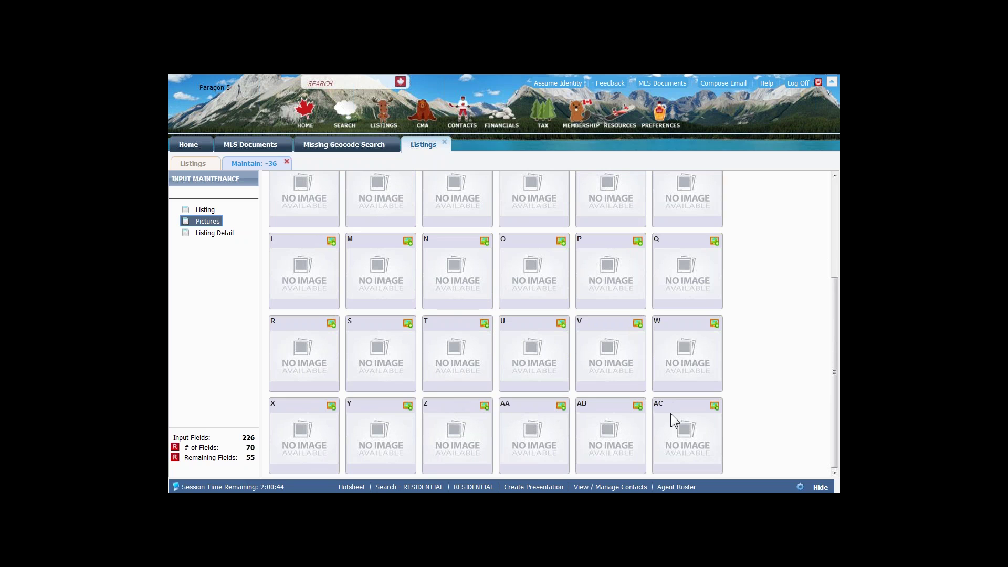
scroll(669, 413, up, 5)
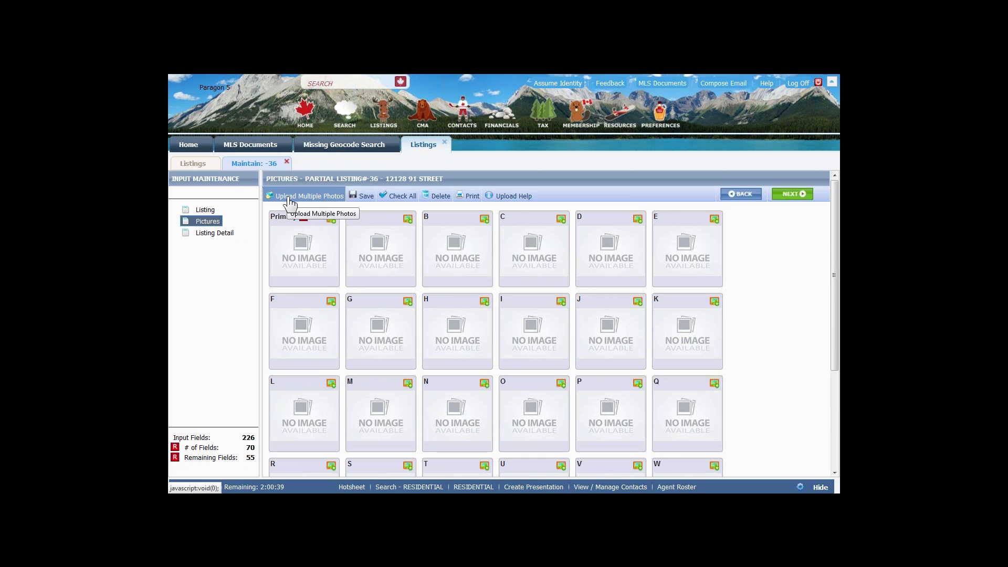
- Open Upload Multiple Photos and read its guidelines, highlighting the 30-file limit
click(289, 197)
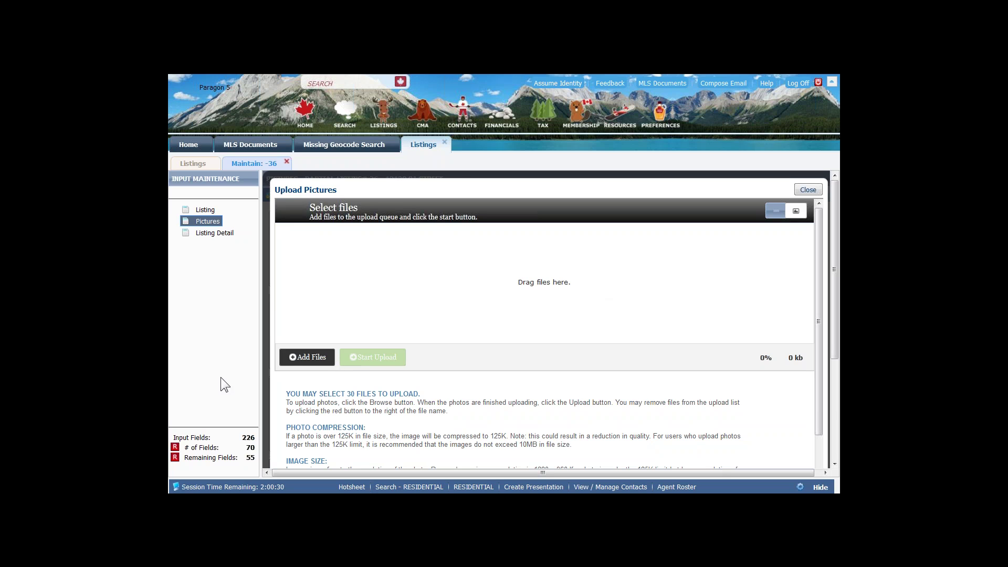
scroll(497, 395, down, 1)
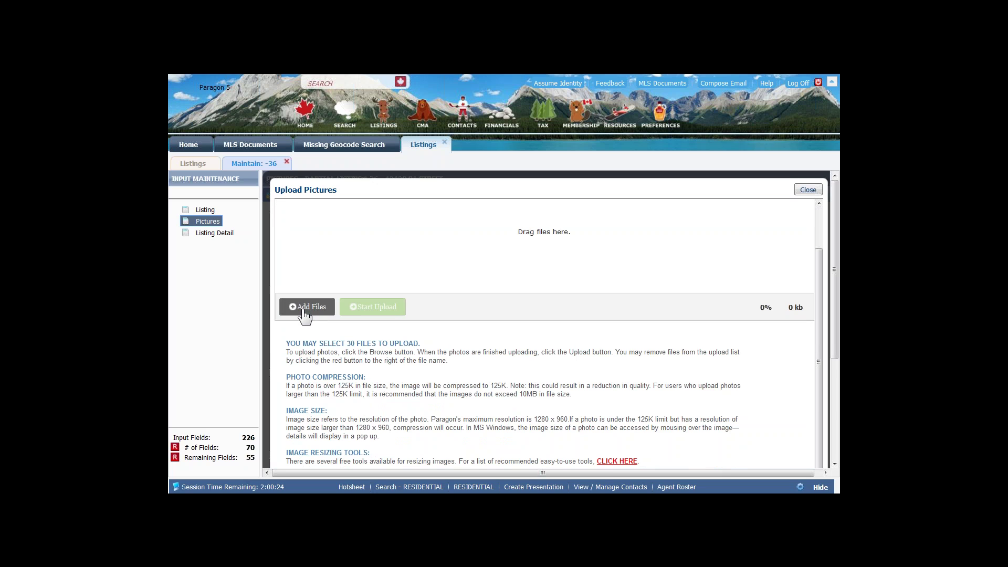
scroll(501, 367, down, 2)
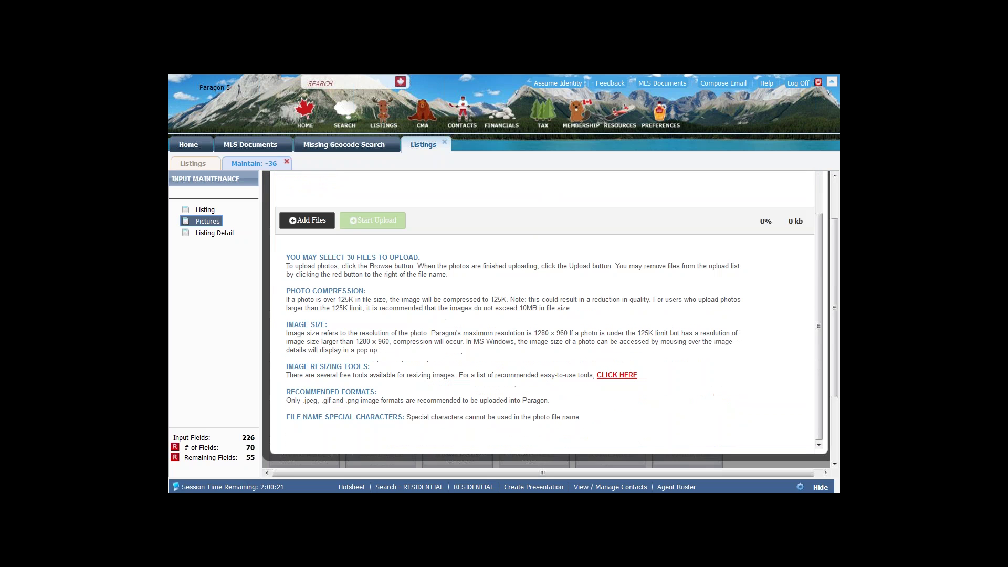
scroll(346, 232, down, 3)
drag(347, 233, 363, 231)
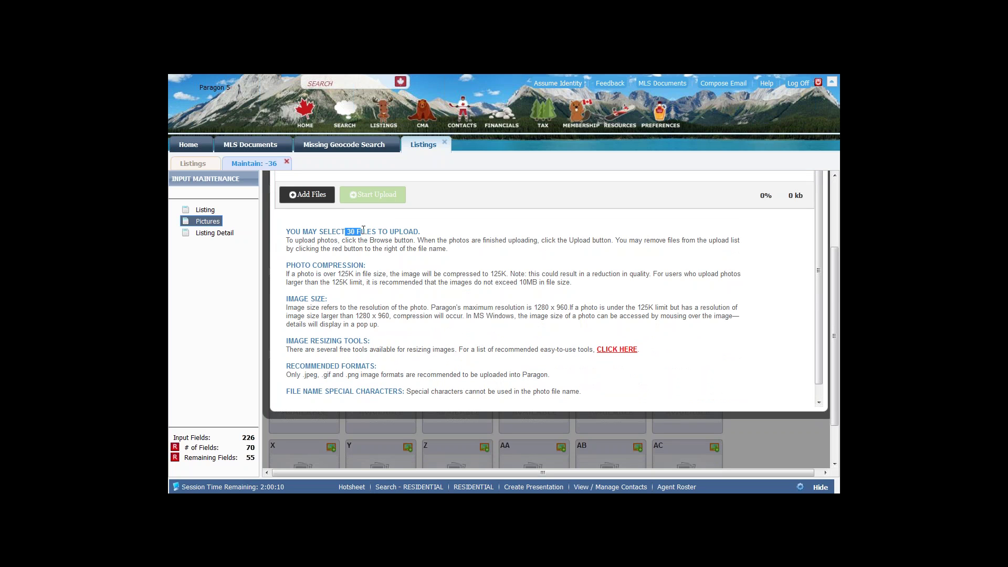
click(363, 231)
double_click(351, 231)
drag(516, 282, 541, 278)
click(540, 279)
drag(491, 274, 512, 272)
drag(534, 308, 568, 308)
click(615, 353)
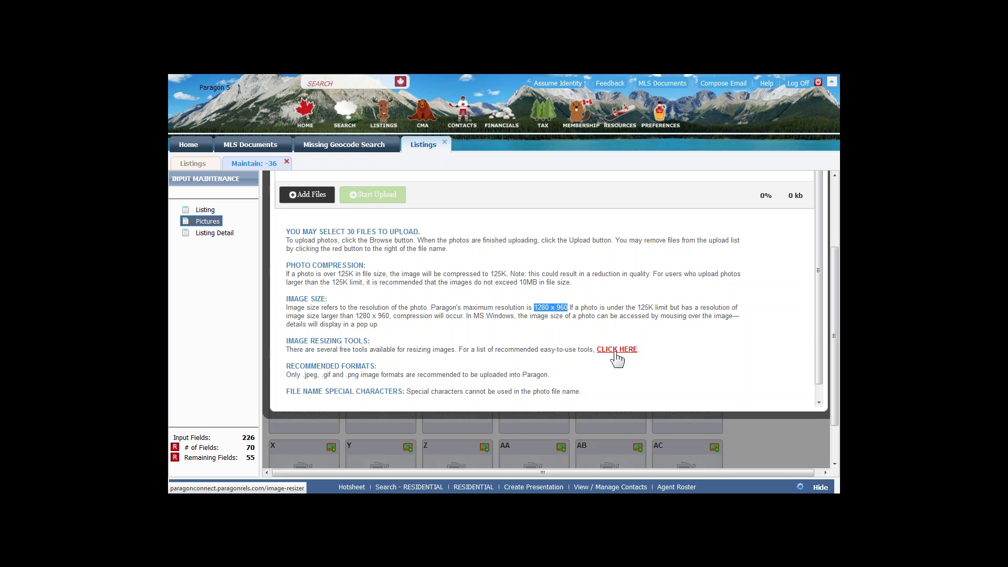
scroll(577, 341, up, 1)
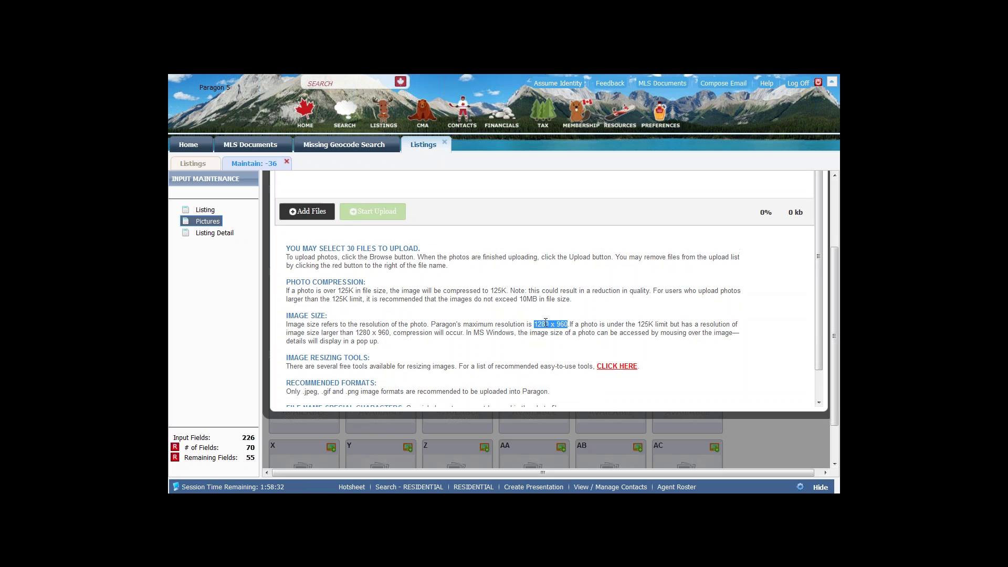
key(ctrl)
scroll(437, 379, down, 2)
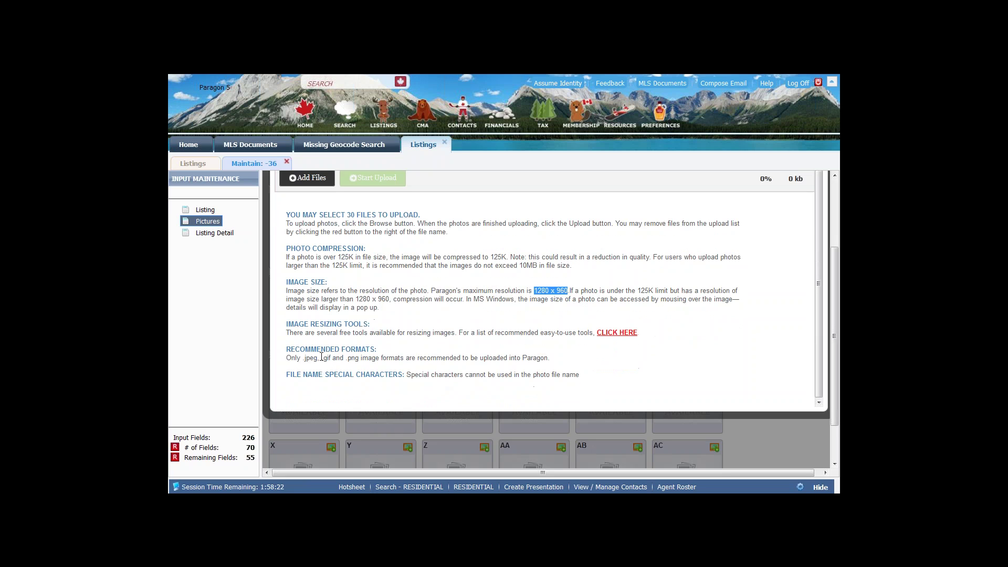
drag(319, 358, 302, 361)
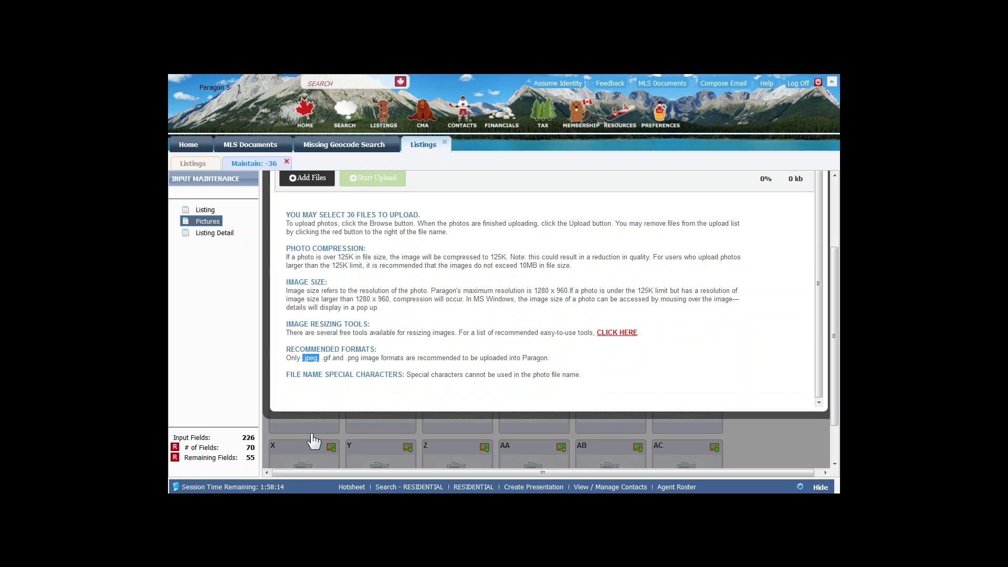
drag(360, 361, 324, 361)
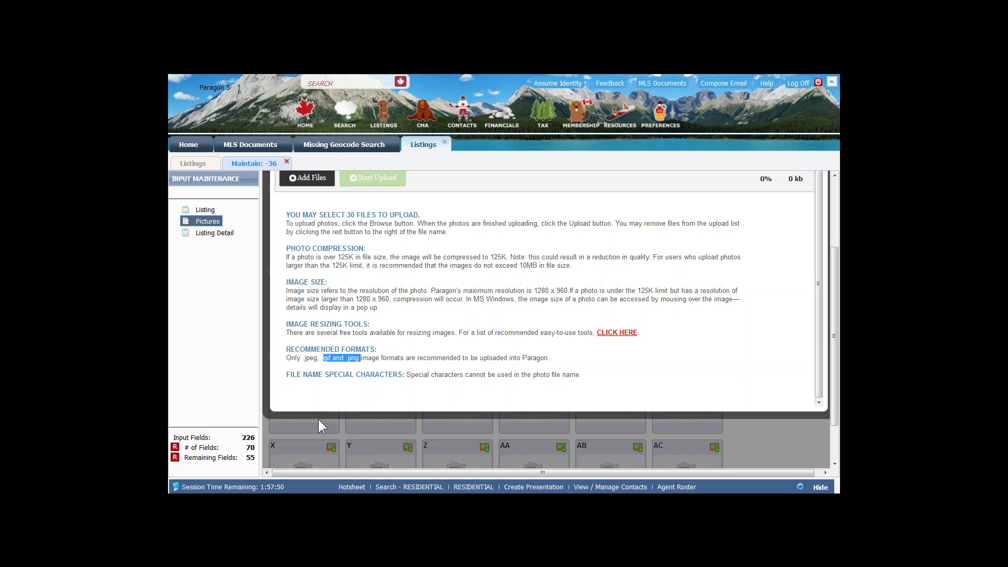
drag(419, 376, 523, 370)
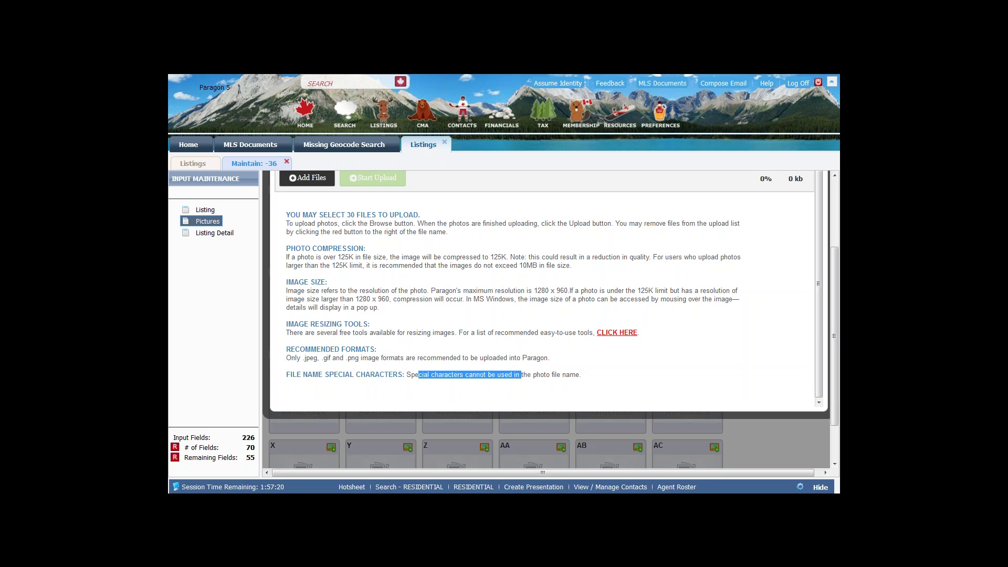
scroll(544, 288, up, 3)
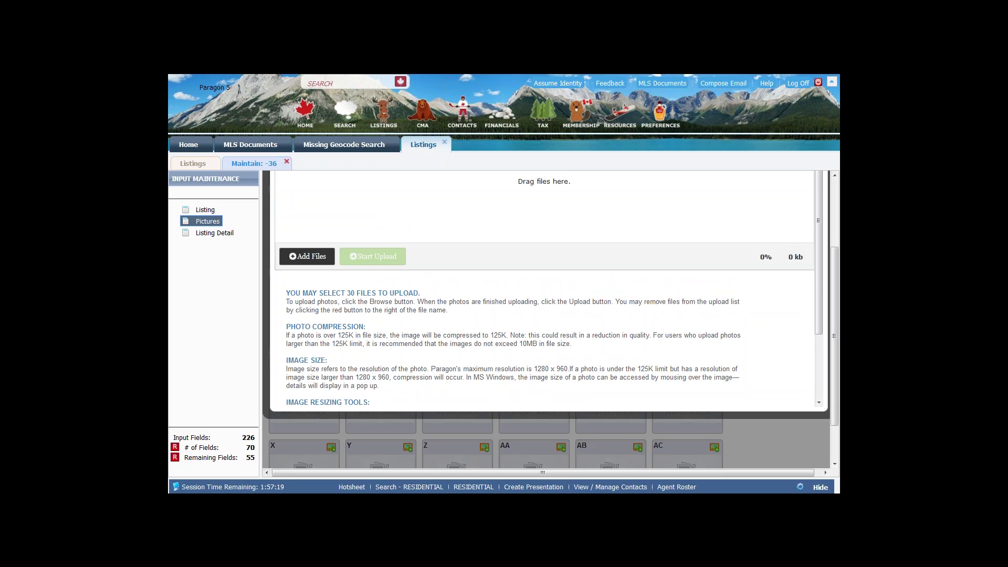
- In the 0 - Country House folder, select the photos from 0 - Primary Photo through Front Porch Night View
click(309, 259)
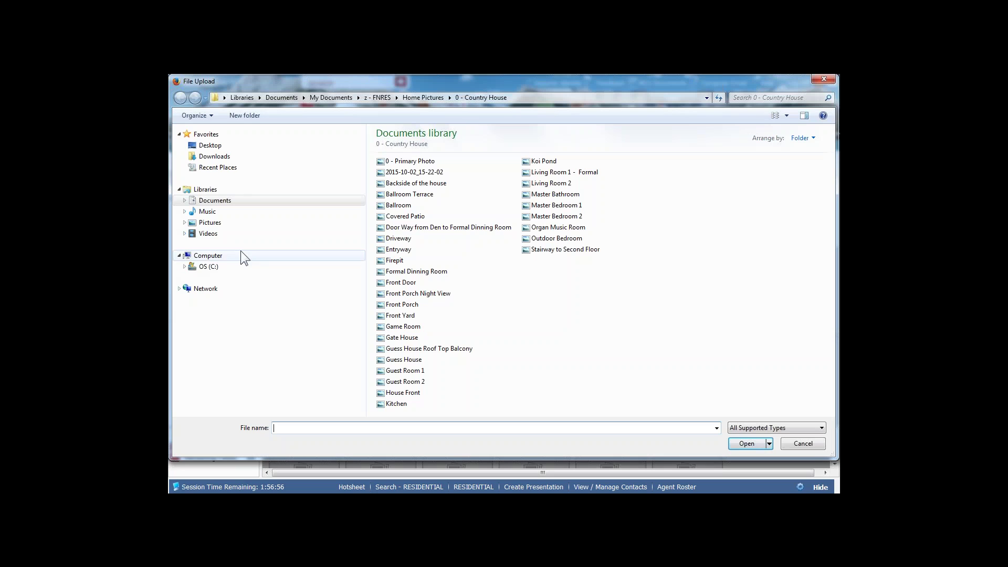
click(206, 266)
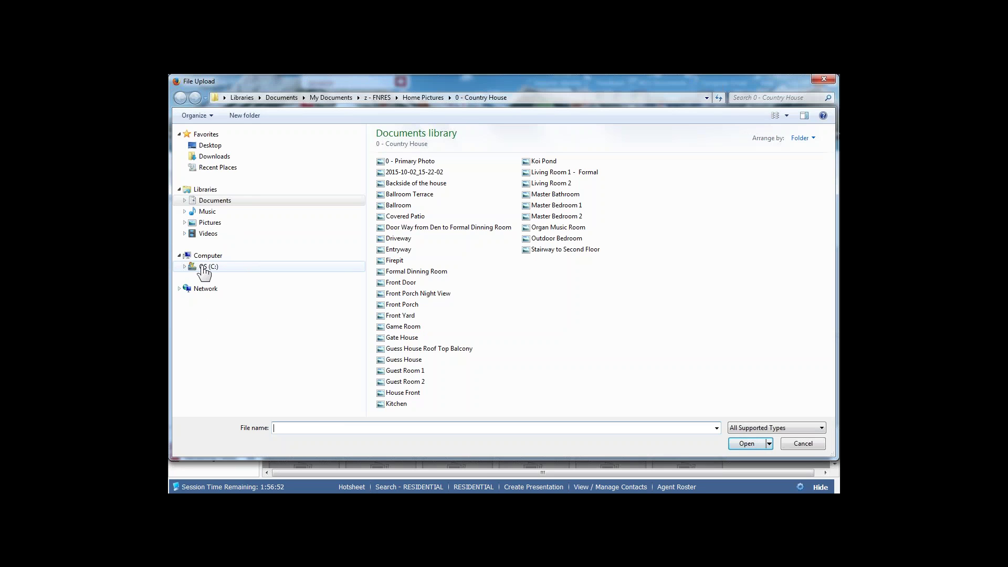
click(411, 161)
ctrl+click(412, 172)
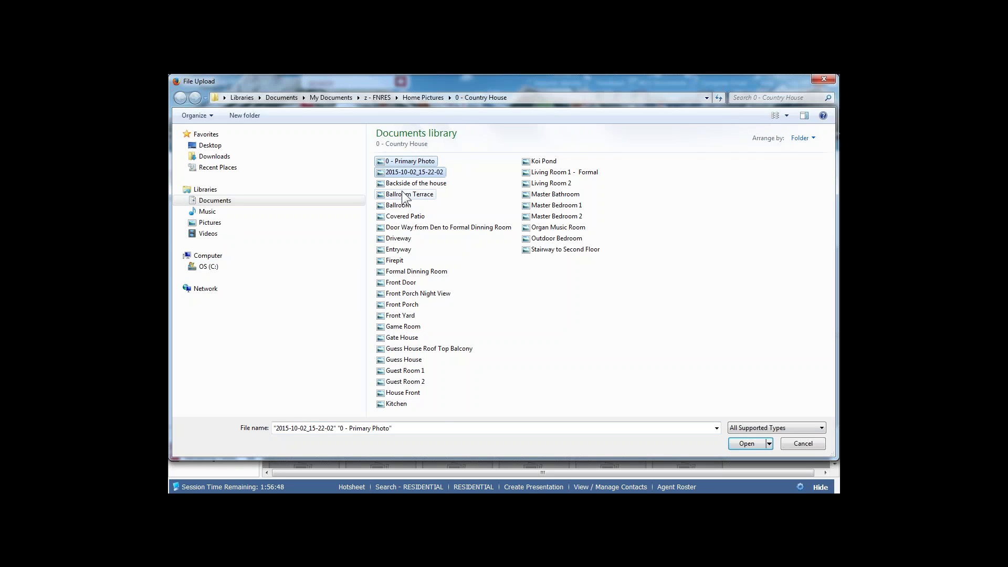
ctrl+click(407, 195)
ctrl+click(391, 208)
ctrl+click(395, 227)
ctrl+click(395, 249)
ctrl+click(393, 240)
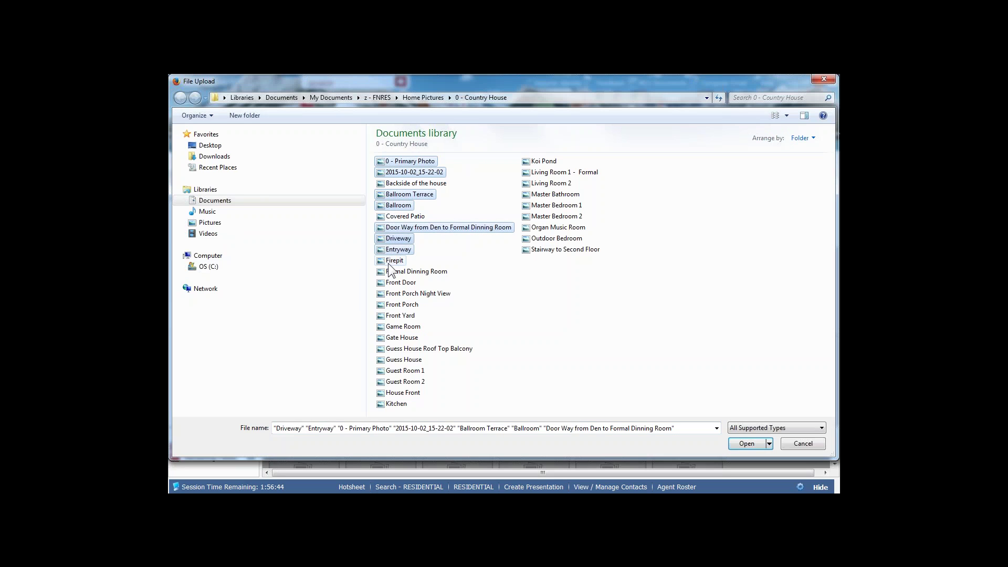
ctrl+click(393, 261)
ctrl+click(389, 271)
ctrl+click(388, 282)
ctrl+click(389, 292)
- Add the Front Porch through Kitchen photos to the selection
ctrl+click(385, 305)
ctrl+click(389, 315)
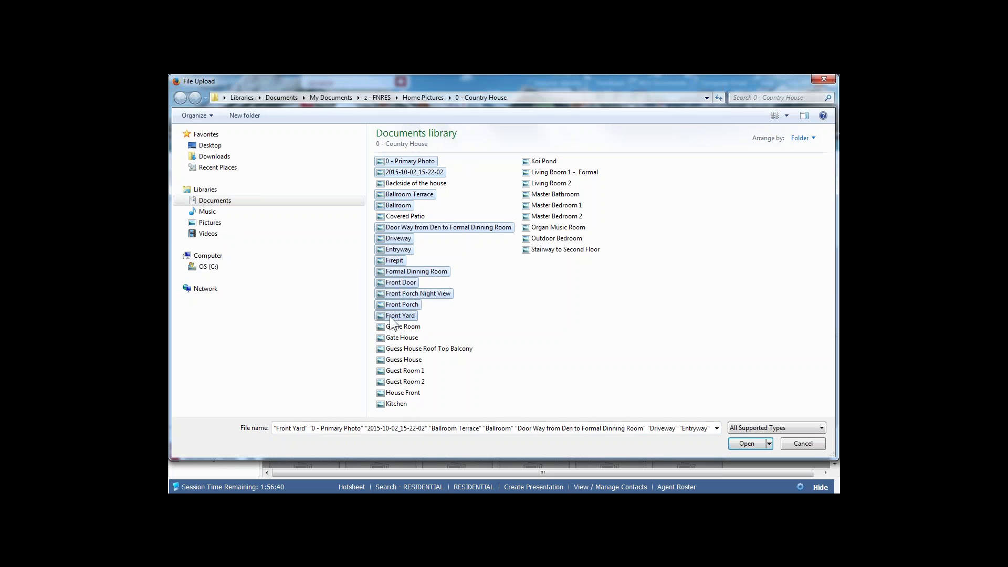
ctrl+click(390, 327)
ctrl+click(391, 339)
ctrl+click(391, 349)
ctrl+click(389, 360)
ctrl+click(388, 371)
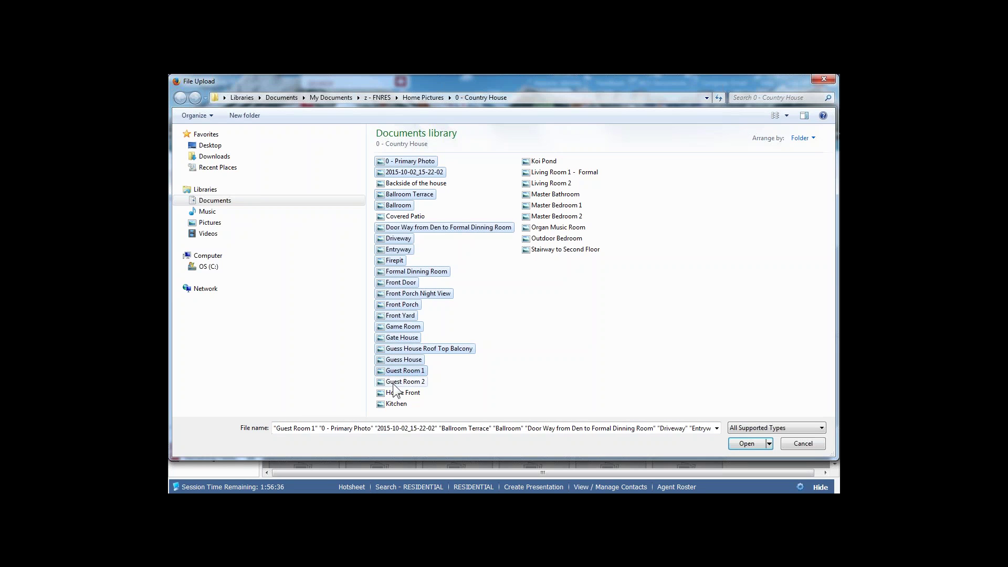
ctrl+click(393, 383)
ctrl+click(391, 393)
ctrl+click(394, 405)
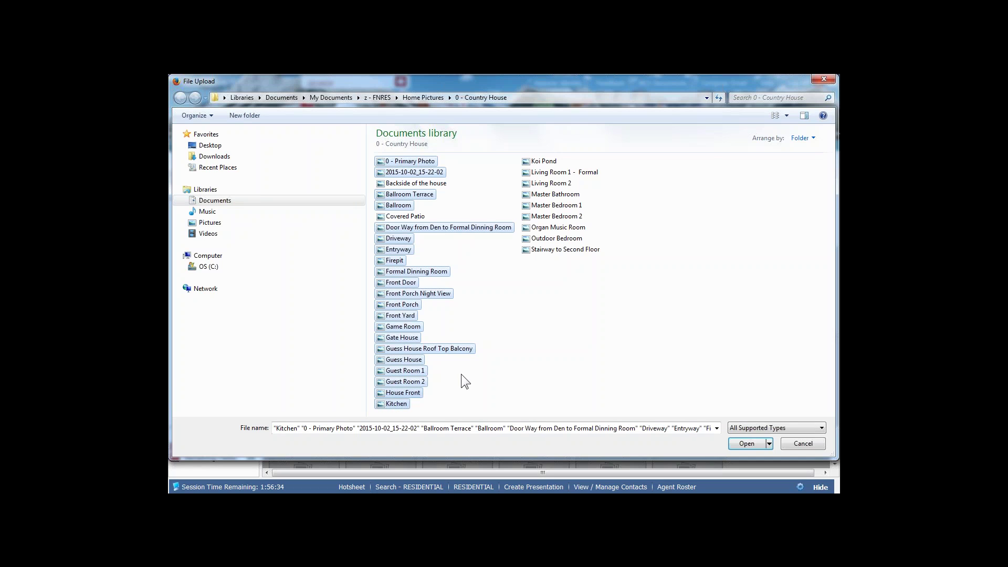
- Add Koi Pond through Stairway to Second Floor and confirm the 30 chosen photos
ctrl+click(545, 161)
ctrl+click(546, 172)
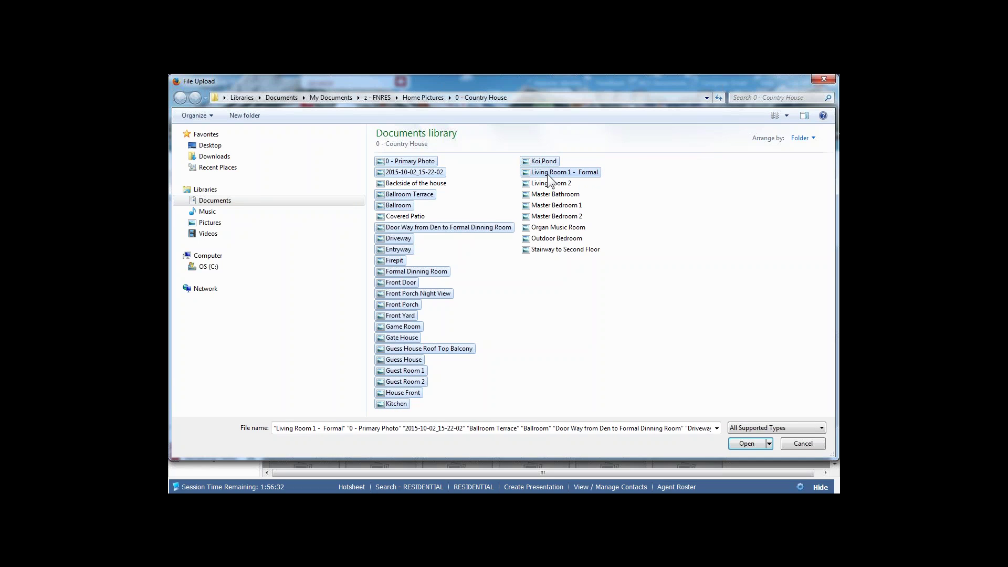
ctrl+click(543, 184)
ctrl+click(545, 195)
ctrl+click(542, 206)
ctrl+click(541, 216)
ctrl+click(541, 226)
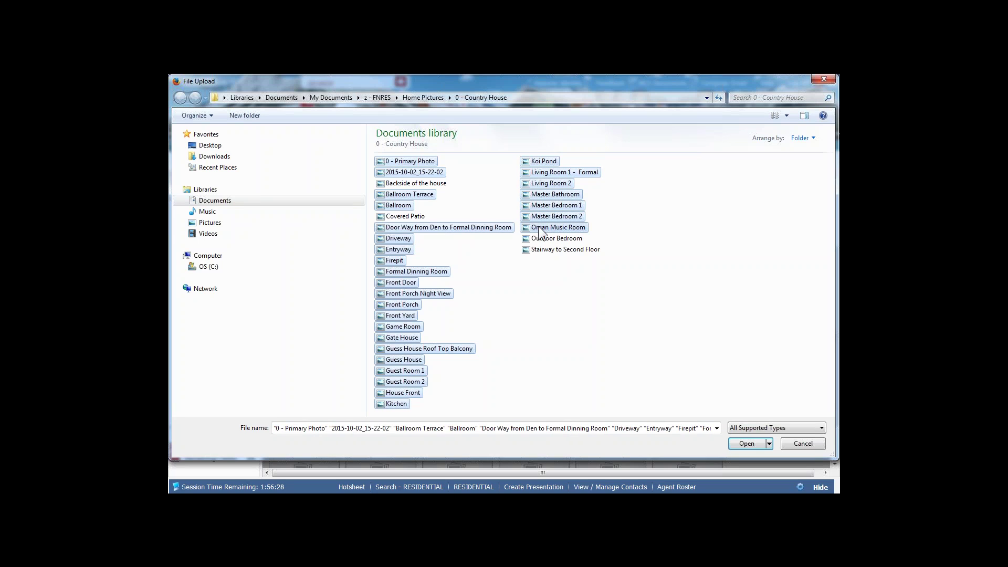
ctrl+click(539, 238)
ctrl+click(534, 251)
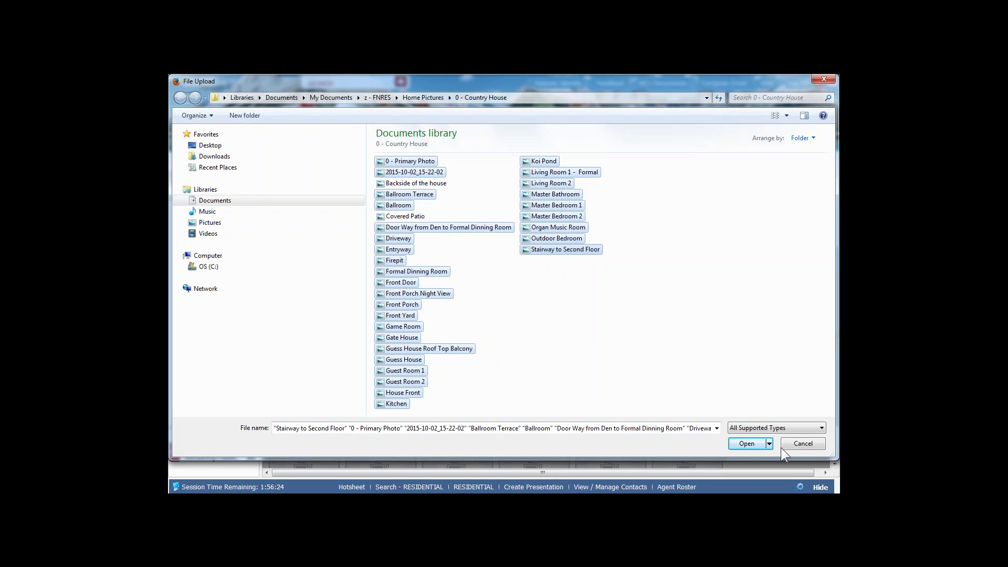
click(742, 444)
- Add the 30 selected photos (4.6 mb) to the upload queue and review the list
click(742, 443)
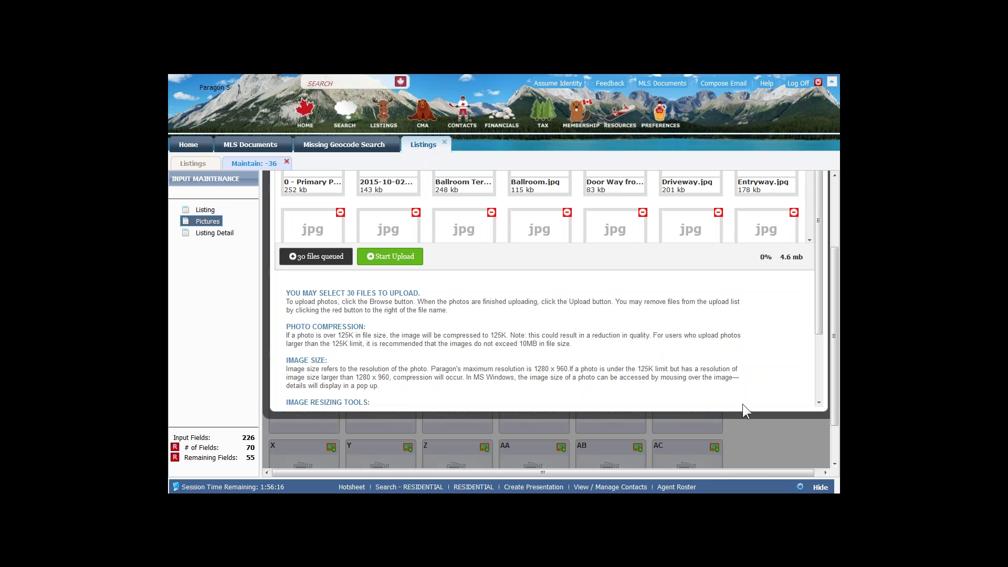
scroll(622, 322, up, 1)
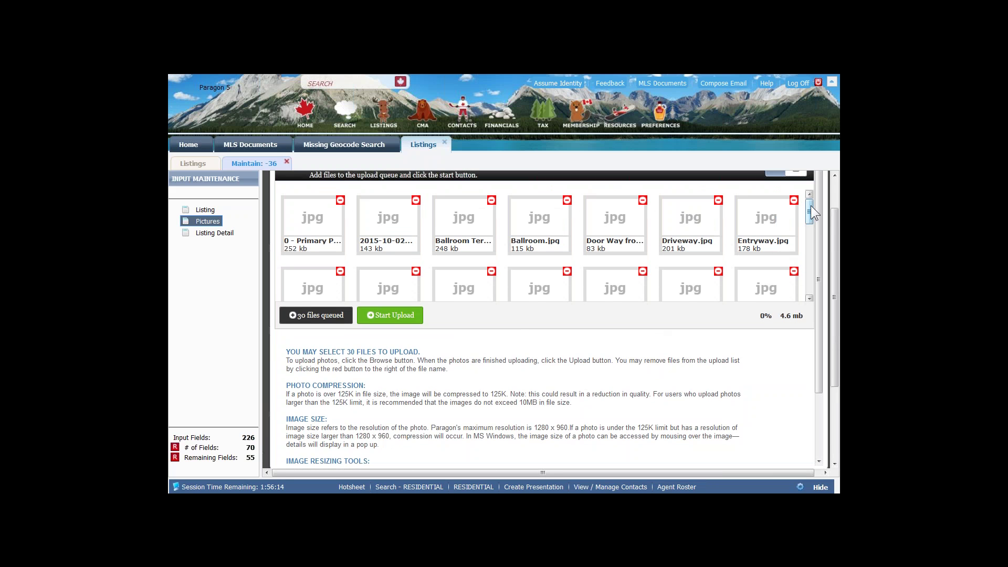
drag(810, 206, 798, 289)
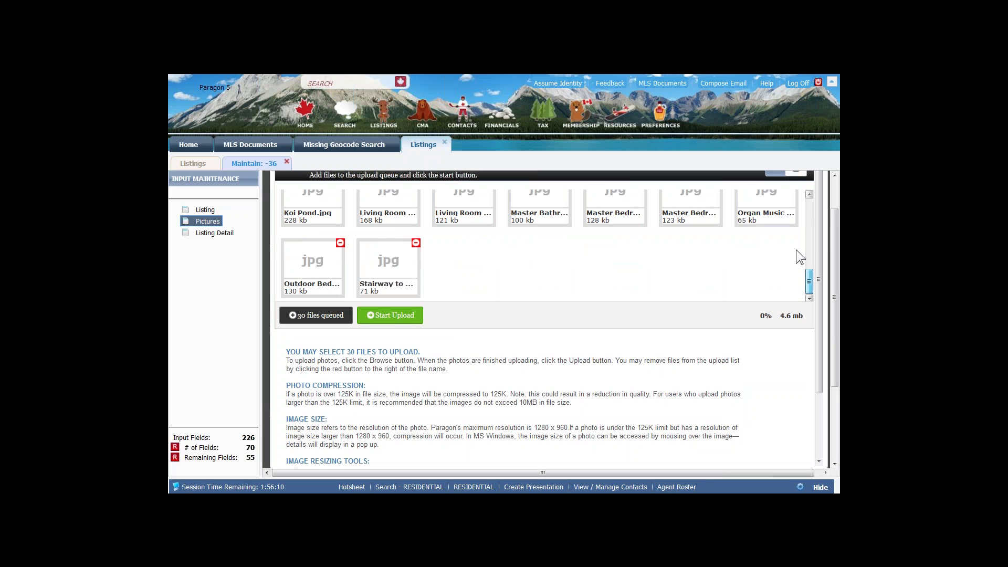
scroll(796, 250, up, 3)
- Upload all 30 photos to 100%, then close the upload window
click(809, 197)
click(389, 321)
click(389, 321)
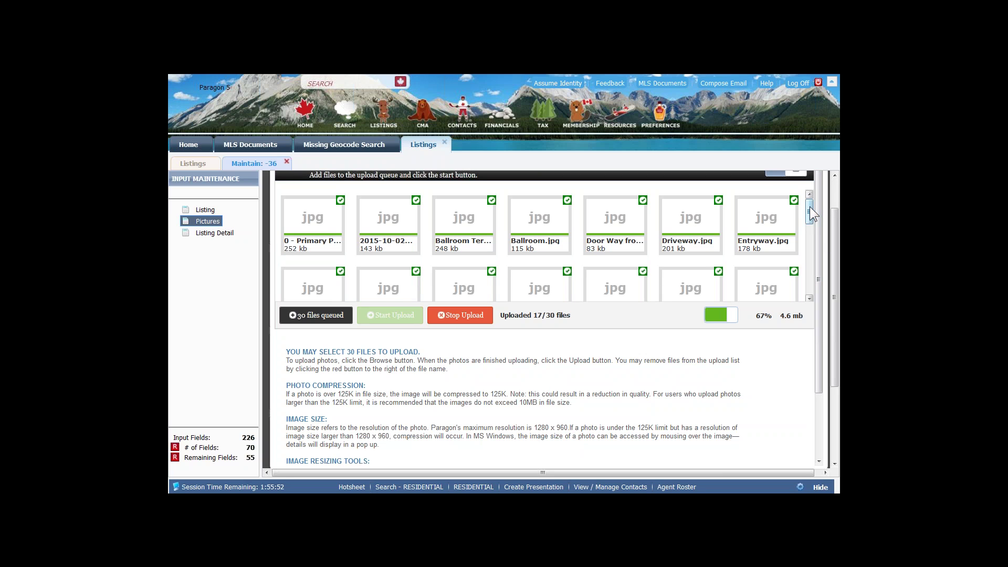
drag(809, 209, 812, 288)
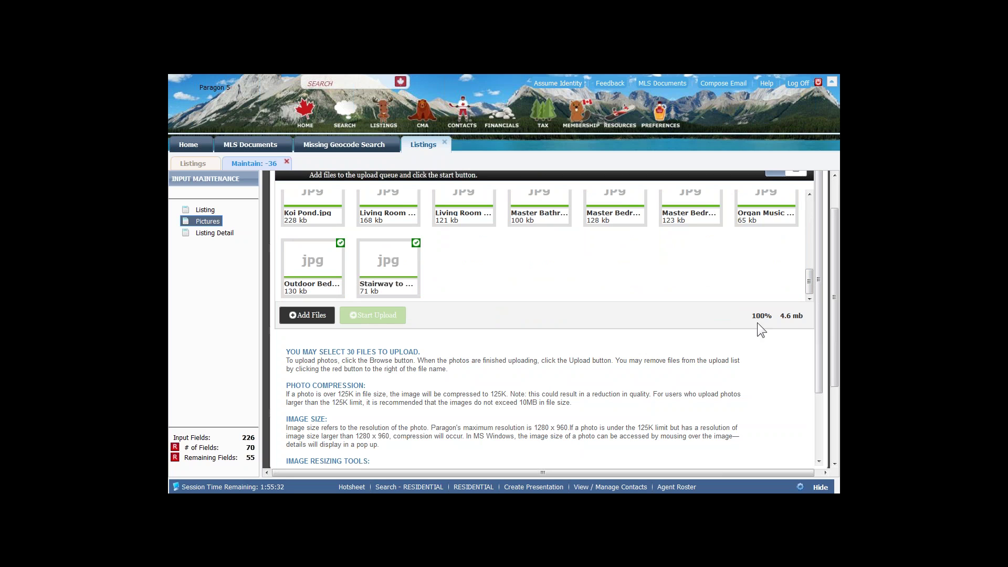
scroll(813, 248, up, 5)
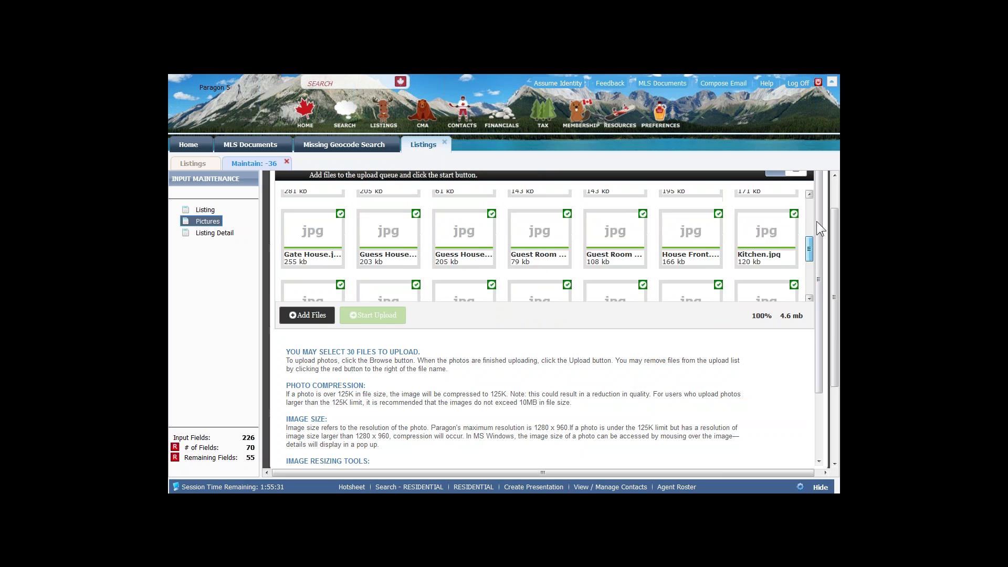
scroll(833, 252, up, 1)
click(803, 190)
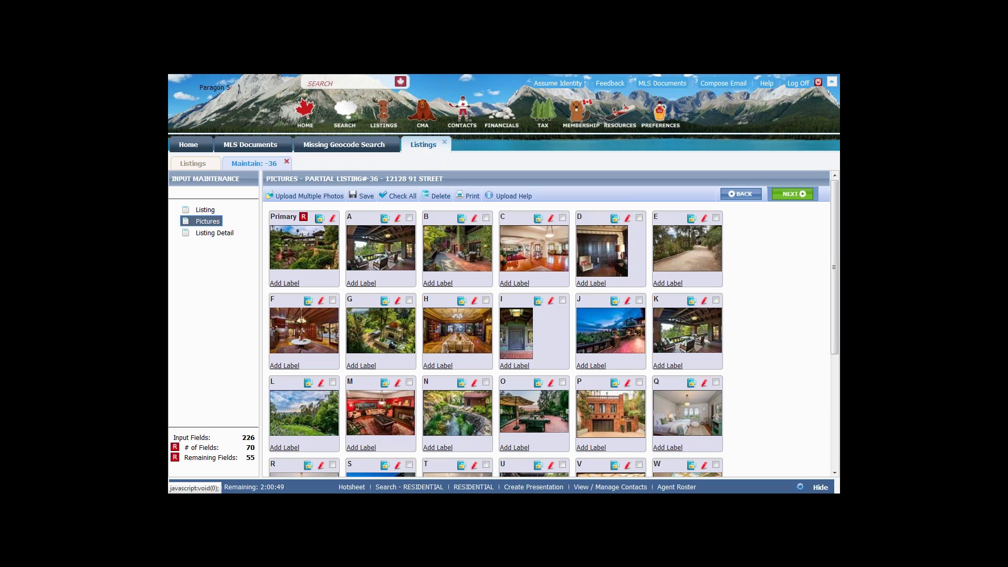
- Reorder the photos: B before A, C first, Primary beside J, and P before J
click(469, 241)
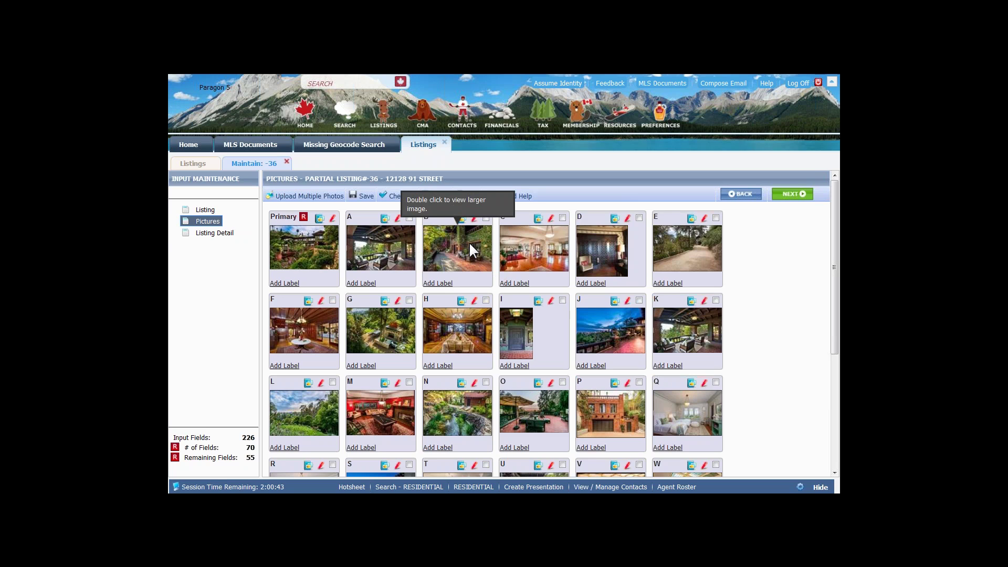
drag(445, 238, 380, 240)
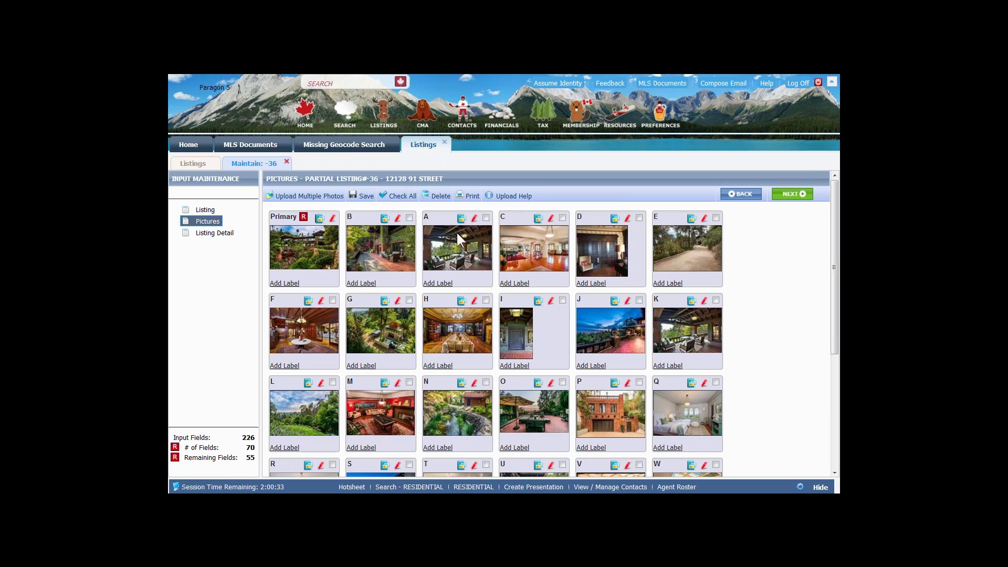
drag(512, 244, 272, 240)
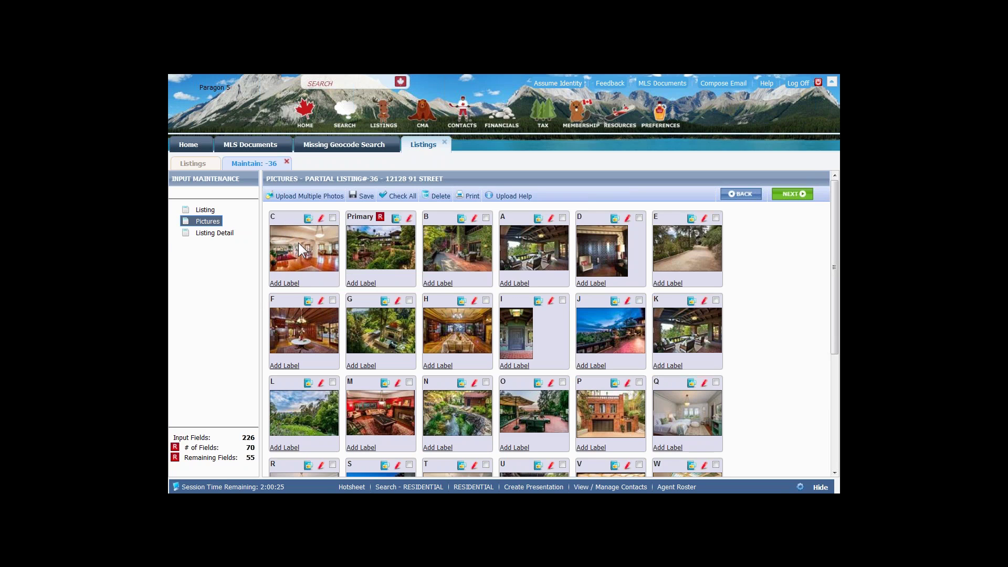
click(367, 197)
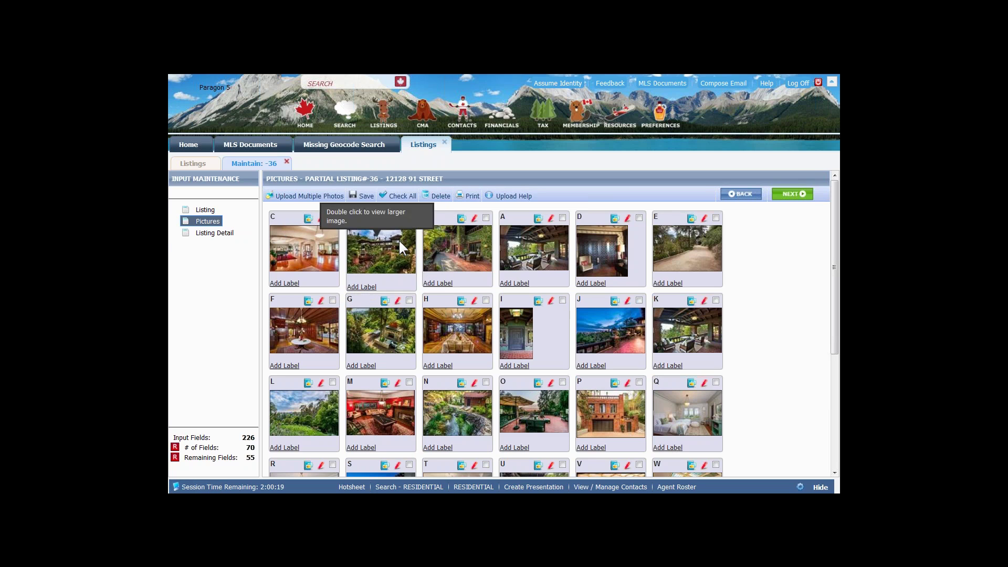
drag(399, 239, 614, 320)
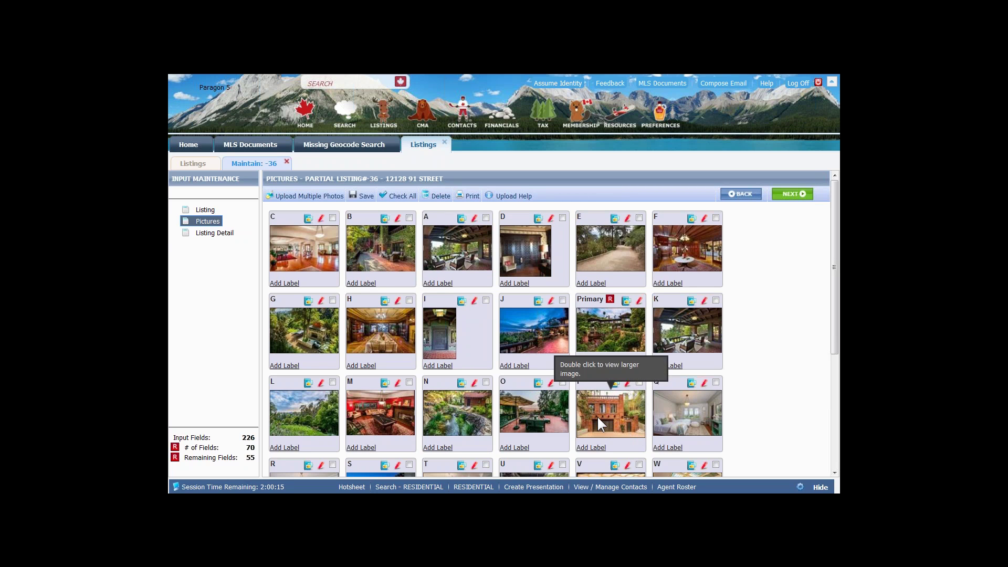
drag(525, 336, 518, 329)
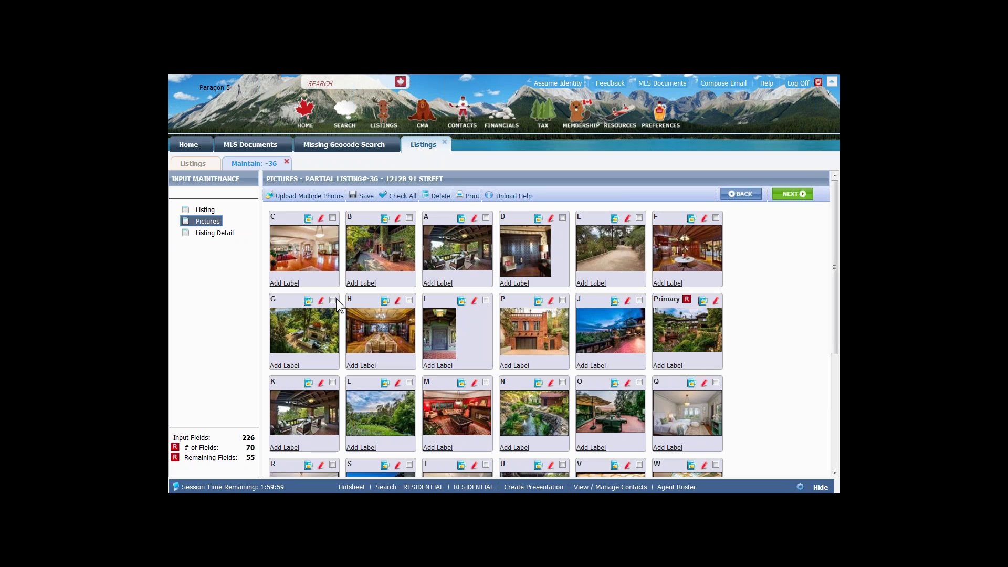
- Save the photo order, move house exterior photo K to the first slot, and save again
click(363, 195)
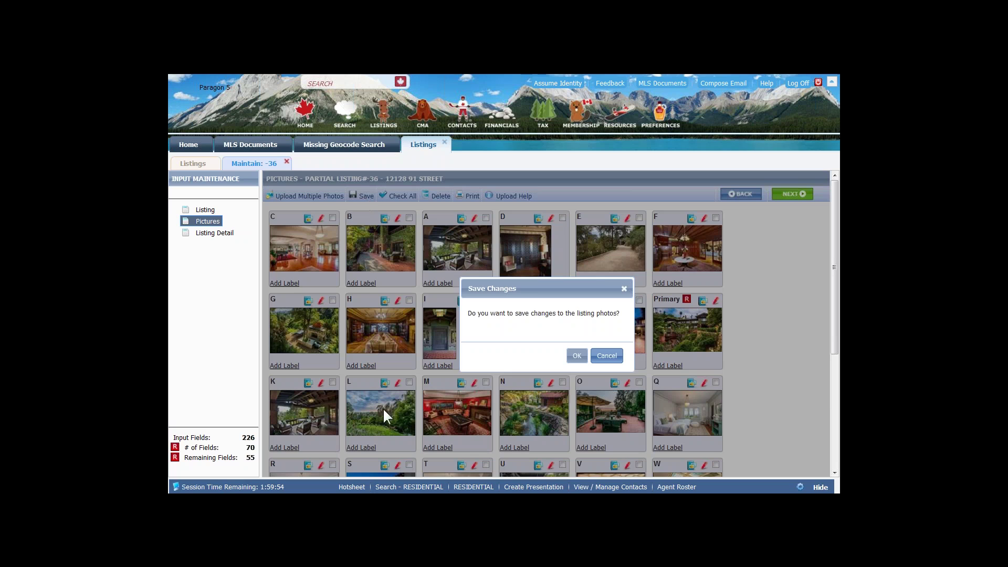
click(577, 357)
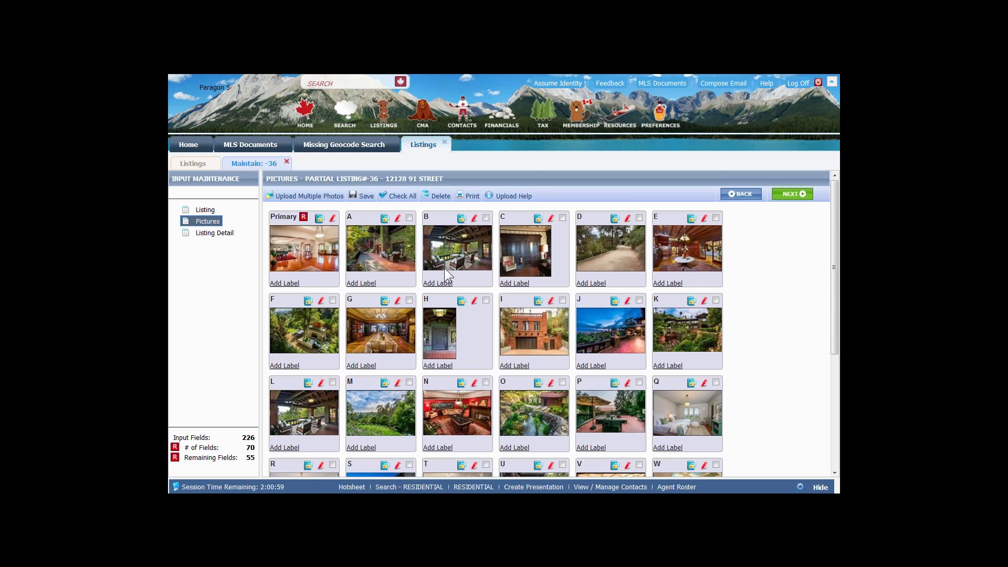
click(287, 225)
drag(382, 305, 301, 235)
click(363, 198)
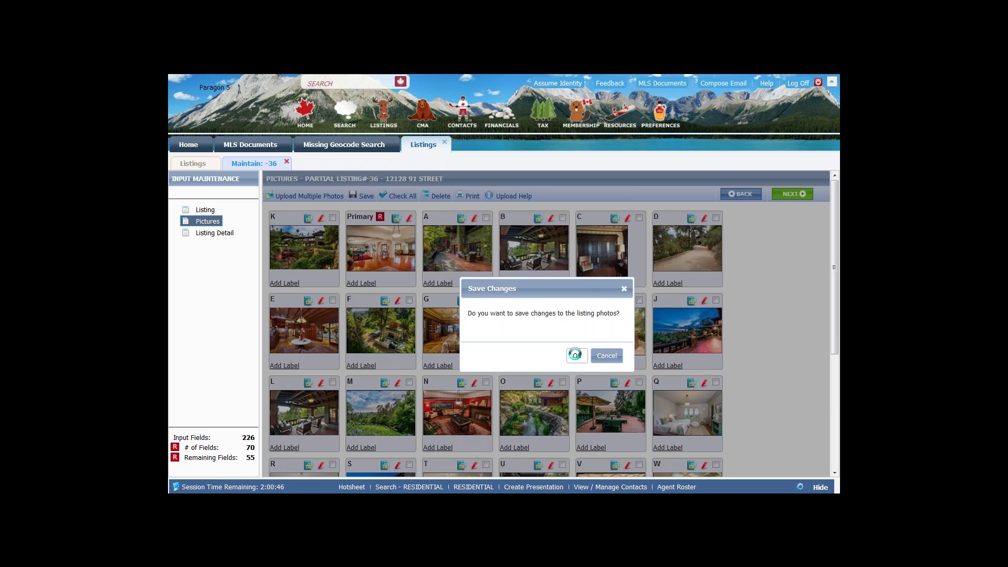
click(577, 357)
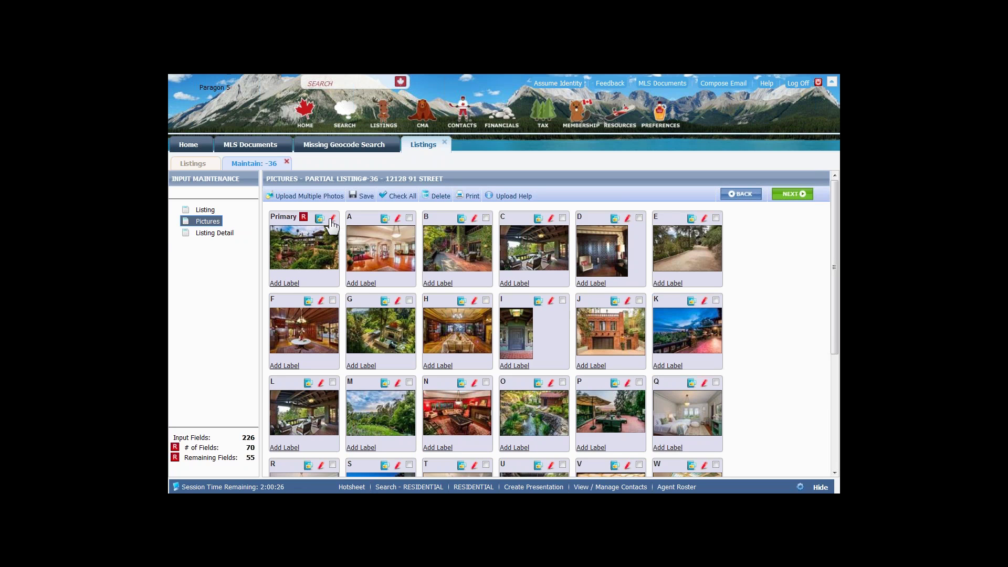
- Edit the Primary exterior photo, rotating it 90° right and then back left
click(332, 219)
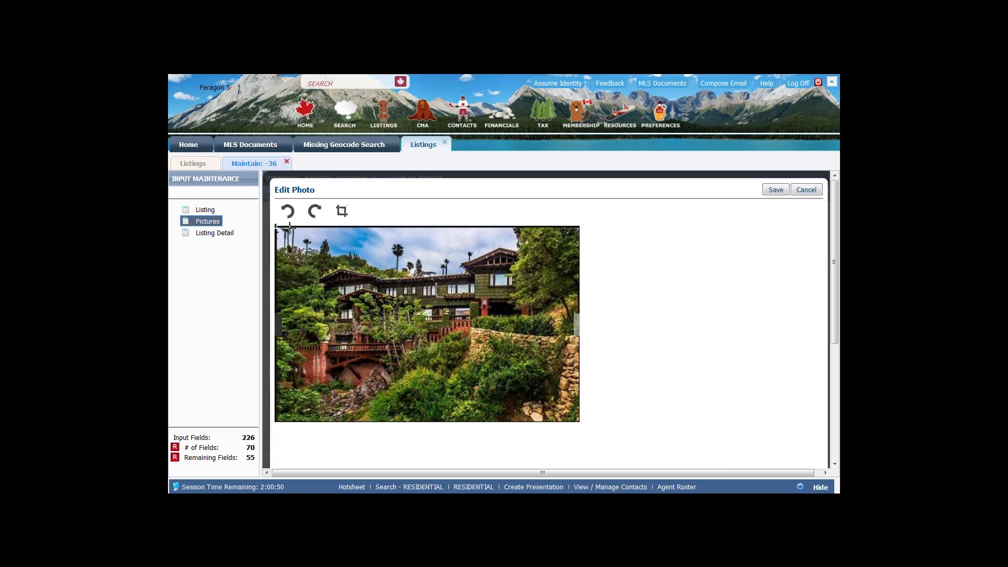
click(314, 211)
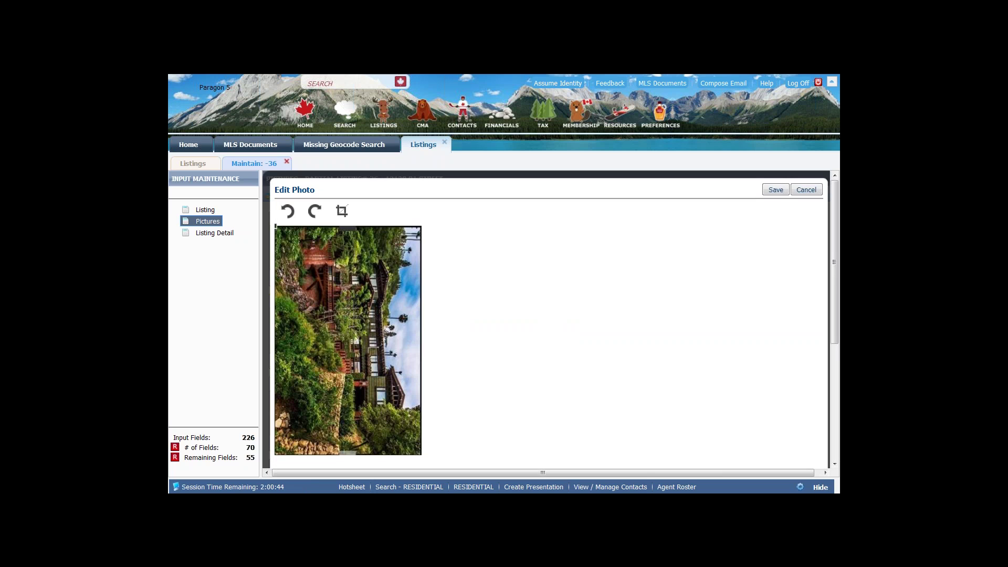
click(288, 211)
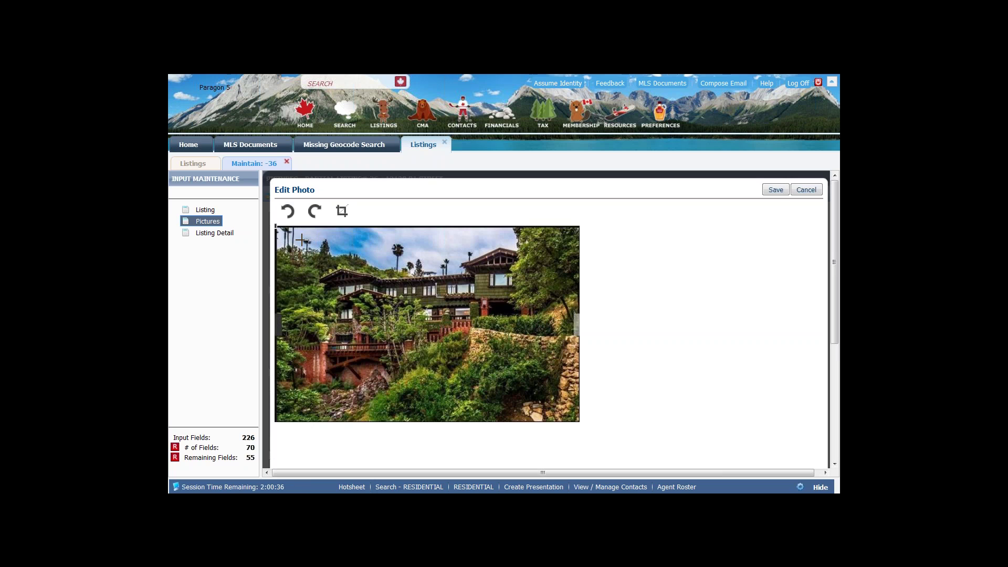
- Crop the Primary photo tighter around the house and save the edit
drag(302, 240, 304, 241)
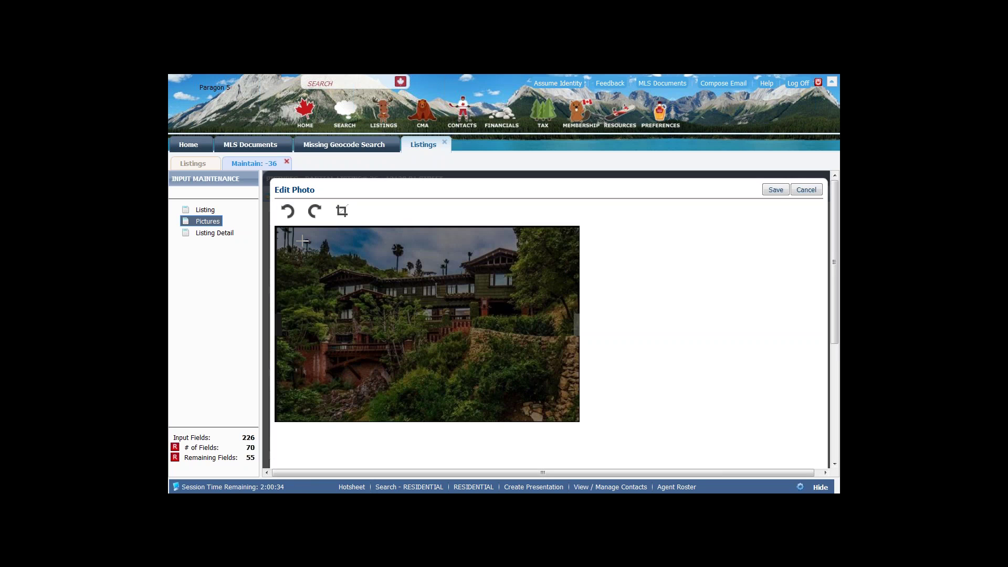
drag(320, 364, 446, 389)
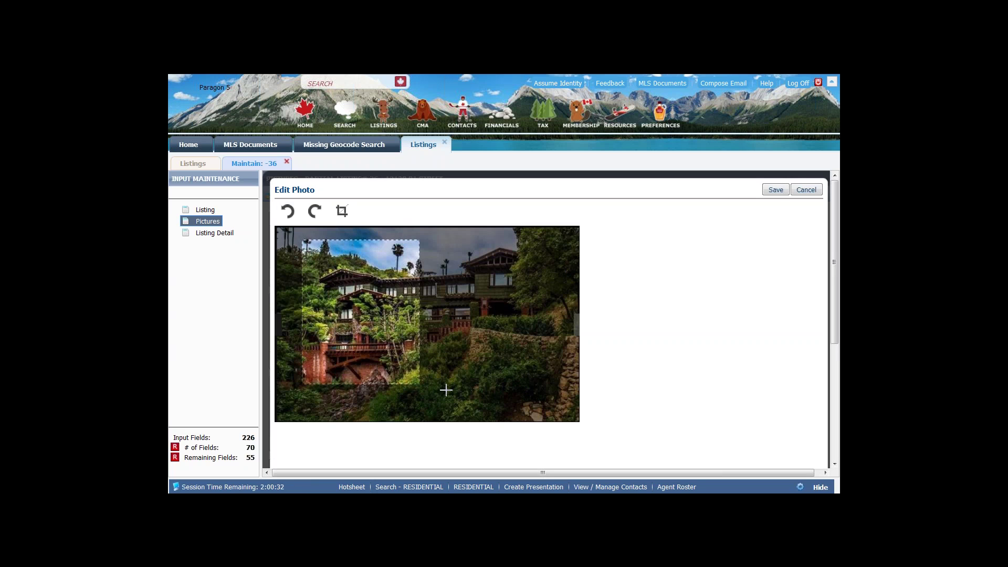
drag(515, 391, 558, 391)
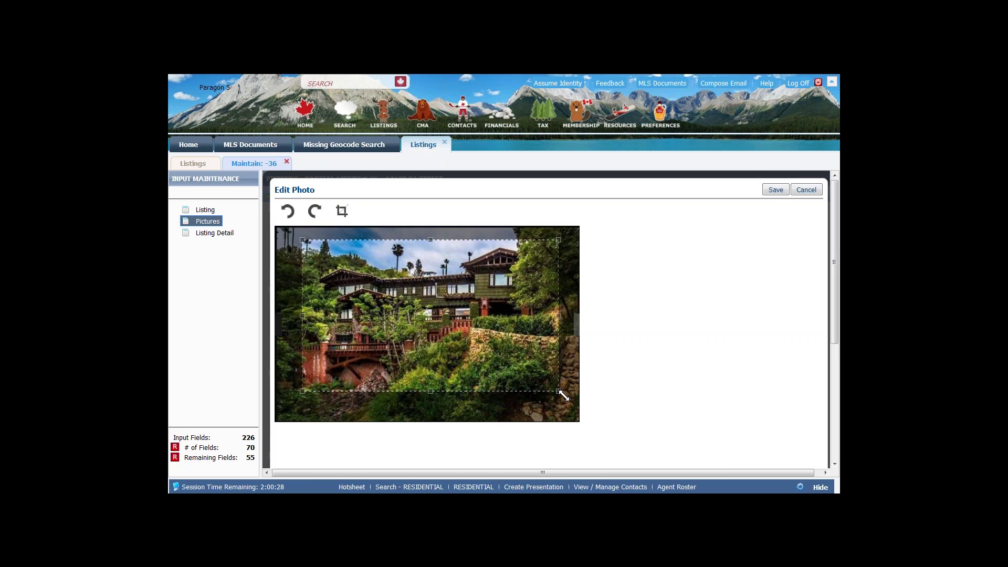
click(342, 214)
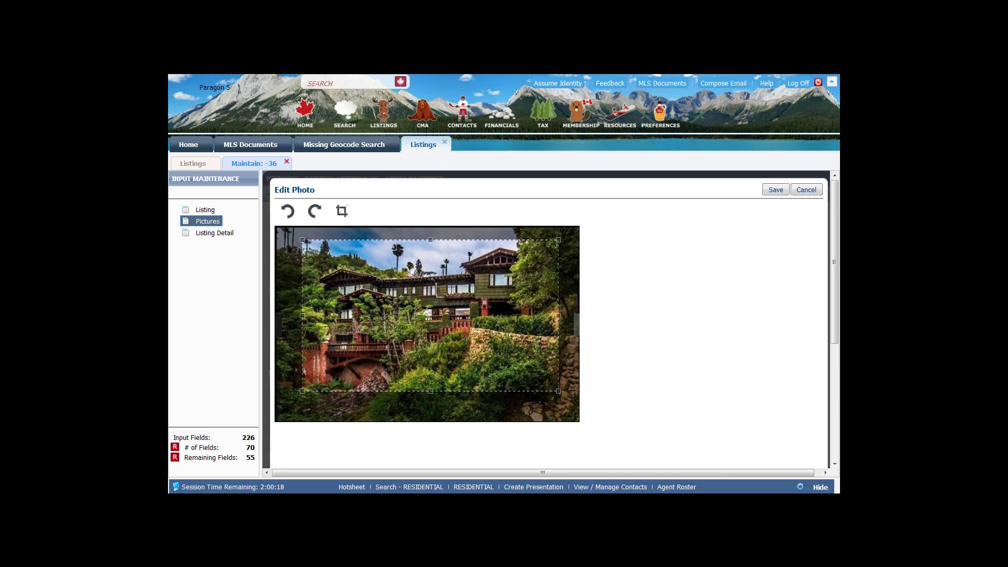
click(341, 212)
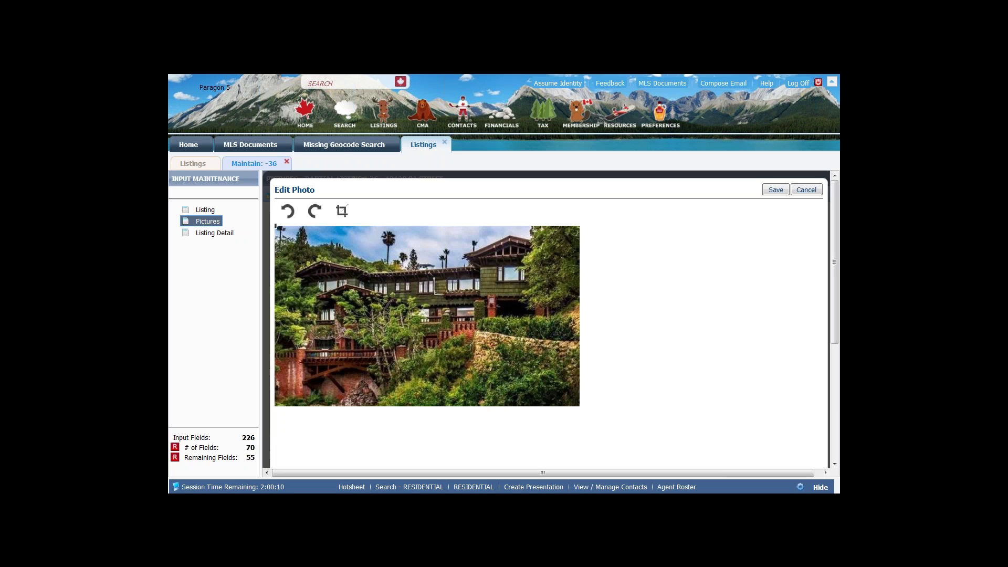
click(776, 191)
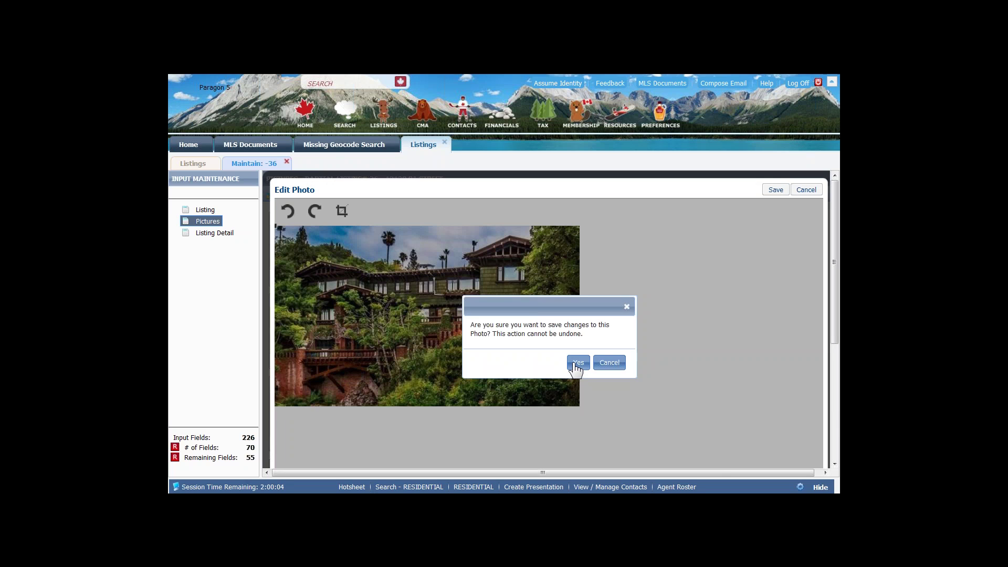
click(577, 364)
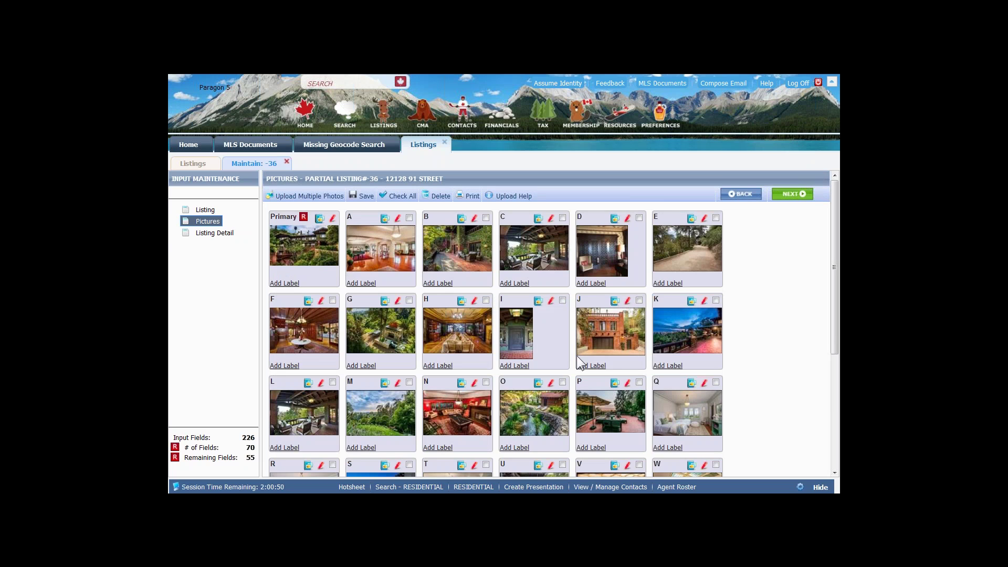
- Label the Primary photo, save, dismiss the nothing-to-save notice, and open Listing Detail
click(277, 284)
click(365, 200)
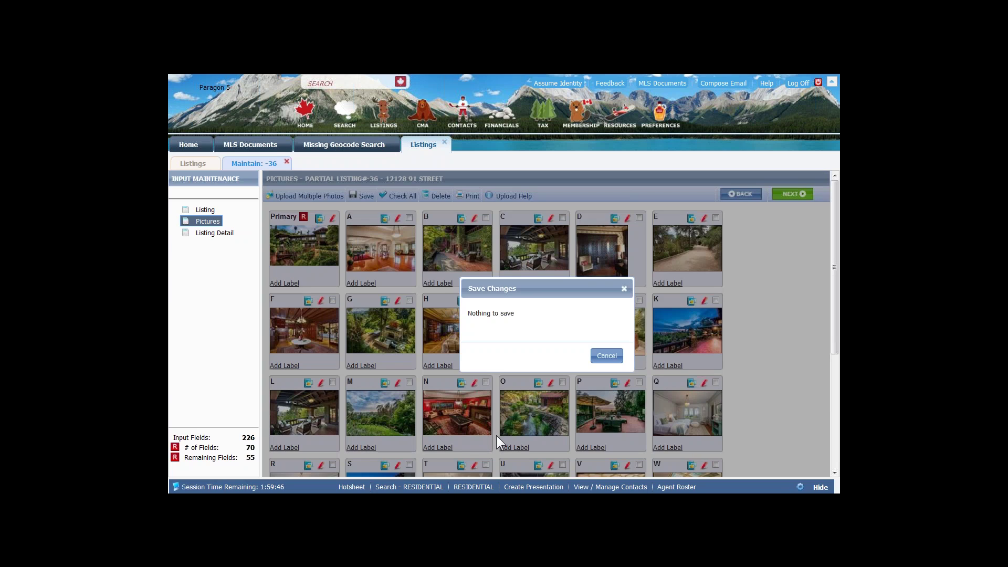
click(606, 357)
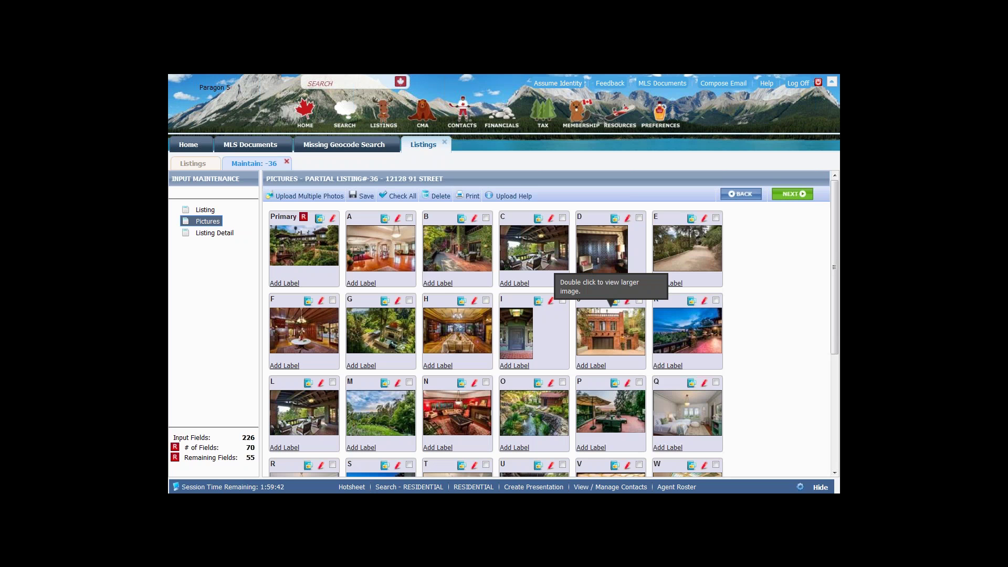
click(787, 197)
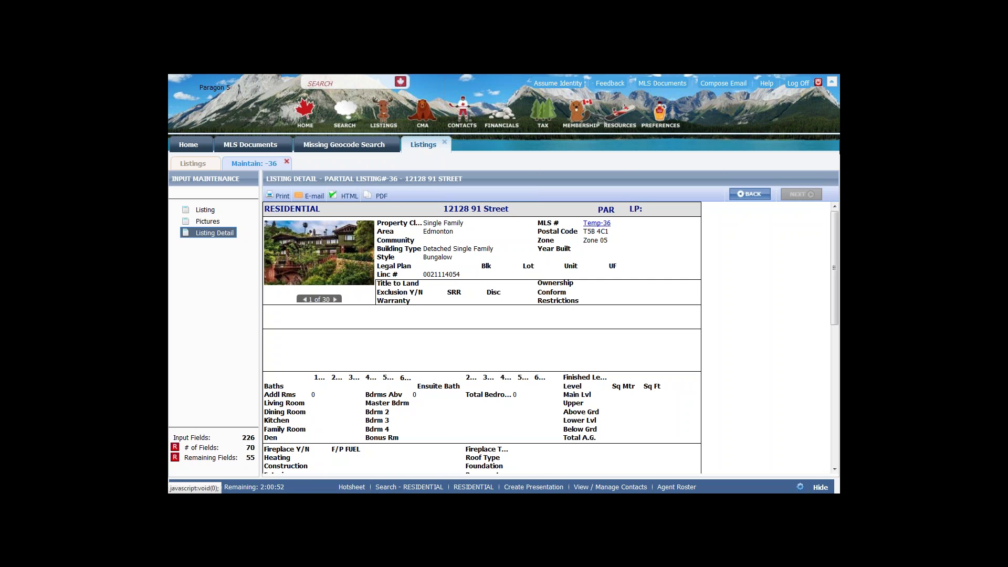
mouse_move(662, 119)
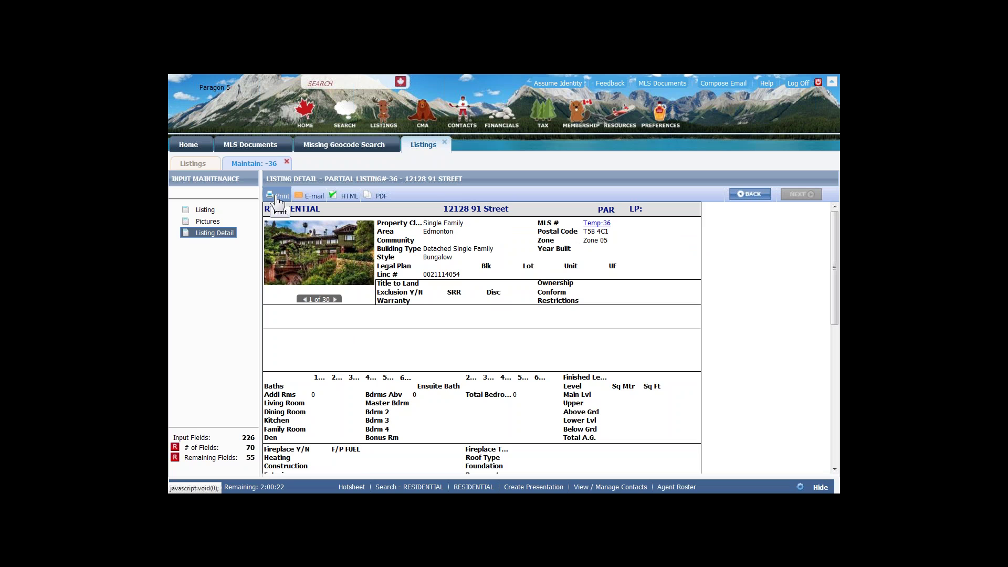
click(310, 198)
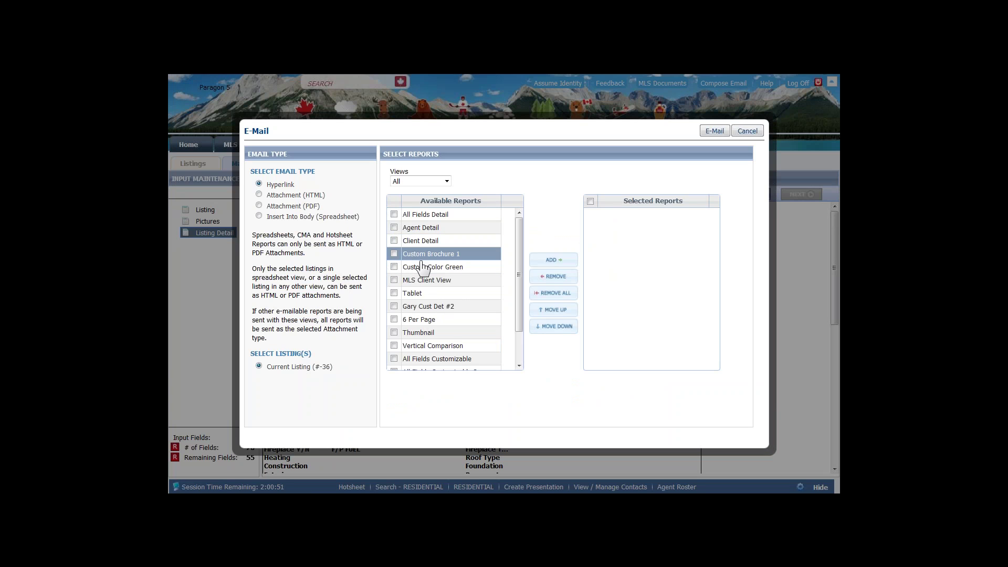
- Add Client Detail and Custom Brochure 1 to Selected Reports, then cancel the e-mail unsent
click(393, 240)
click(394, 253)
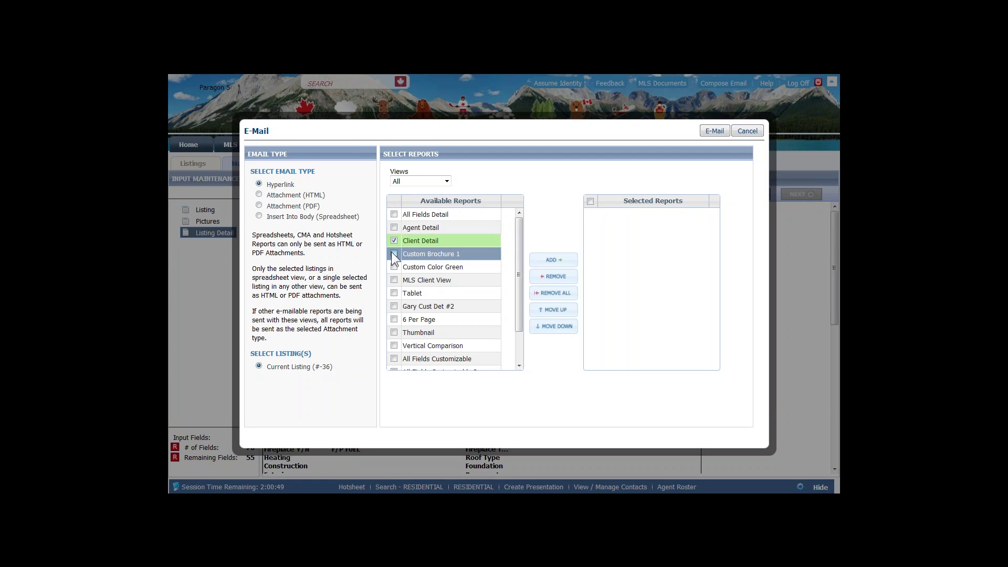
click(555, 260)
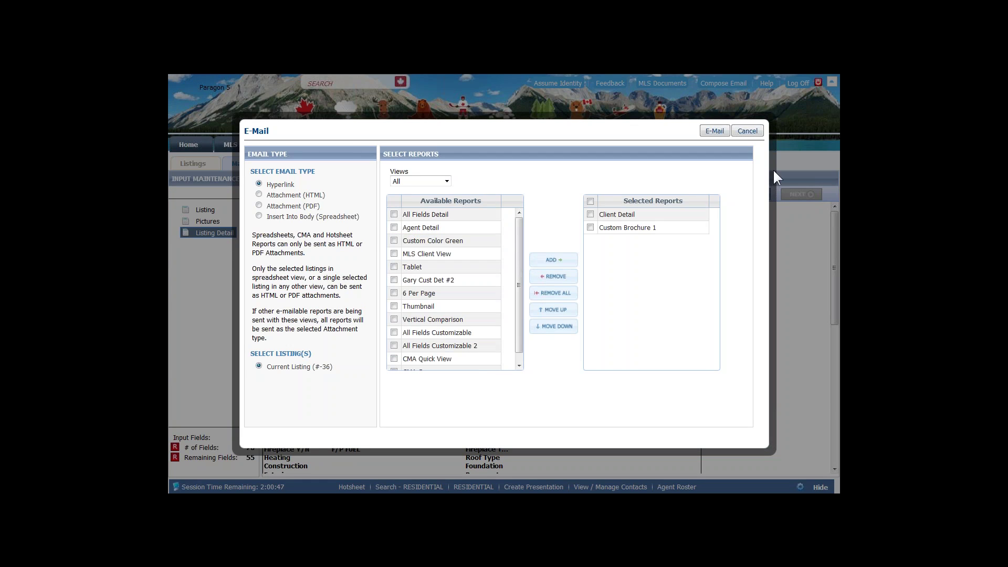
click(737, 131)
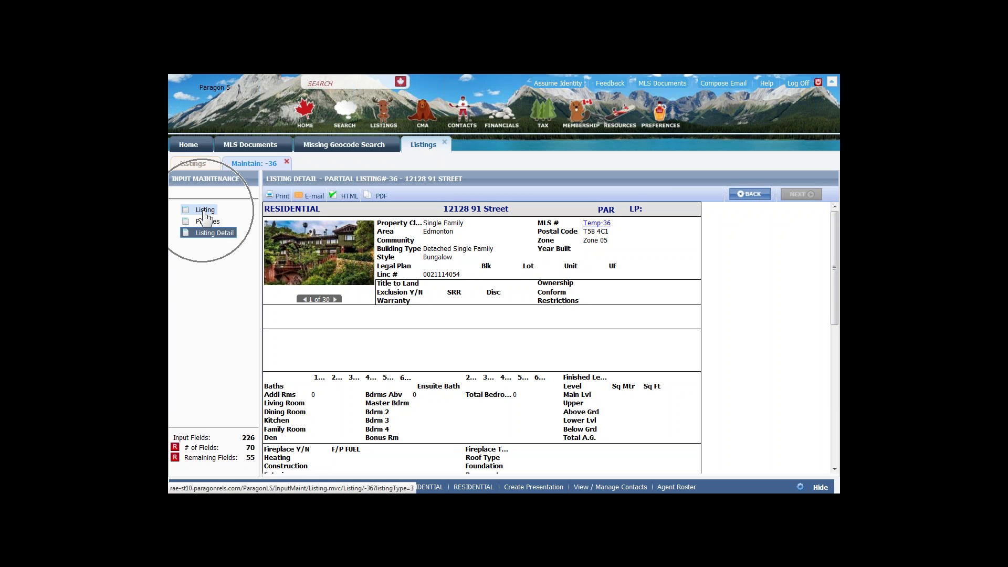
- Reopen listing 36's editable input form at its Legal Info section
click(205, 211)
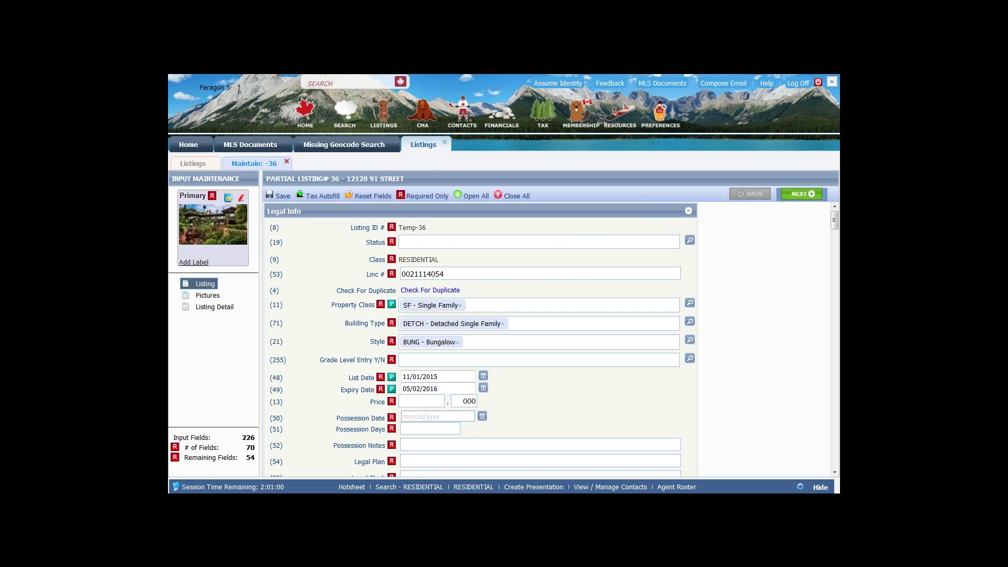
- Save listing 36 as a partial listing, ignoring address validation, and finish
scroll(571, 333, down, 2)
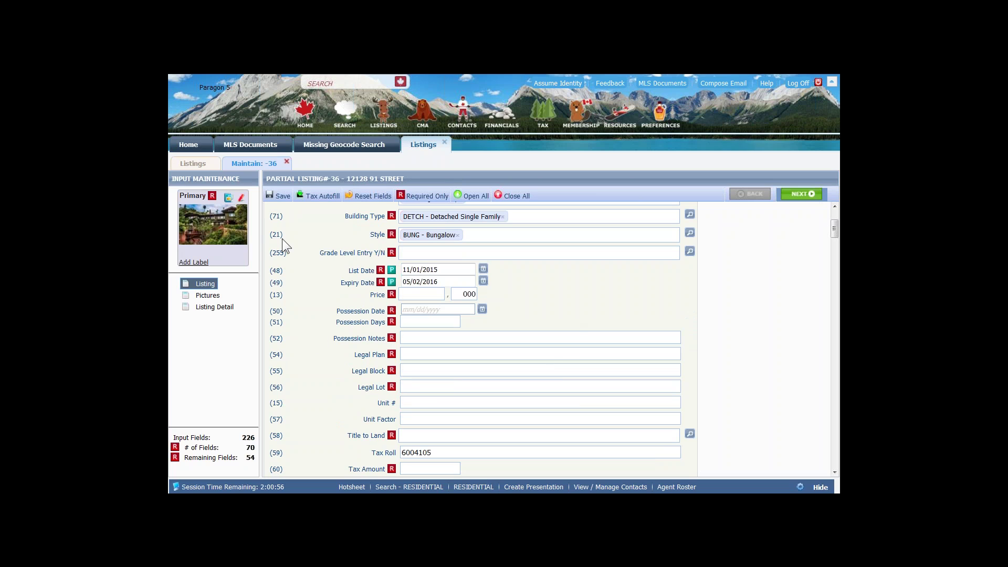
click(281, 196)
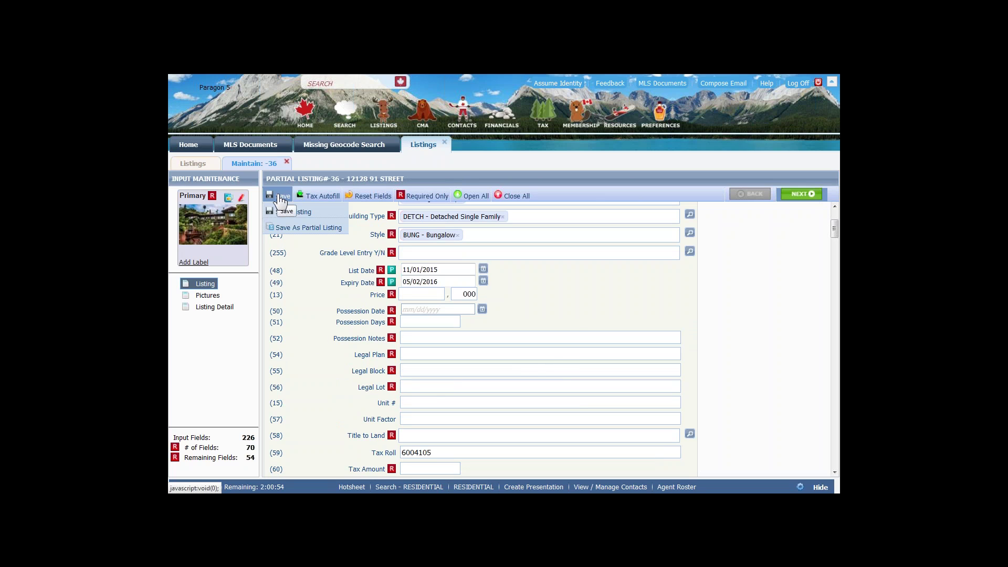
click(308, 228)
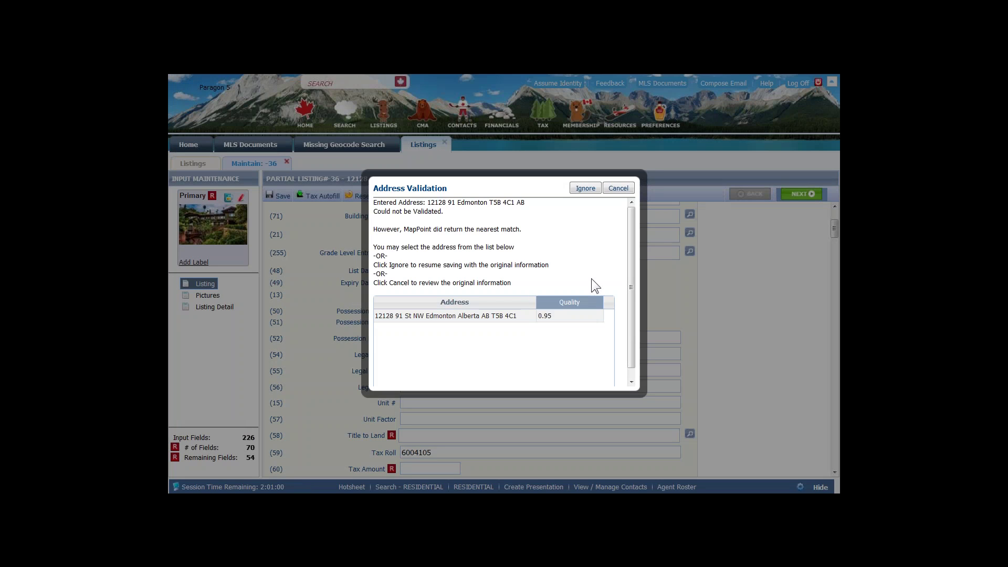
click(577, 192)
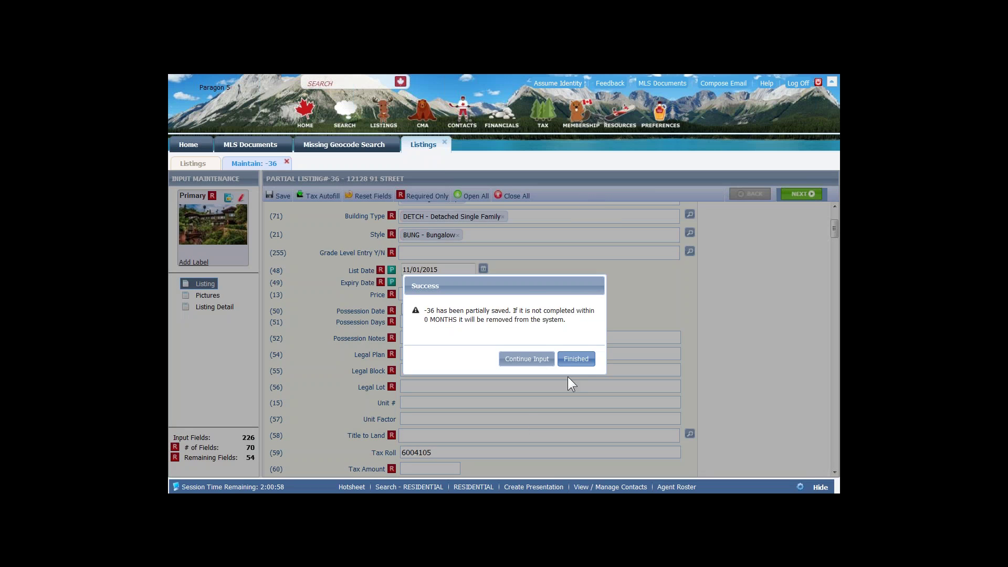
click(576, 360)
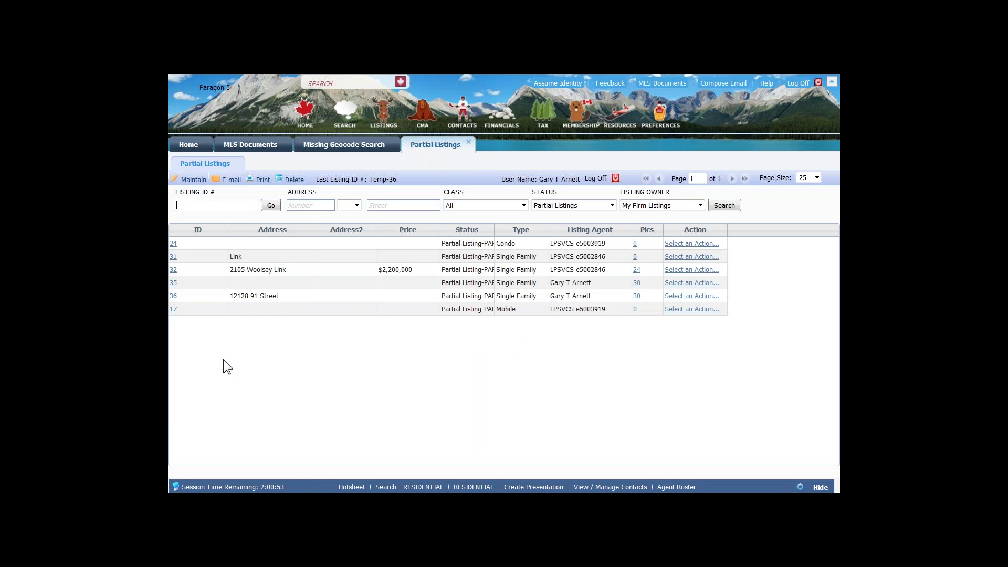
- Close the Partial Listings, Missing Geocode Search and MLS Documents tabs
click(469, 142)
click(394, 142)
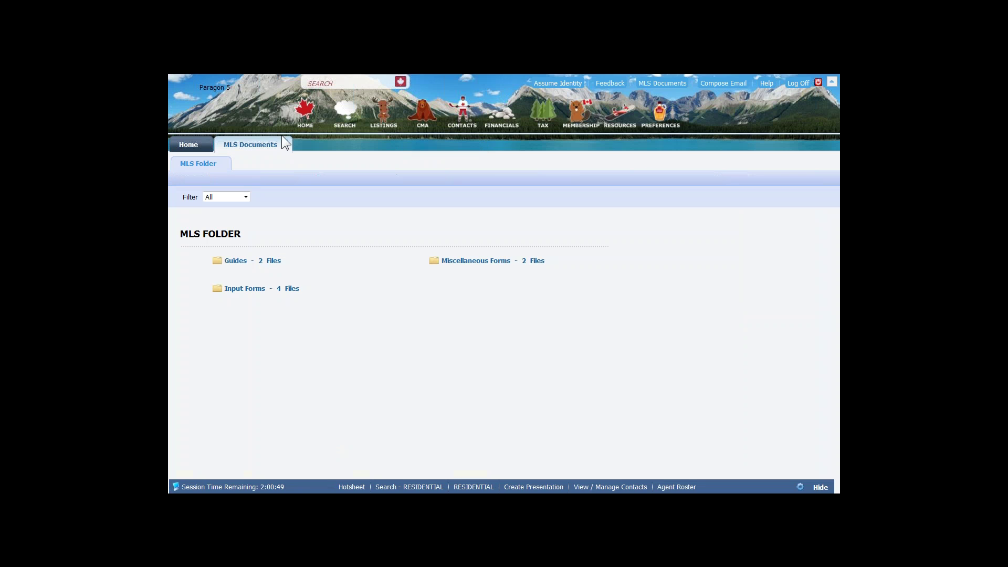
click(286, 142)
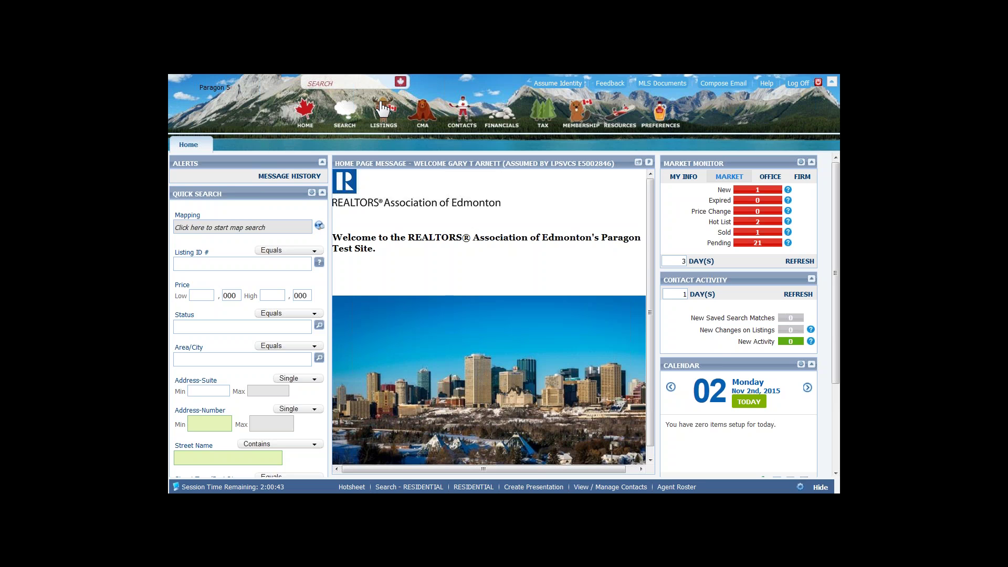
- Reopen partial listing 36 from Listings > Partials with all form sections collapsed
mouse_move(380, 111)
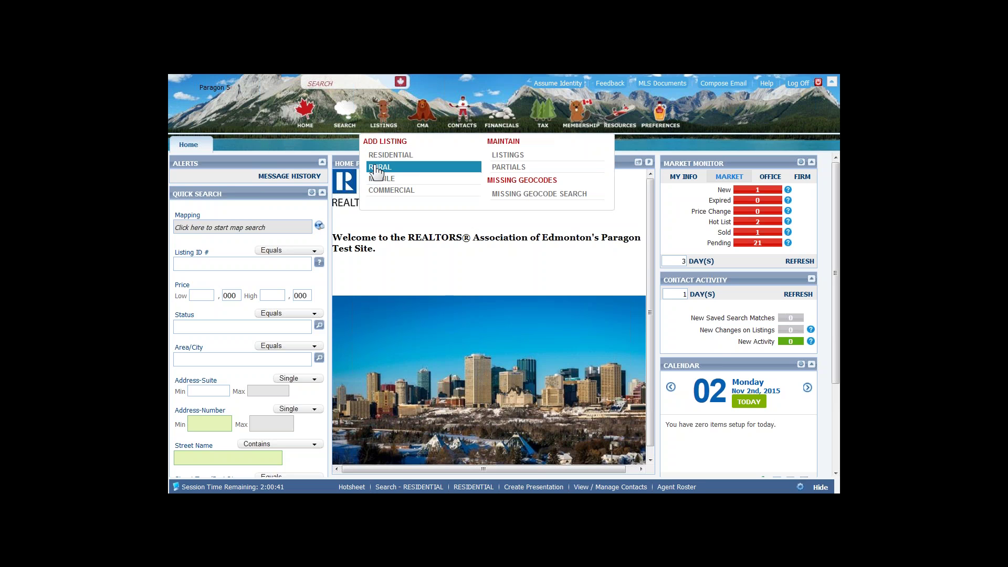
click(517, 168)
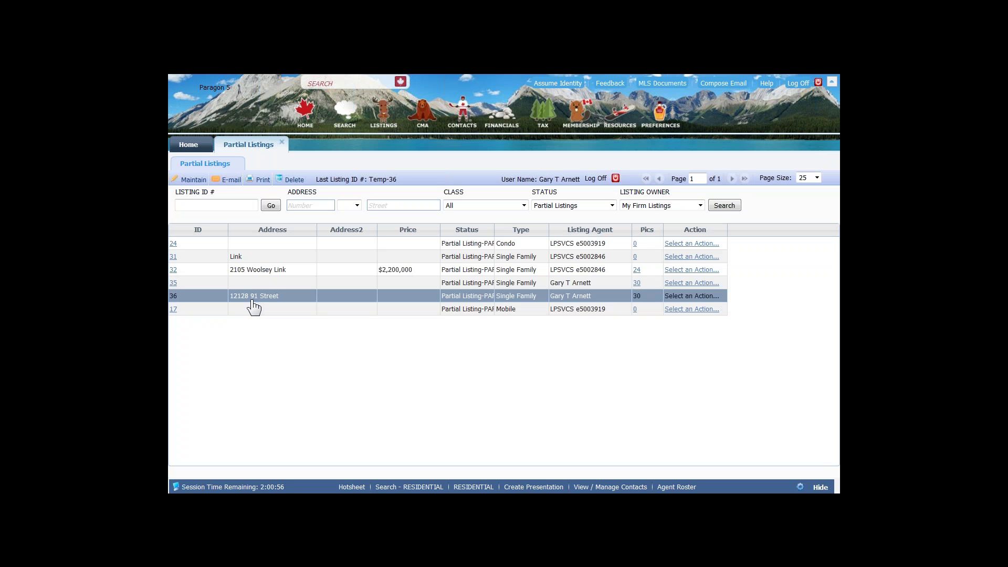
click(174, 297)
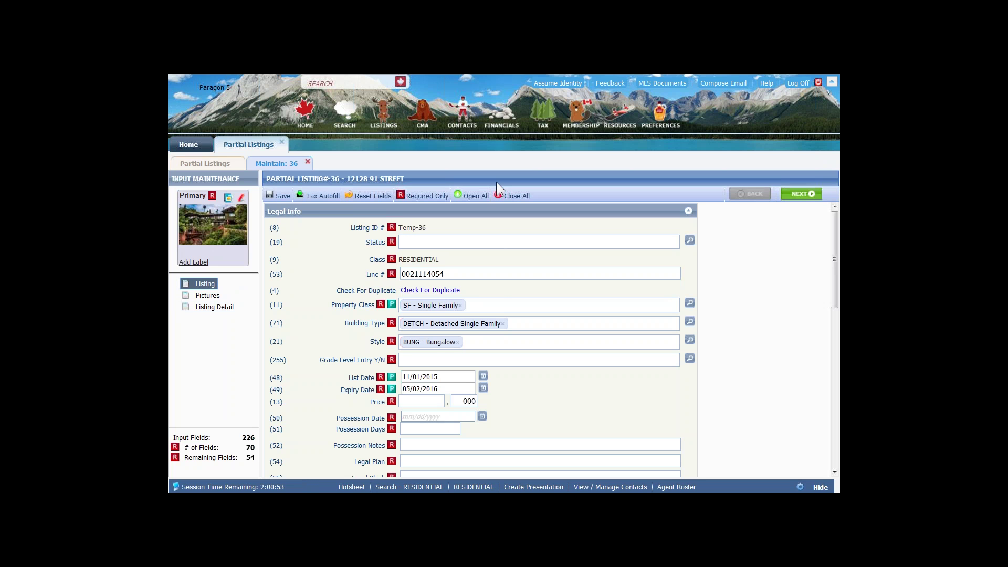
click(514, 198)
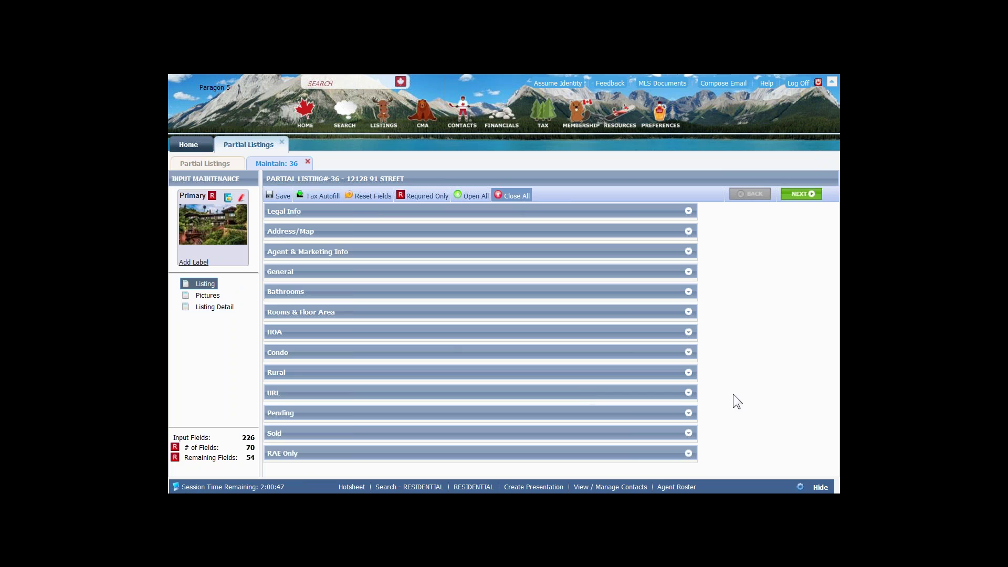
- Expand and collapse the Rural, Agent & Marketing Info, Condo and HOA sections
click(688, 373)
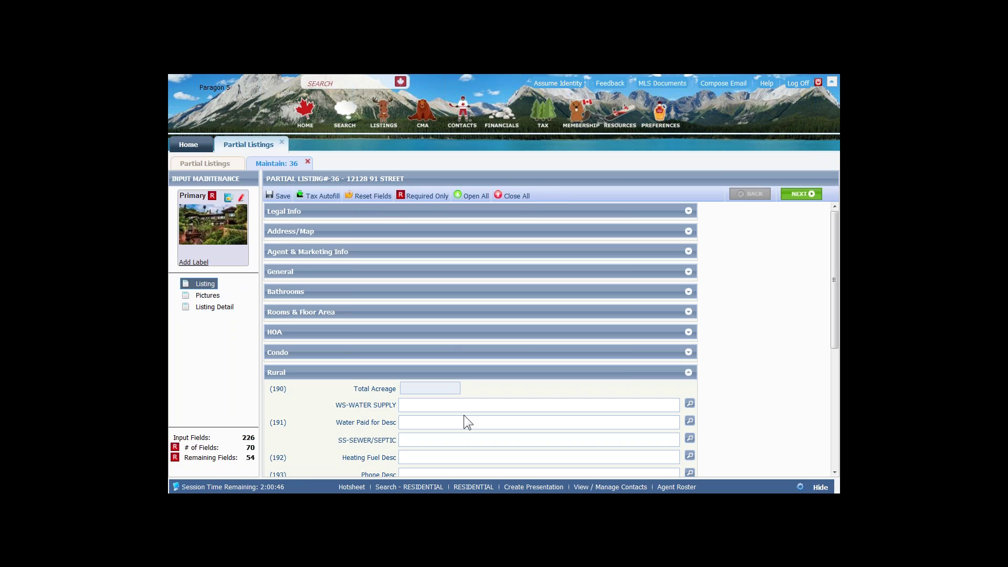
scroll(464, 415, down, 1)
scroll(574, 301, down, 1)
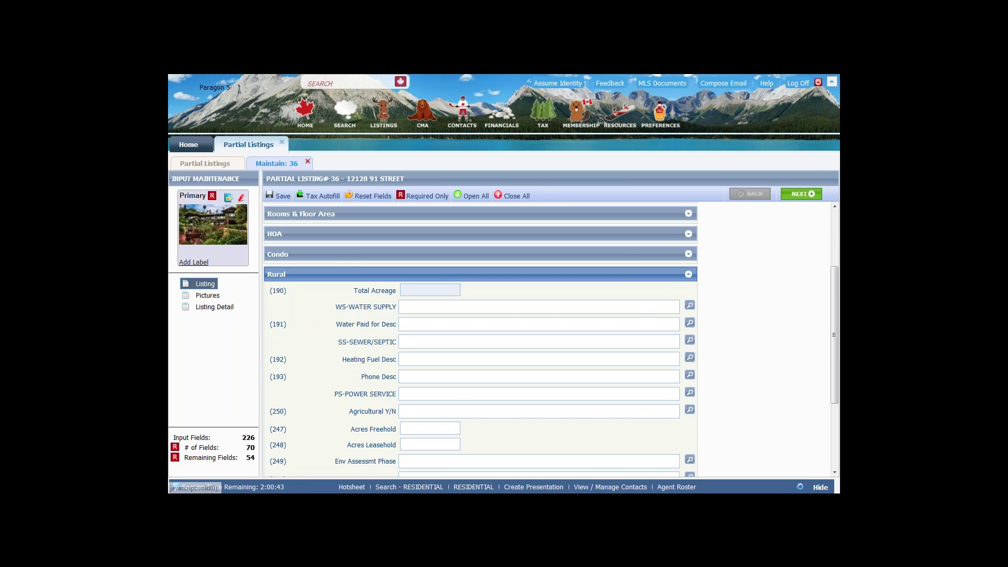
click(688, 274)
click(689, 252)
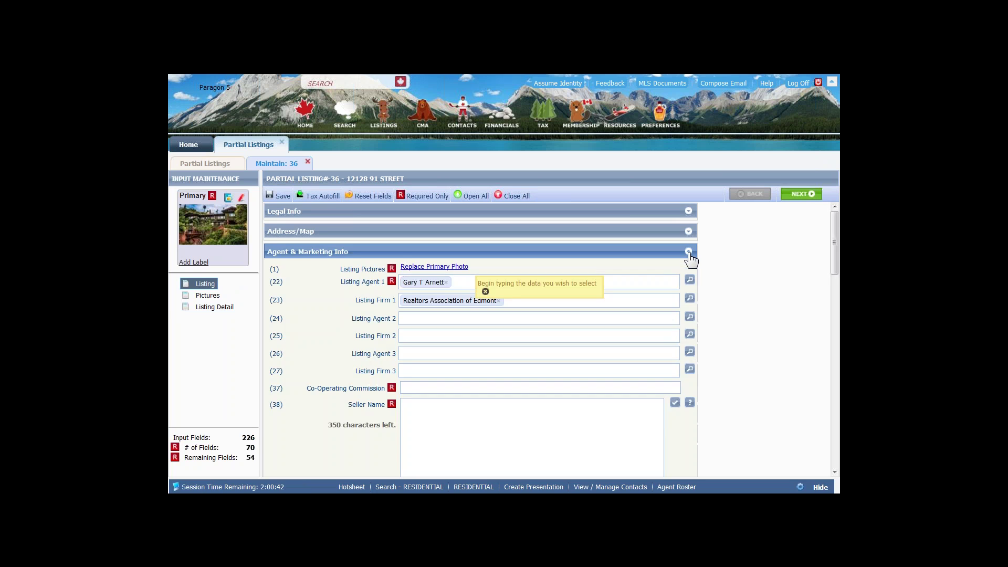
click(688, 251)
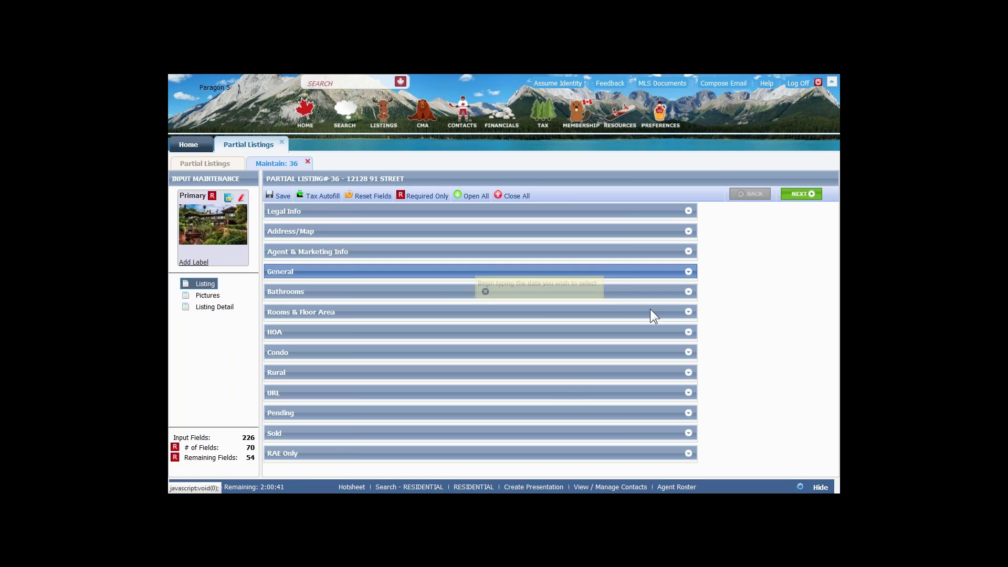
click(688, 353)
click(689, 353)
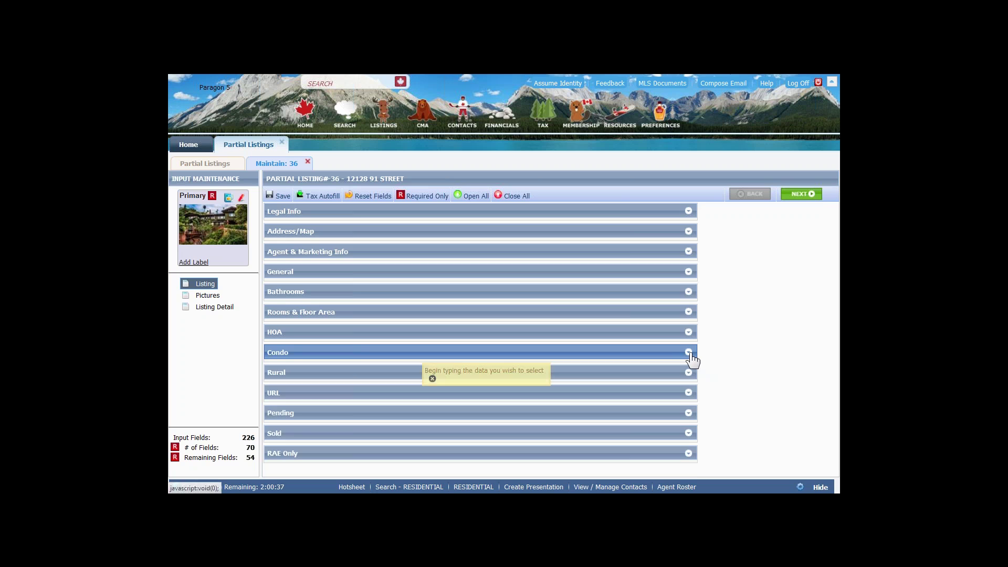
click(689, 332)
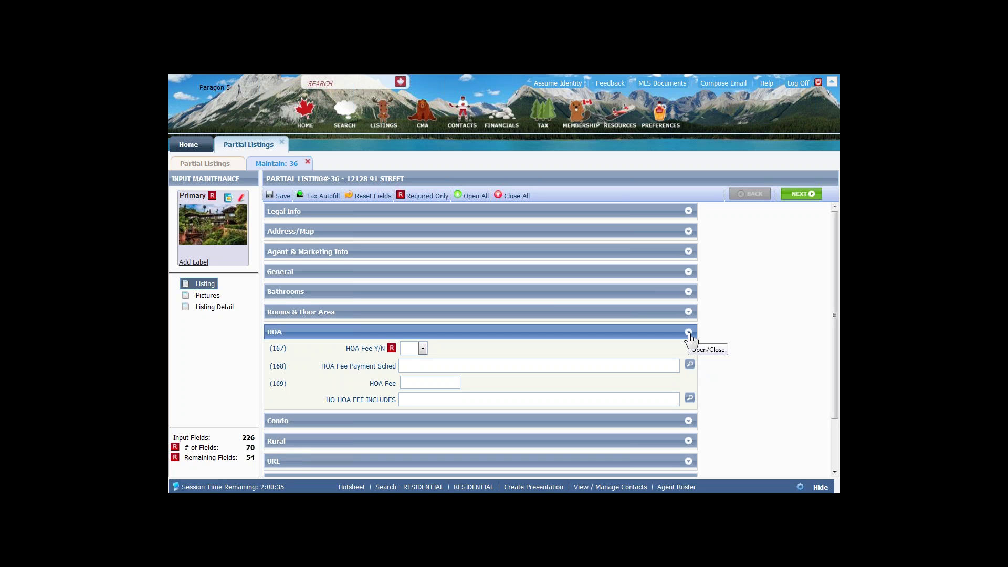
click(688, 333)
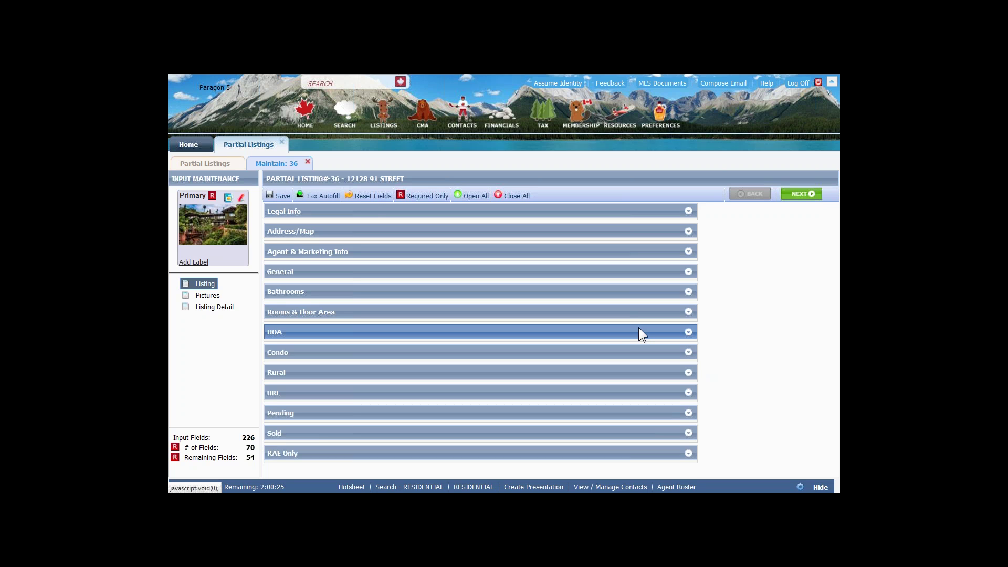
- Attempt Save Listing as a full listing, producing Status and Secondary Suite validation errors
click(280, 195)
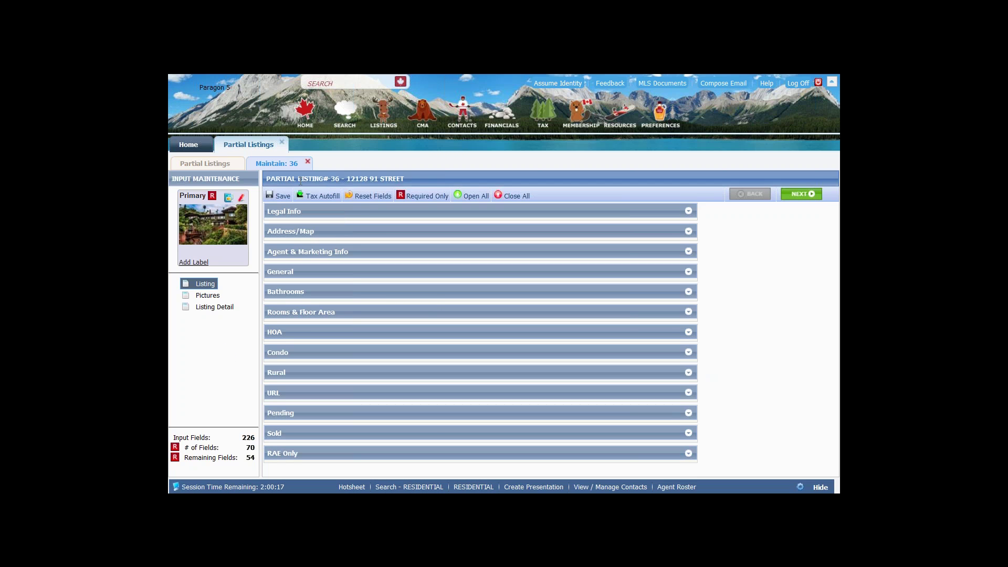
mouse_move(278, 196)
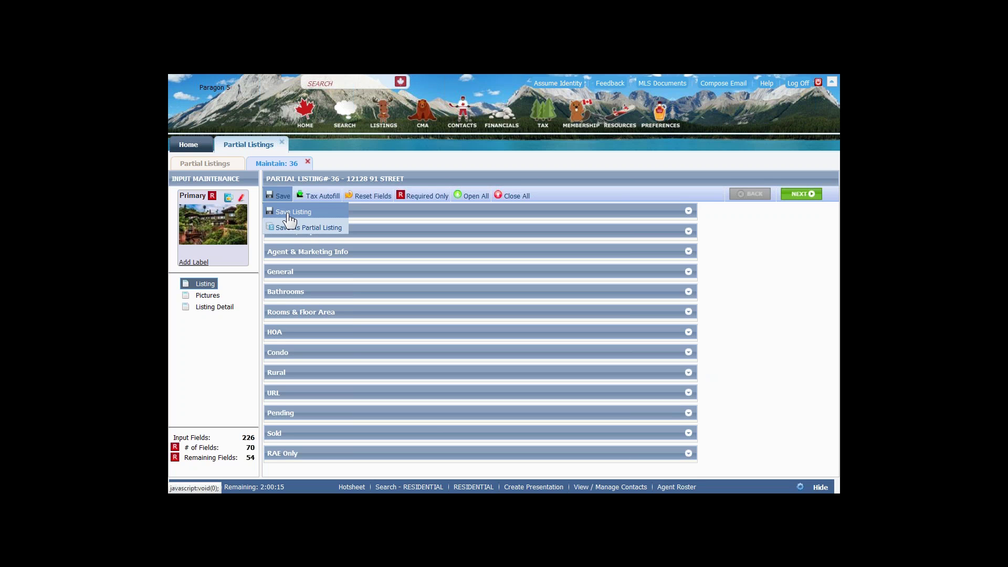
click(294, 211)
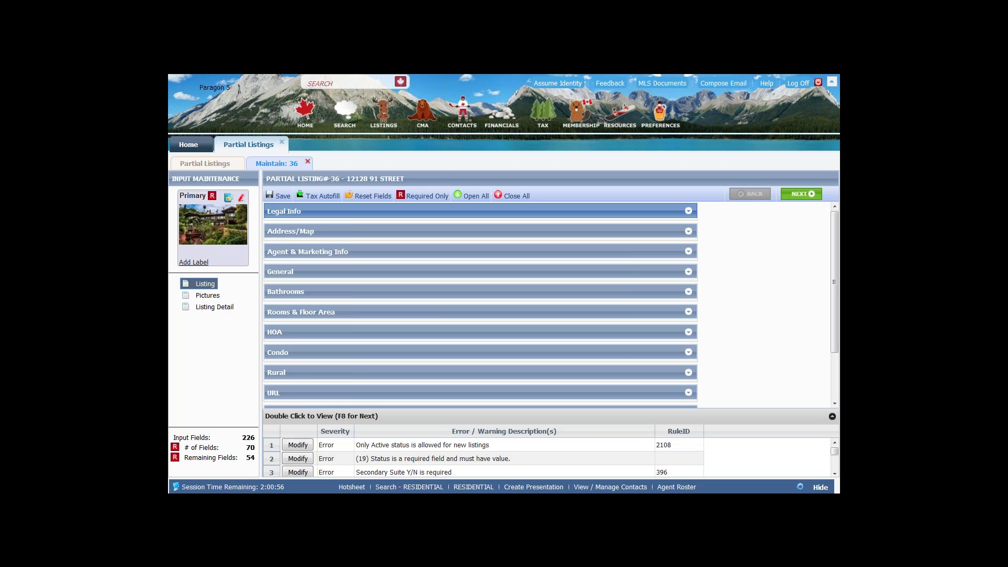
- Jump to the missing Secondary Suite Y/N field and step through following fields with F8
click(297, 472)
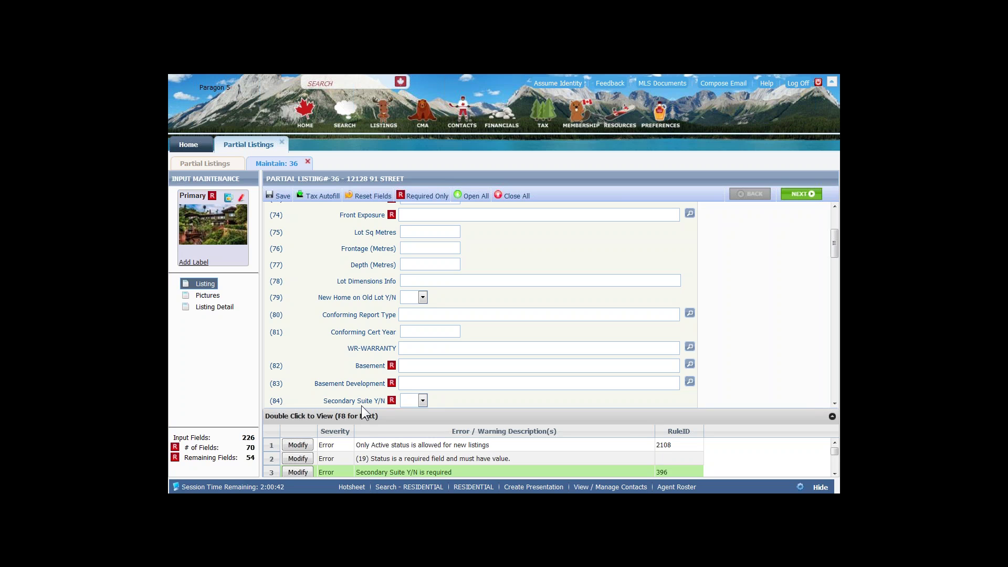
key(F8)
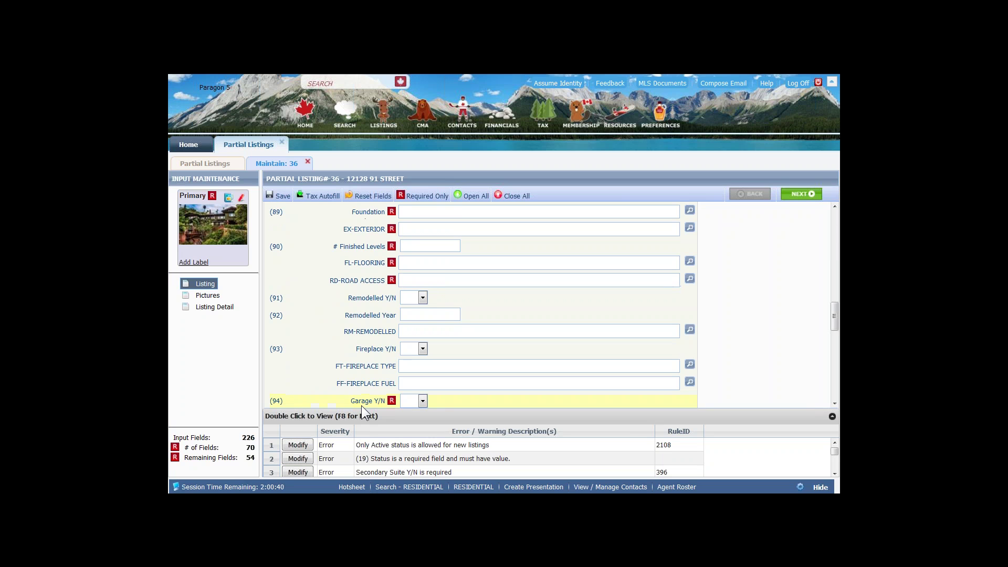
key(F8)
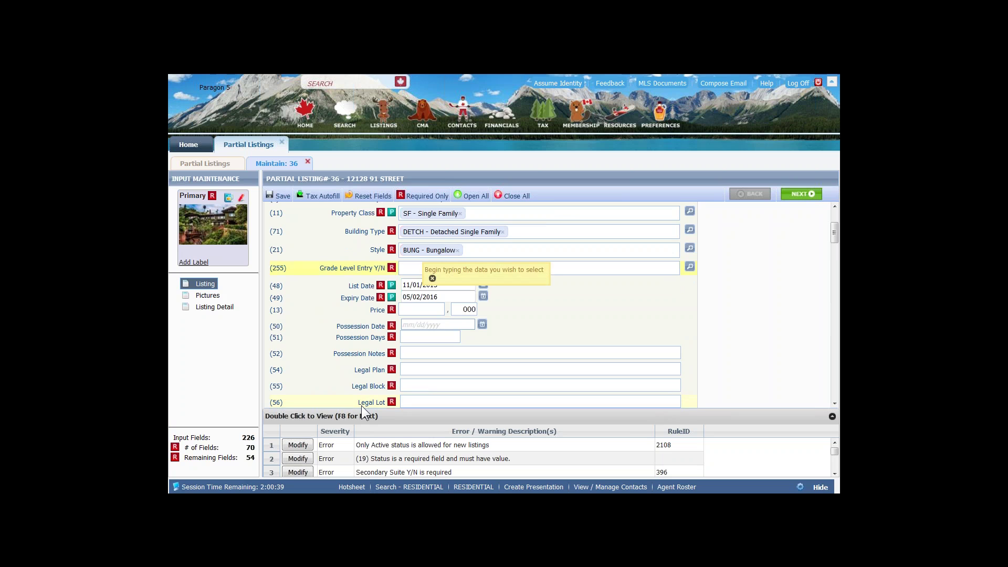
key(F8)
key(F8)
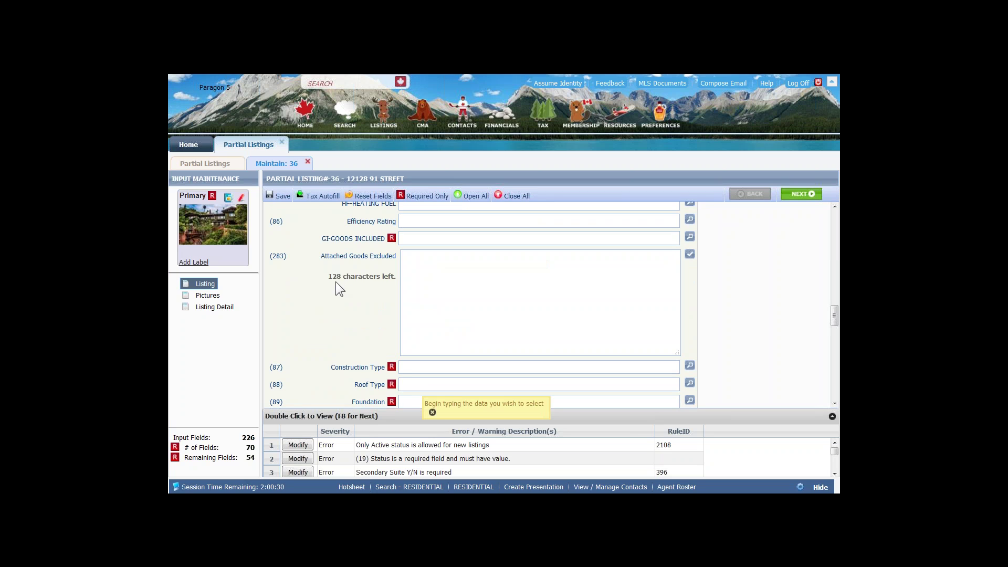
click(282, 195)
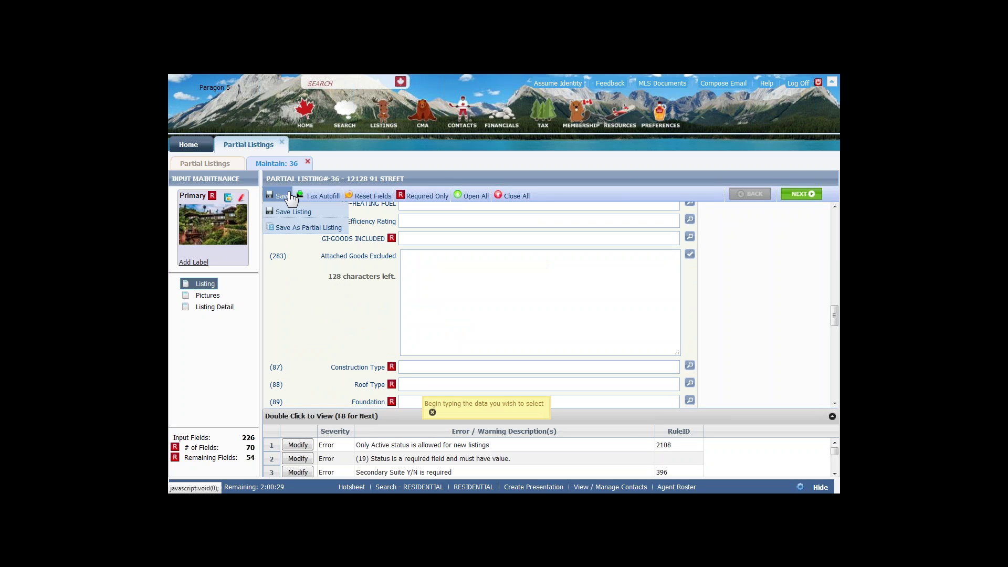
- Save listing 36 as a partial listing again, skipping address validation, and close its tab
click(288, 228)
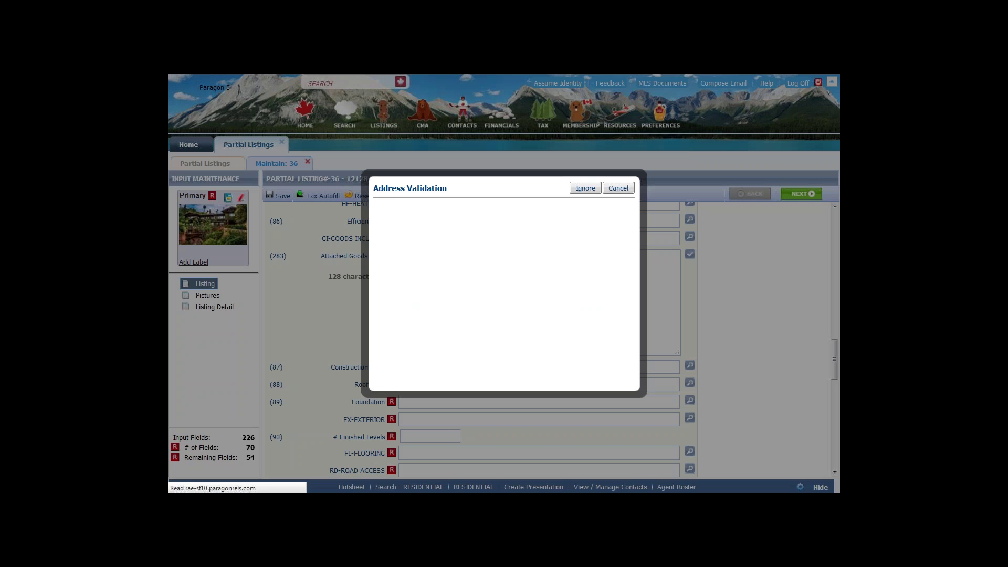
click(585, 188)
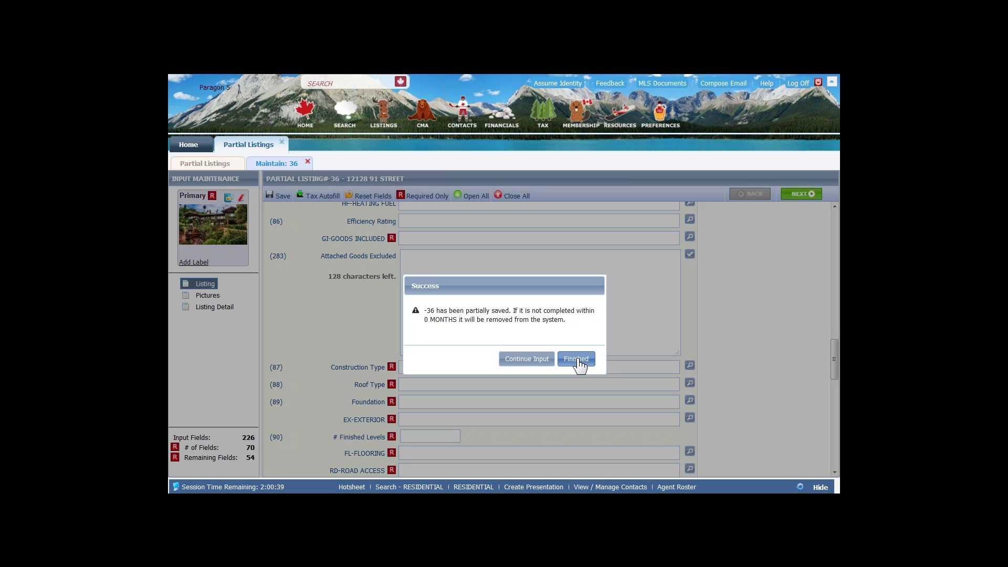
click(577, 359)
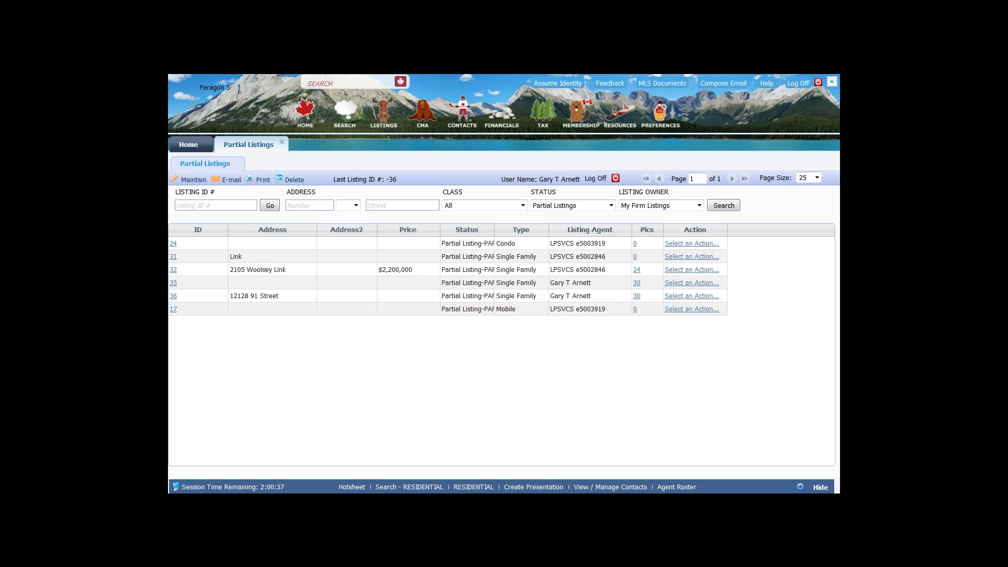
click(284, 143)
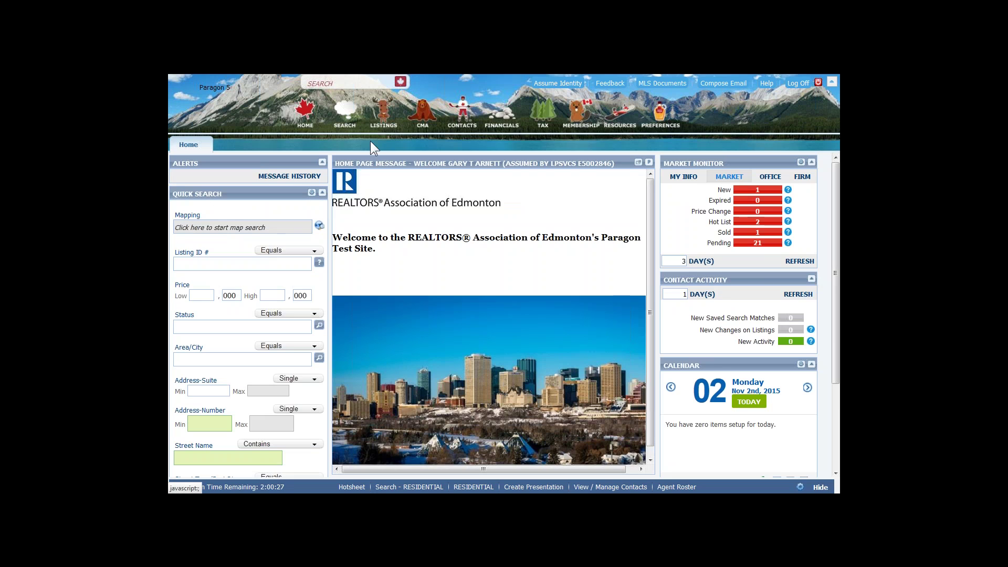
- Show the six active listings via Maintain > Listings and open listing 224906248
click(384, 113)
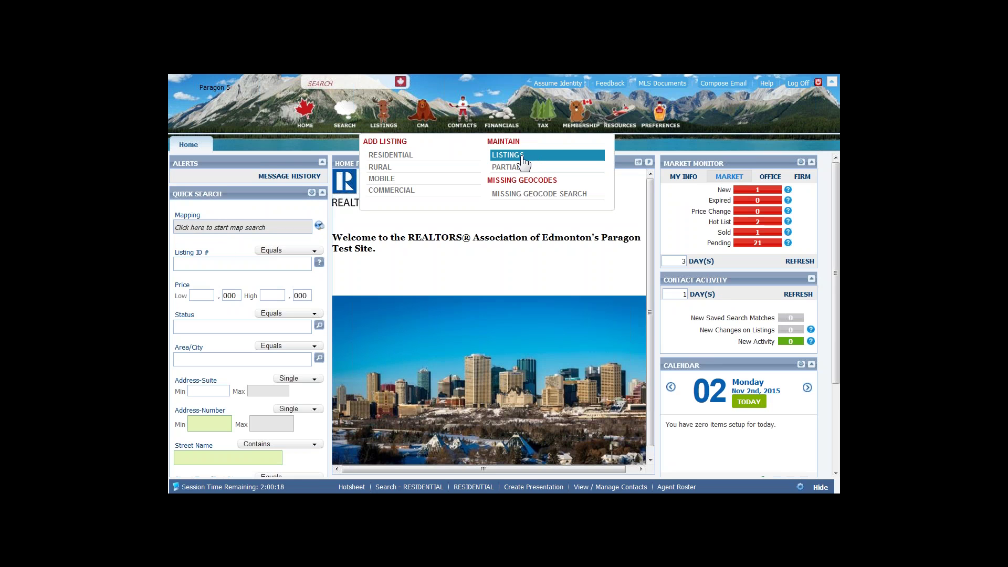
click(524, 163)
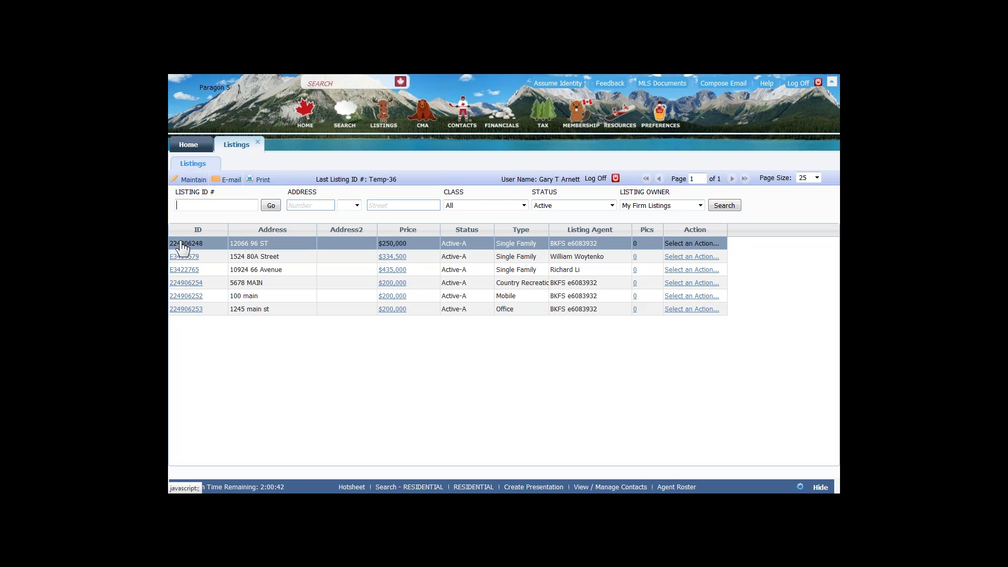
click(182, 244)
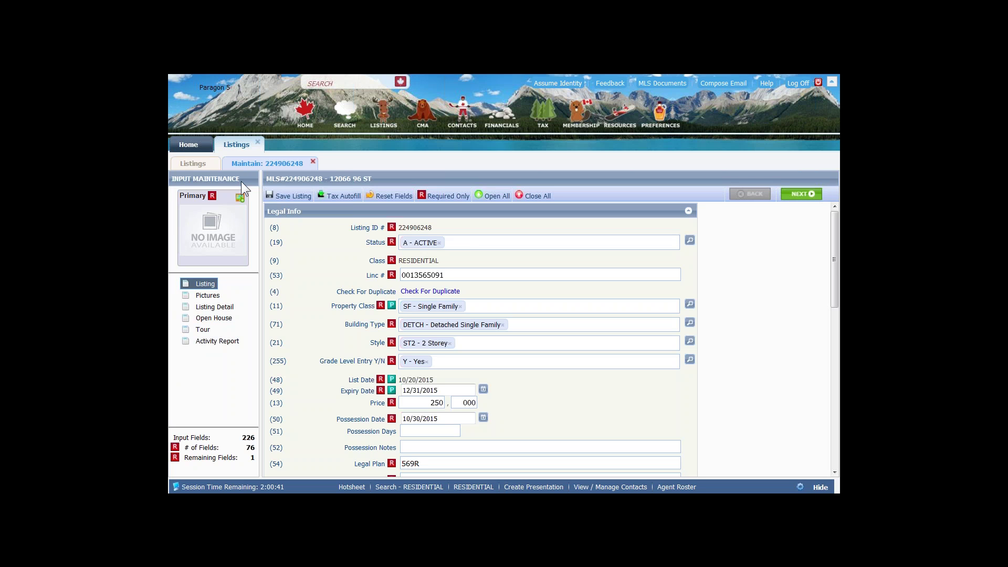
click(313, 162)
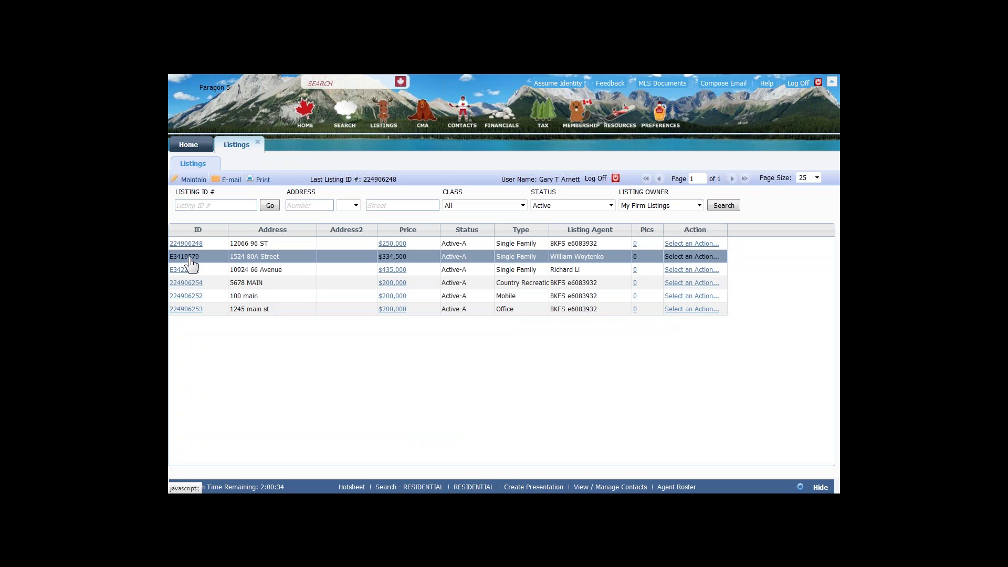
click(678, 251)
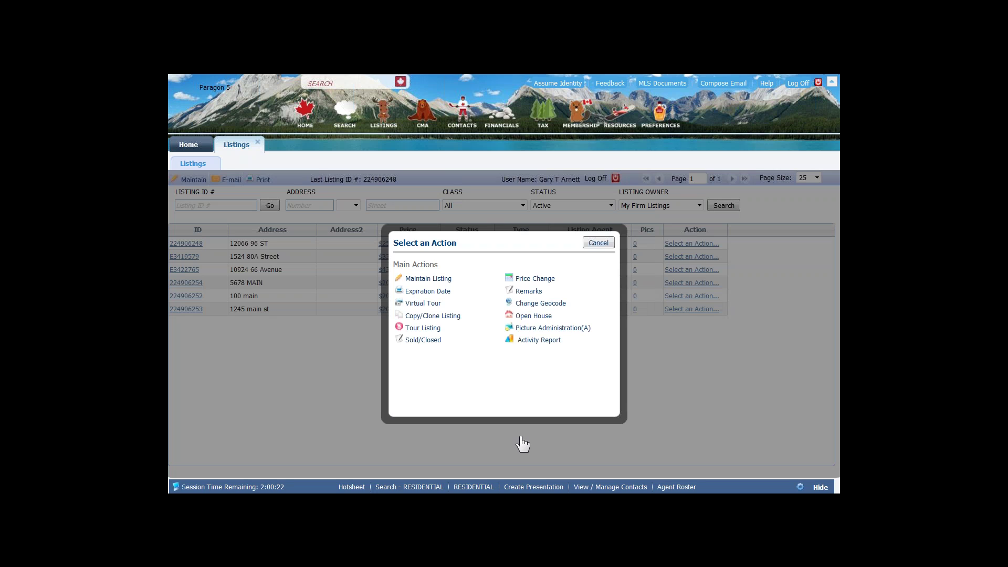
click(413, 280)
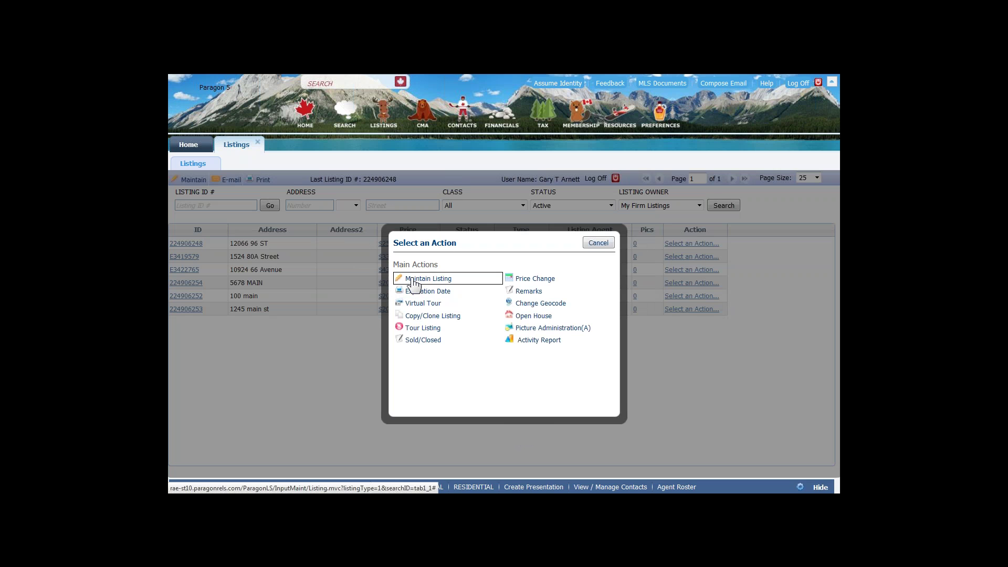
click(533, 281)
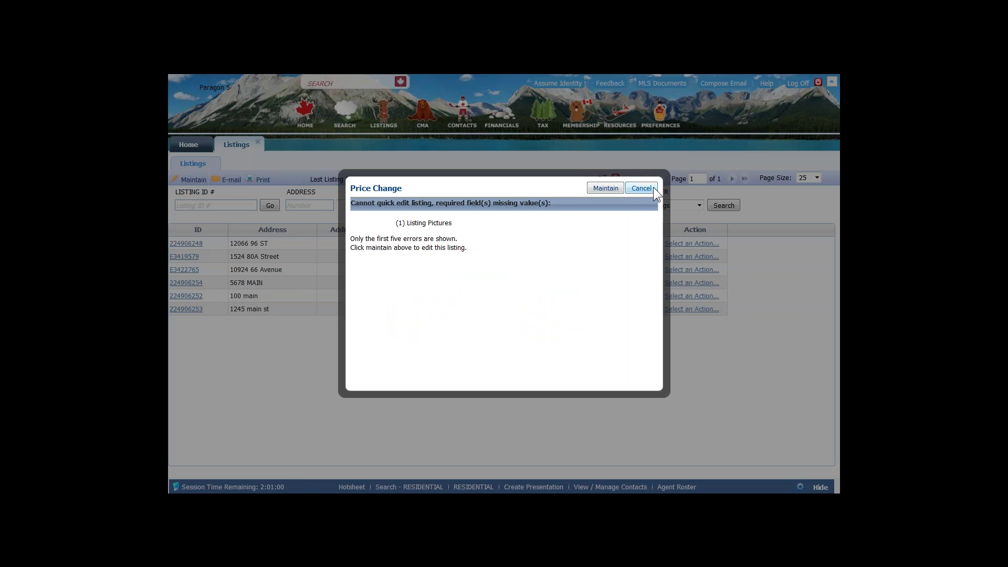
click(650, 188)
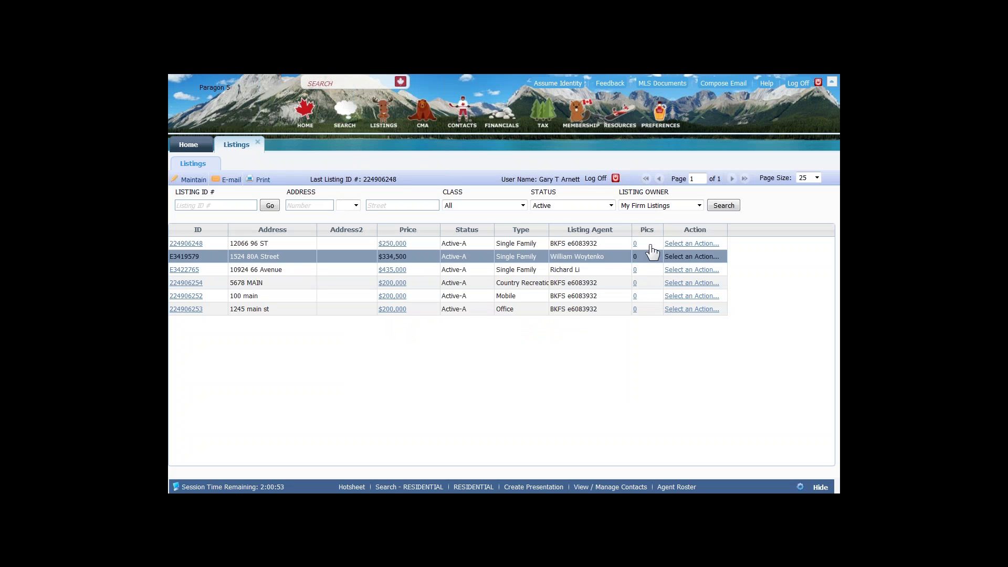
click(686, 258)
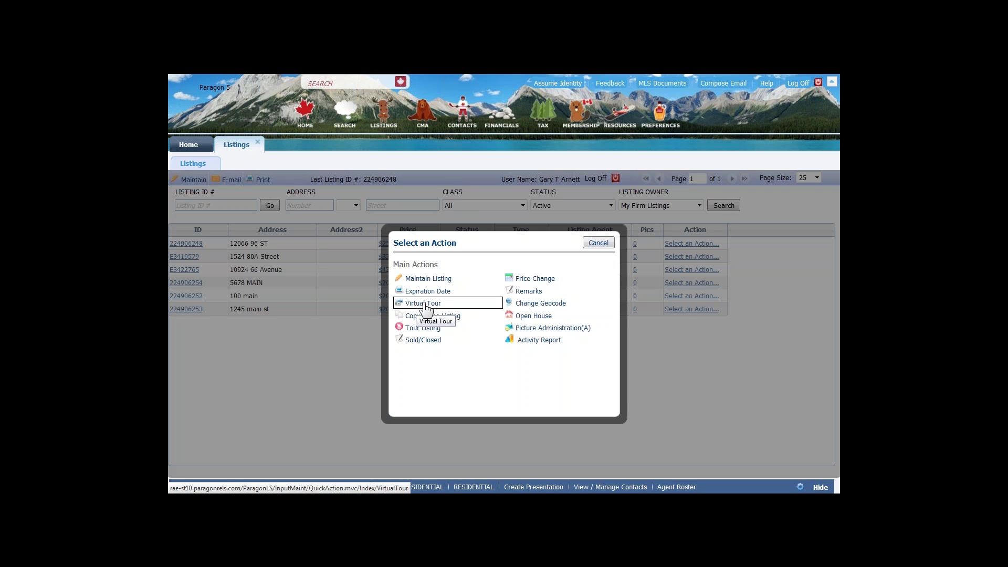
click(533, 309)
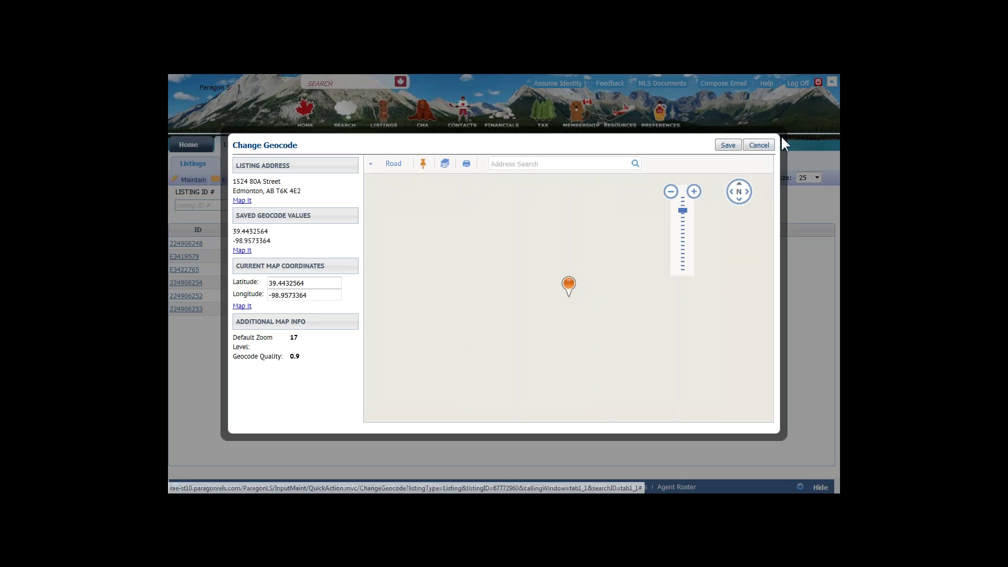
- Cancel the geocode editor unsaved and bring up the Select an Action menu again
click(757, 142)
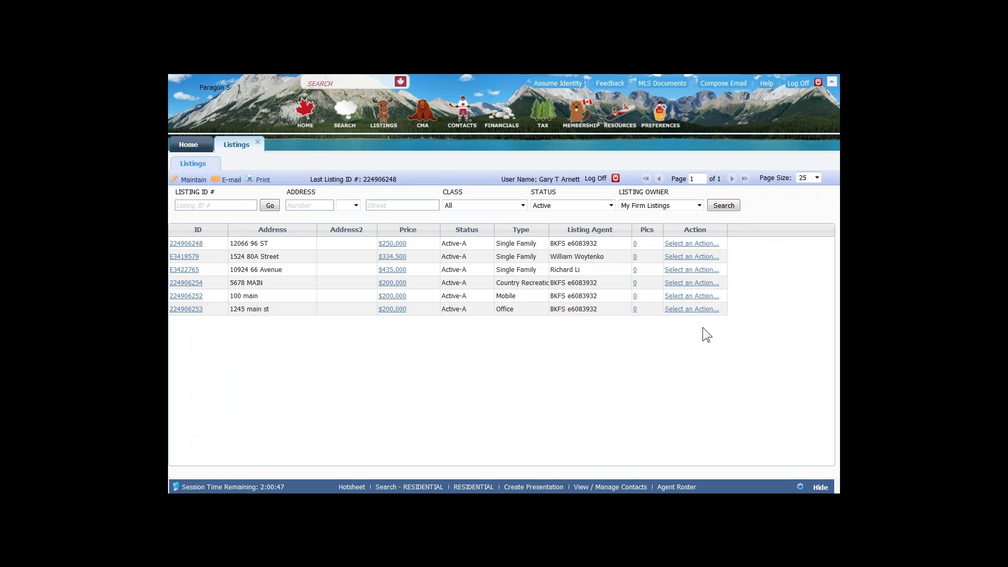
click(701, 244)
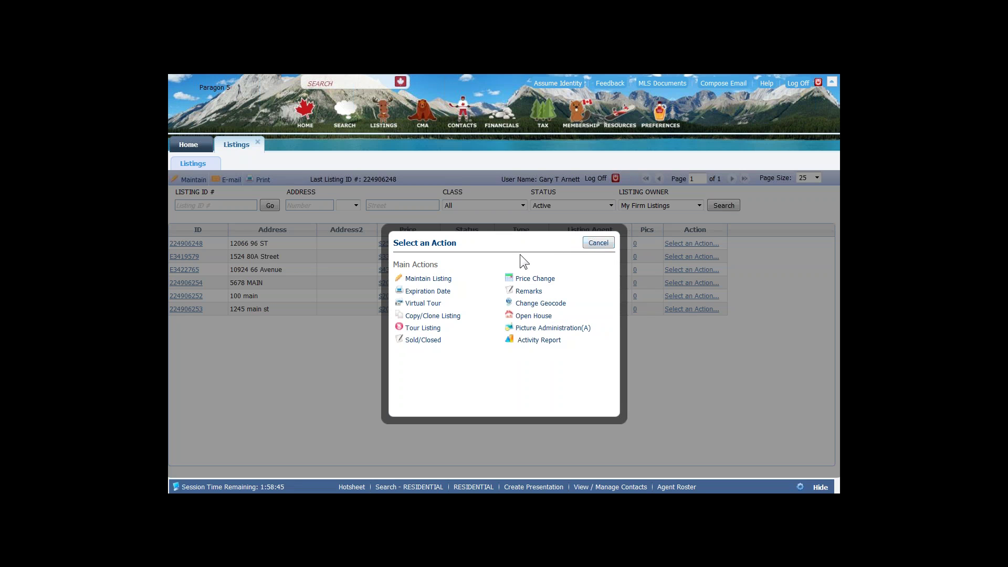
- Reopen listing 224906248's quick actions, try Quick Price Change, then cancel back to the table
click(597, 243)
click(688, 248)
click(543, 281)
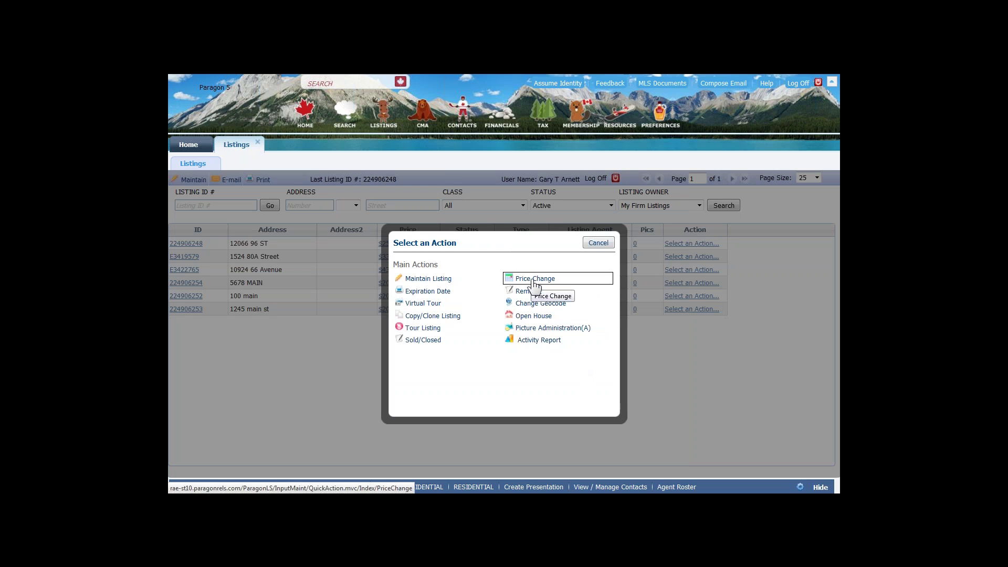
click(599, 243)
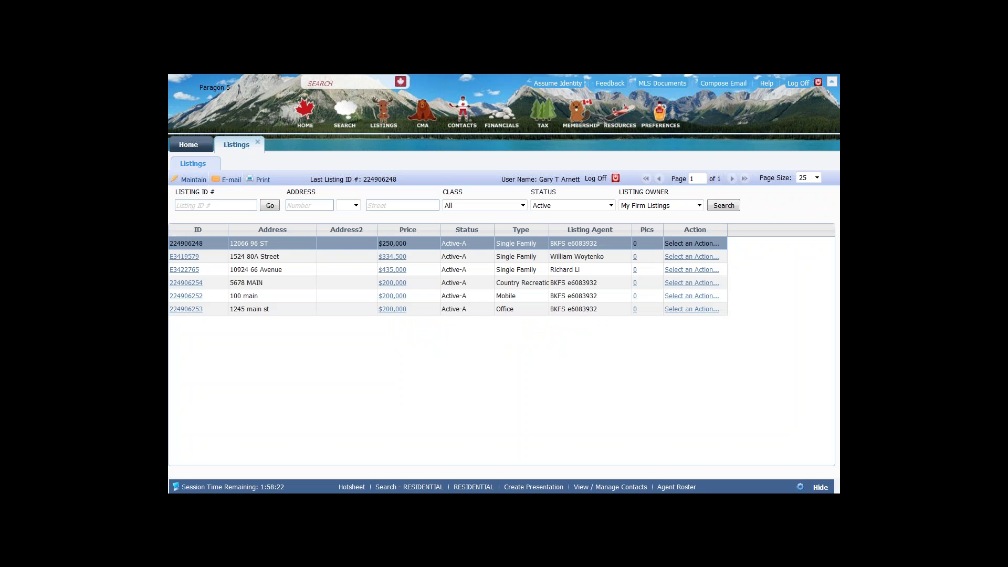